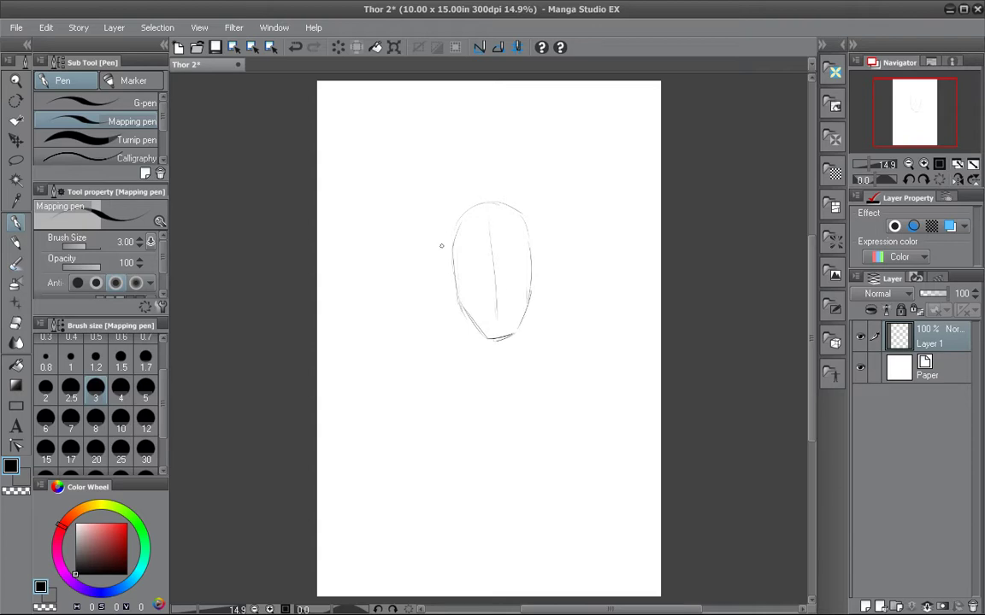
Sketch the sloping shoulder line and the curved top of the upper arm to the left of the head oval.
mouse_move(441, 233)
left_mouse_down()
mouse_move(405, 285)
mouse_move(431, 239)
mouse_move(400, 316)
mouse_move(370, 348)
mouse_move(441, 295)
left_mouse_up()
left_click_drag(413, 289, 451, 300)
mouse_move(453, 309)
left_mouse_down()
mouse_move(371, 341)
mouse_move(451, 305)
left_mouse_up()
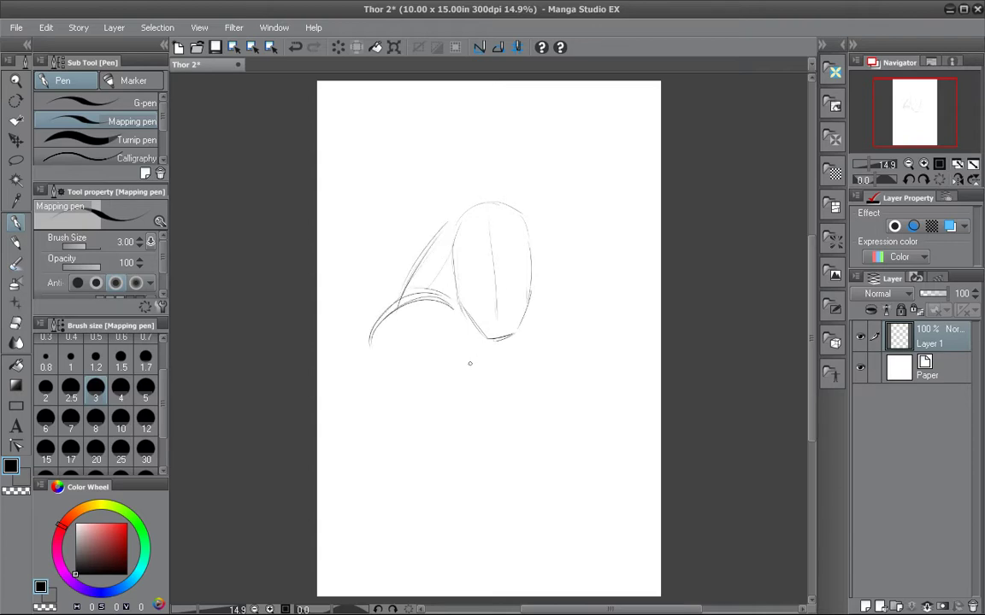
Rough in the large foreshortened fist below the head with loose overlapping strokes.
mouse_move(438, 412)
left_mouse_down()
mouse_move(459, 388)
mouse_move(435, 403)
mouse_move(443, 375)
mouse_move(438, 381)
mouse_move(457, 371)
mouse_move(471, 381)
mouse_move(440, 371)
mouse_move(434, 398)
mouse_move(405, 421)
mouse_move(395, 451)
mouse_move(419, 478)
left_mouse_up()
left_click_drag(461, 372, 498, 421)
left_click_drag(420, 479, 502, 419)
mouse_move(427, 477)
left_mouse_down()
mouse_move(463, 455)
mouse_move(456, 462)
mouse_move(502, 426)
left_mouse_up()
mouse_move(468, 376)
left_mouse_down()
mouse_move(515, 416)
mouse_move(514, 441)
mouse_move(477, 471)
left_mouse_up()
mouse_move(512, 445)
left_mouse_down()
mouse_move(474, 476)
mouse_move(456, 463)
mouse_move(461, 473)
left_mouse_up()
mouse_move(461, 468)
left_mouse_down()
mouse_move(492, 464)
mouse_move(468, 467)
left_mouse_up()
left_click_drag(479, 467, 512, 439)
mouse_move(470, 392)
left_mouse_down()
mouse_move(486, 410)
mouse_move(476, 418)
left_mouse_up()
left_click_drag(394, 470, 454, 438)
Sketch the short hammer handle with its curved flared collar coming down from the fist.
mouse_move(462, 426)
left_mouse_down()
mouse_move(436, 439)
mouse_move(422, 464)
left_mouse_up()
left_click_drag(468, 427, 426, 450)
mouse_move(441, 443)
left_mouse_down()
mouse_move(428, 456)
mouse_move(439, 468)
left_mouse_up()
left_click_drag(433, 455, 458, 488)
left_click_drag(436, 468, 456, 495)
left_click_drag(466, 427, 511, 453)
left_click_drag(467, 432, 516, 455)
left_click_drag(468, 434, 518, 457)
left_click_drag(430, 453, 463, 505)
mouse_move(448, 481)
left_mouse_down()
mouse_move(464, 508)
mouse_move(508, 459)
left_mouse_up()
left_click_drag(464, 506, 518, 460)
left_click_drag(470, 530, 531, 462)
left_click_drag(528, 466, 473, 527)
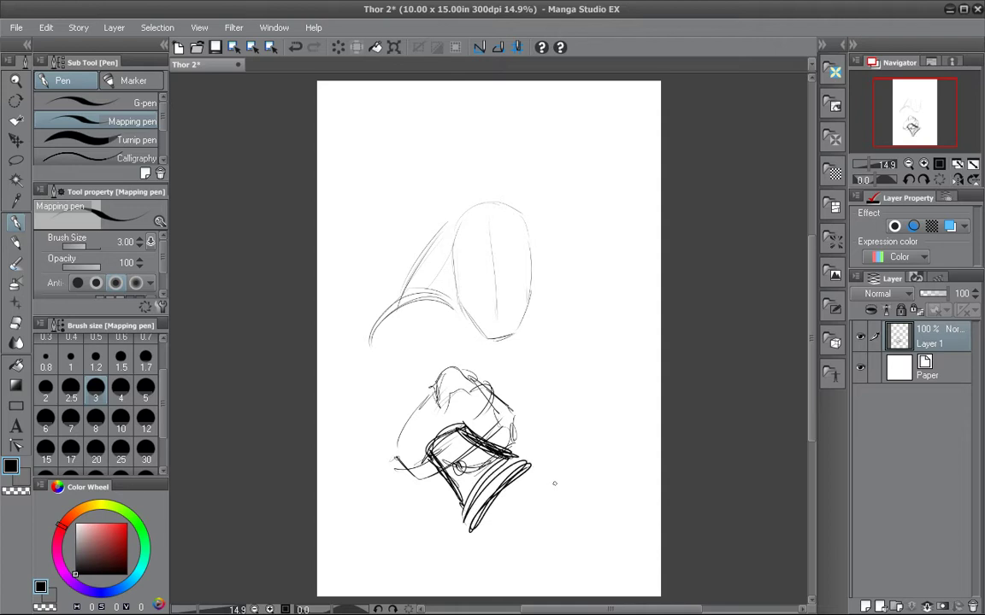
Block in the big angular hammer head across the lower right of the page, with long diagonal edges and a loose curved detail.
left_click_drag(507, 495, 455, 547)
left_click_drag(599, 385, 508, 498)
left_click_drag(508, 498, 436, 566)
left_click_drag(593, 391, 484, 513)
left_click_drag(483, 506, 435, 567)
mouse_move(588, 395)
left_mouse_down()
mouse_move(436, 566)
mouse_move(659, 480)
left_mouse_up()
mouse_move(585, 387)
left_mouse_down()
mouse_move(657, 474)
mouse_move(622, 422)
mouse_move(654, 446)
left_mouse_up()
mouse_move(582, 402)
left_mouse_down()
mouse_move(635, 416)
mouse_move(653, 441)
left_mouse_up()
mouse_move(620, 430)
left_mouse_down()
mouse_move(501, 541)
mouse_move(617, 432)
left_mouse_up()
mouse_move(600, 439)
left_mouse_down()
mouse_move(480, 579)
mouse_move(511, 540)
left_mouse_up()
mouse_move(576, 414)
left_mouse_down()
mouse_move(624, 416)
mouse_move(614, 415)
left_mouse_up()
mouse_move(614, 414)
left_mouse_down()
mouse_move(653, 447)
mouse_move(660, 481)
left_mouse_up()
mouse_move(607, 518)
left_mouse_down()
mouse_move(559, 566)
mouse_move(643, 563)
left_mouse_up()
Draw the wrist cuff and the outer edge of the hand on the left side of the fist.
left_click_drag(395, 468, 432, 464)
left_click_drag(395, 462, 432, 459)
mouse_move(392, 474)
left_mouse_down()
mouse_move(434, 467)
mouse_move(391, 473)
left_mouse_up()
left_click_drag(435, 394, 394, 463)
left_click_drag(430, 399, 393, 466)
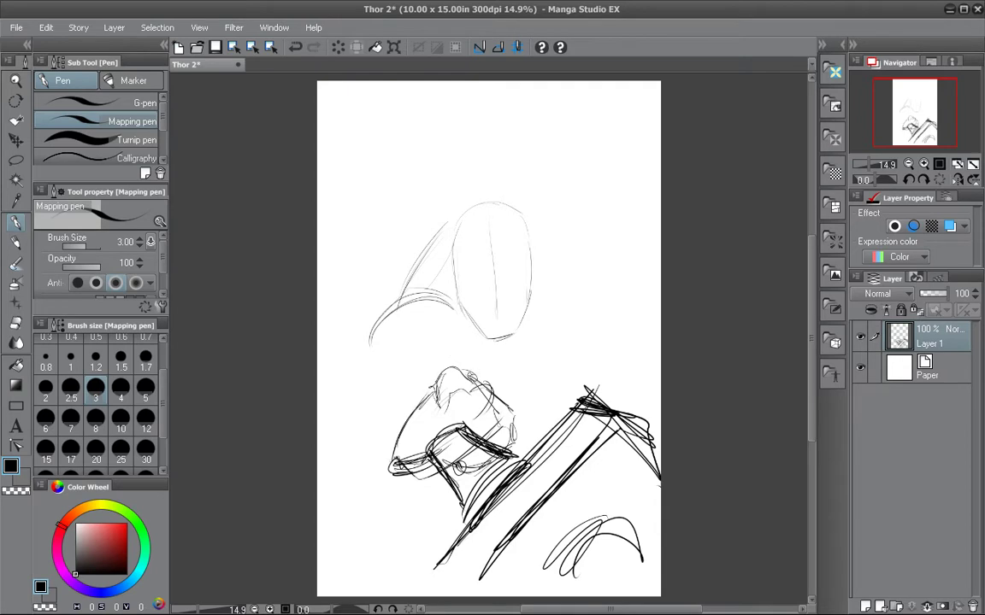
Sketch the arm as rounded overlapping segments connecting the fist to the shoulder.
mouse_move(449, 356)
left_mouse_down()
mouse_move(409, 355)
mouse_move(376, 369)
mouse_move(366, 423)
mouse_move(394, 446)
mouse_move(389, 366)
mouse_move(435, 351)
mouse_move(479, 367)
left_mouse_up()
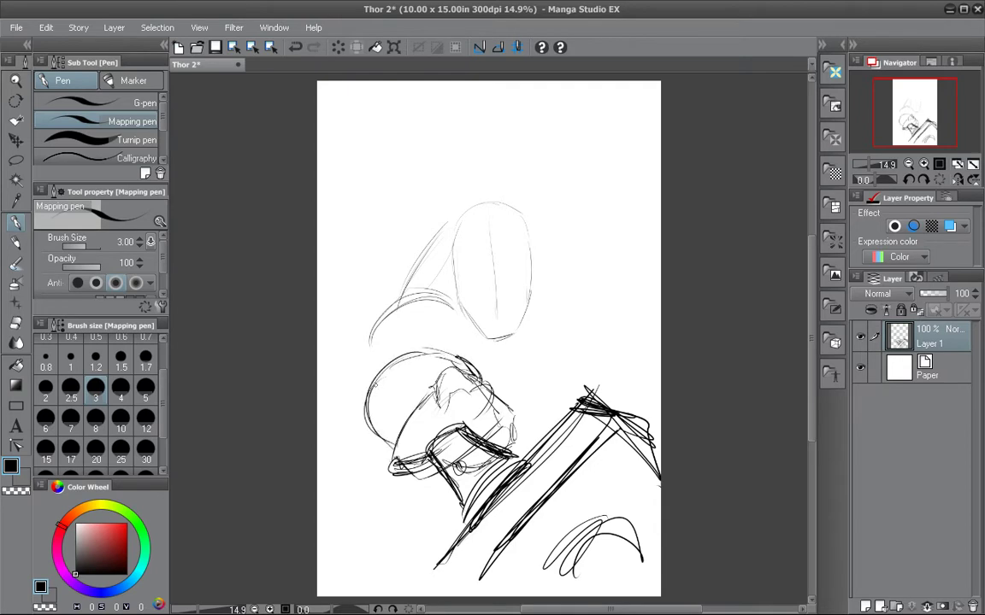
mouse_move(368, 392)
left_mouse_down()
mouse_move(364, 351)
mouse_move(383, 334)
mouse_move(435, 311)
mouse_move(462, 343)
left_mouse_up()
mouse_move(414, 330)
left_mouse_down()
mouse_move(440, 313)
mouse_move(467, 359)
left_mouse_up()
mouse_move(447, 313)
left_mouse_down()
mouse_move(463, 357)
mouse_move(465, 334)
mouse_move(434, 294)
left_mouse_up()
mouse_move(434, 293)
left_mouse_down()
mouse_move(474, 334)
mouse_move(372, 332)
mouse_move(398, 284)
mouse_move(418, 280)
mouse_move(458, 305)
mouse_move(444, 297)
left_mouse_up()
Outline the torso around the head and add two round discs on the chest.
mouse_move(426, 249)
left_mouse_down()
mouse_move(400, 288)
mouse_move(443, 224)
mouse_move(518, 189)
left_mouse_up()
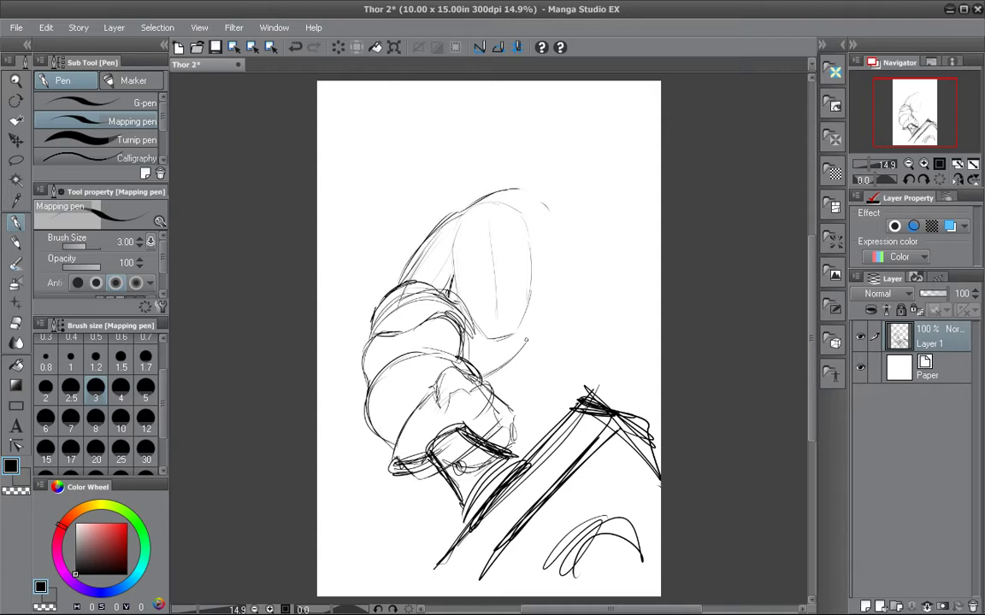
left_click_drag(525, 333, 494, 383)
mouse_move(526, 335)
left_mouse_down()
mouse_move(552, 187)
mouse_move(571, 224)
left_mouse_up()
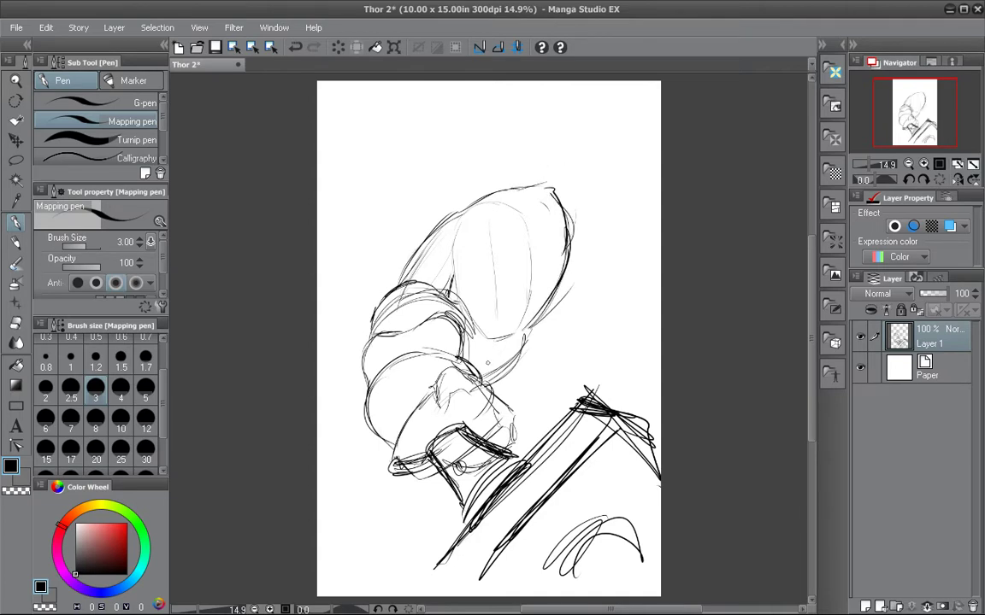
mouse_move(487, 362)
left_mouse_down()
mouse_move(466, 340)
mouse_move(504, 376)
left_mouse_up()
left_click_drag(556, 252, 538, 263)
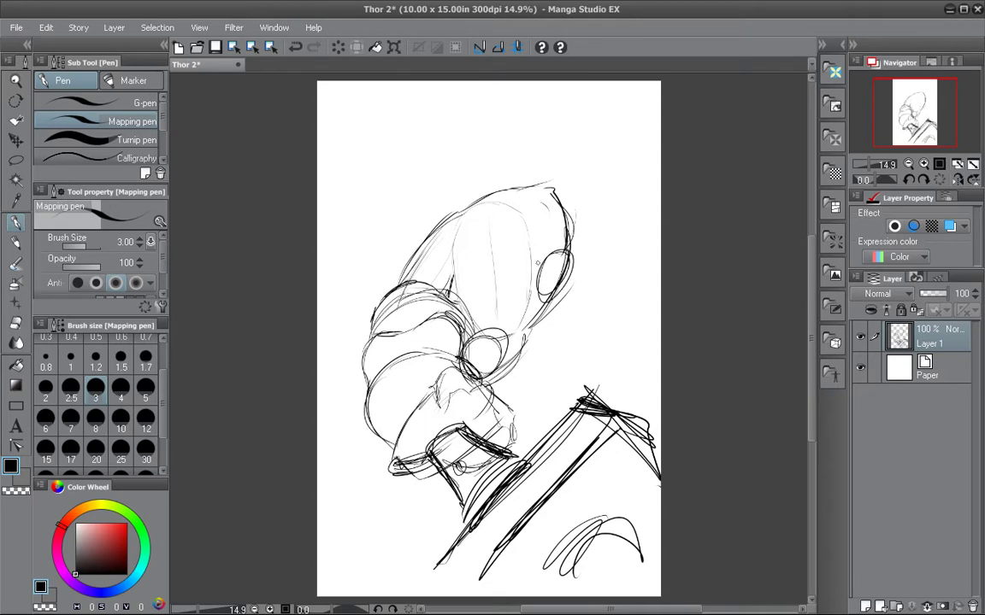
Strengthen the head outline, narrow the jaw and redraw the vertical centre line of the face.
left_click_drag(468, 303, 450, 226)
left_click_drag(501, 197, 466, 211)
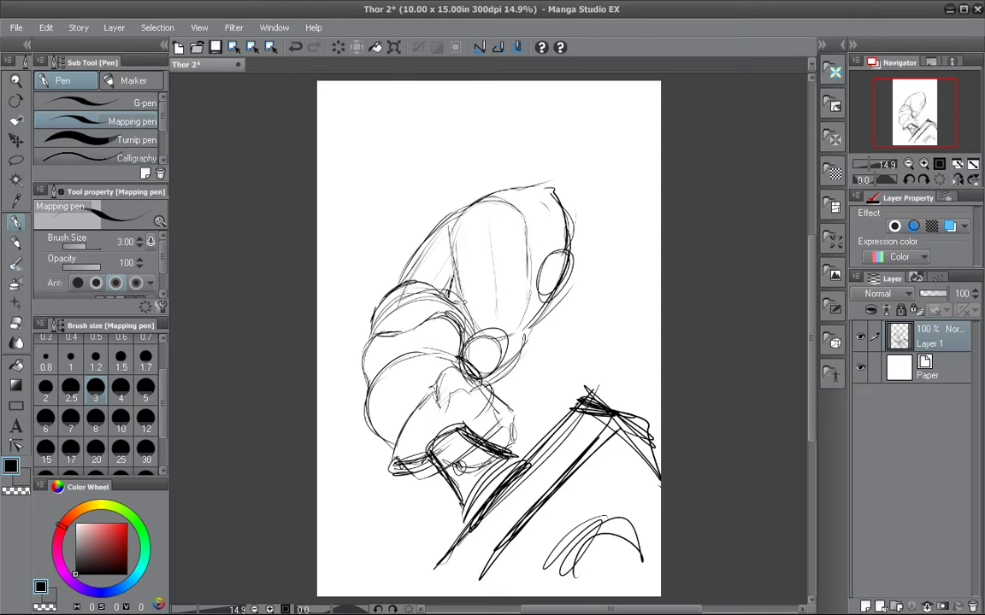
left_click_drag(464, 301, 490, 330)
left_click_drag(535, 286, 516, 323)
left_click_drag(489, 205, 499, 327)
Rough in the eyes, nose and mouth, and draw the curved helmet edge across the brow.
left_click_drag(462, 260, 469, 277)
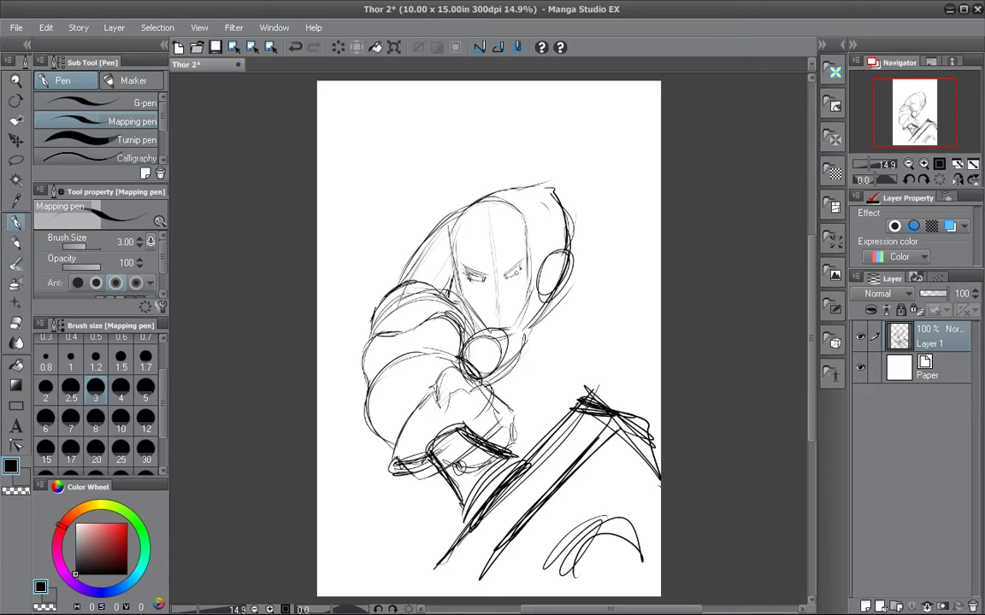
mouse_move(497, 308)
left_mouse_down()
mouse_move(514, 310)
mouse_move(483, 315)
left_mouse_up()
mouse_move(455, 257)
left_mouse_down()
mouse_move(503, 269)
mouse_move(531, 251)
left_mouse_up()
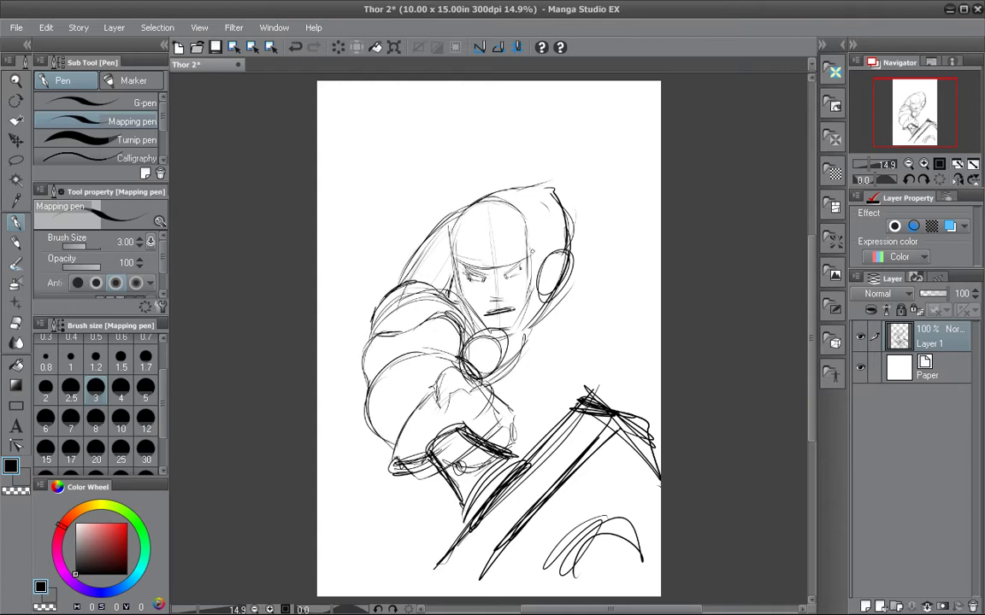
Sketch the two tall pointed wings rising from the sides of the helmet.
left_click_drag(448, 253, 450, 271)
mouse_move(376, 133)
left_mouse_down()
mouse_move(445, 219)
mouse_move(447, 257)
left_mouse_up()
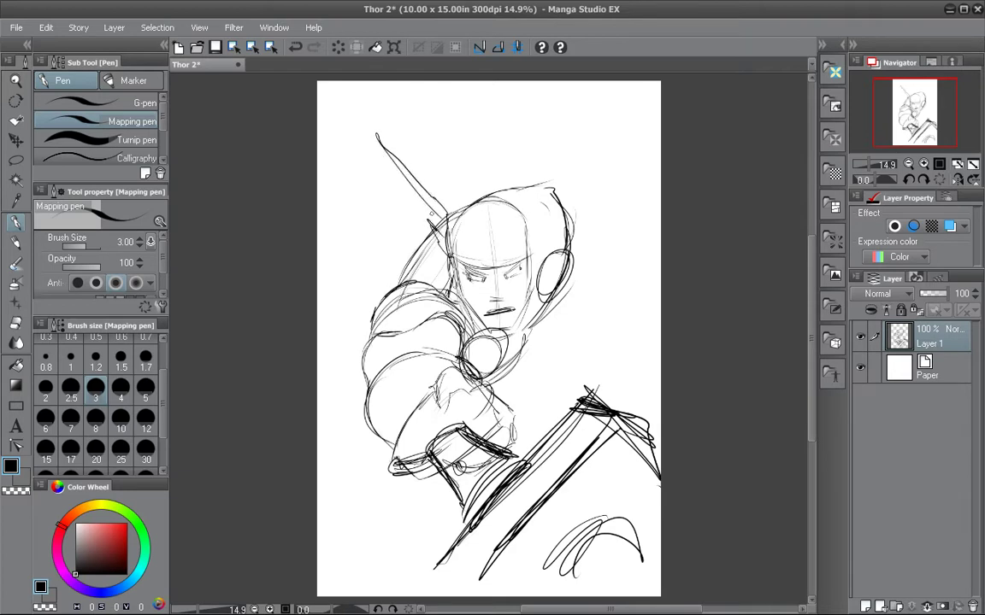
left_click_drag(380, 162, 449, 271)
mouse_move(538, 212)
left_mouse_down()
mouse_move(564, 116)
mouse_move(528, 267)
left_mouse_up()
mouse_move(540, 210)
left_mouse_down()
mouse_move(545, 200)
mouse_move(537, 240)
left_mouse_up()
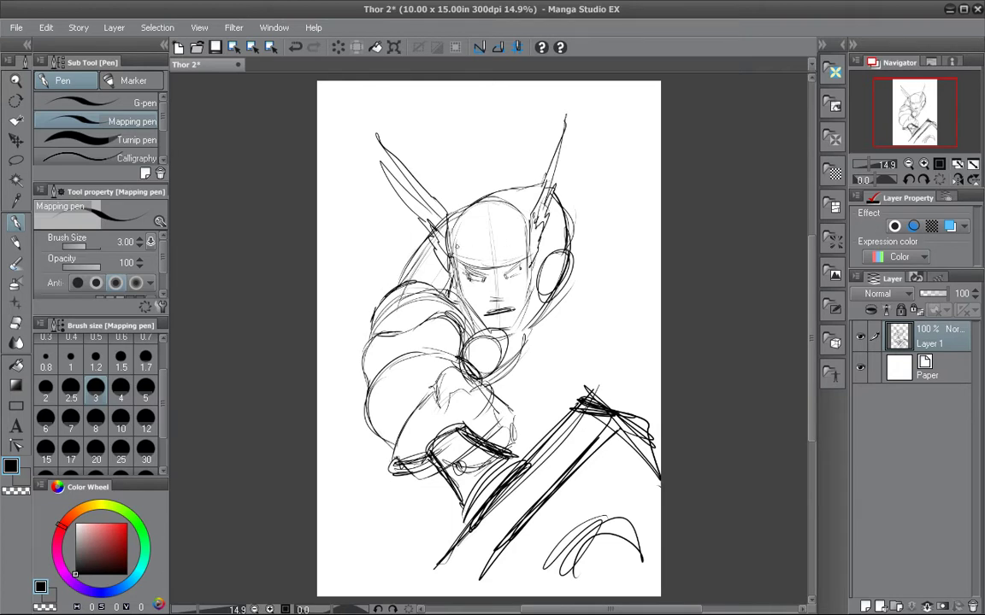
Sketch the helmet's brow band, dome panels and top spike, plus the cheek guards framing the face.
left_click_drag(451, 248, 529, 253)
mouse_move(453, 247)
left_mouse_down()
mouse_move(499, 215)
mouse_move(516, 241)
mouse_move(459, 207)
mouse_move(493, 186)
mouse_move(524, 212)
mouse_move(517, 246)
left_mouse_up()
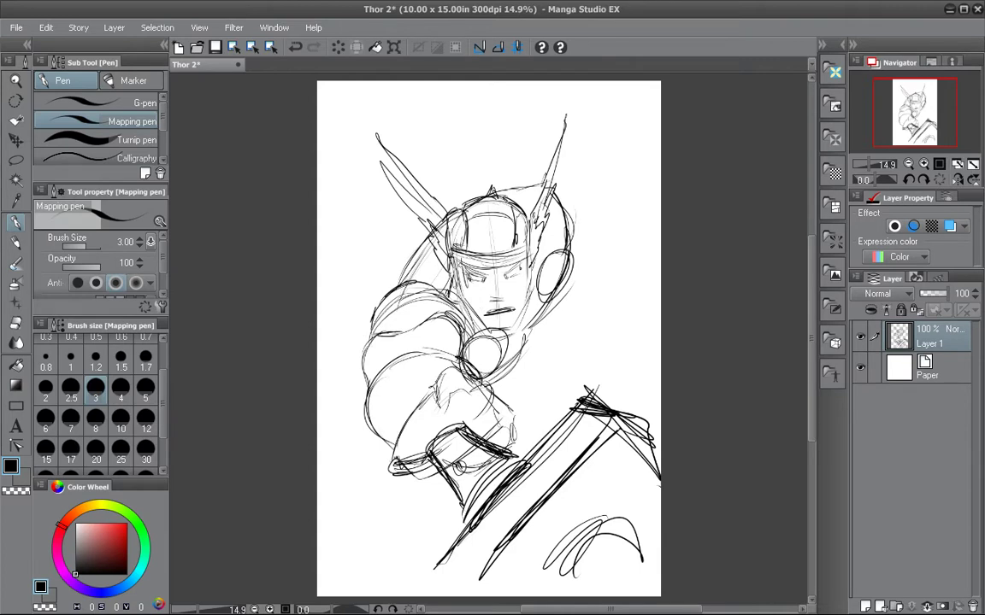
left_click_drag(411, 235, 418, 266)
mouse_move(468, 294)
left_mouse_down()
mouse_move(478, 324)
mouse_move(458, 296)
mouse_move(450, 255)
mouse_move(458, 293)
left_mouse_up()
left_click_drag(526, 257, 513, 297)
mouse_move(512, 295)
left_mouse_down()
mouse_move(516, 320)
mouse_move(531, 298)
left_mouse_up()
mouse_move(531, 300)
left_mouse_down()
mouse_move(530, 254)
mouse_move(530, 299)
left_mouse_up()
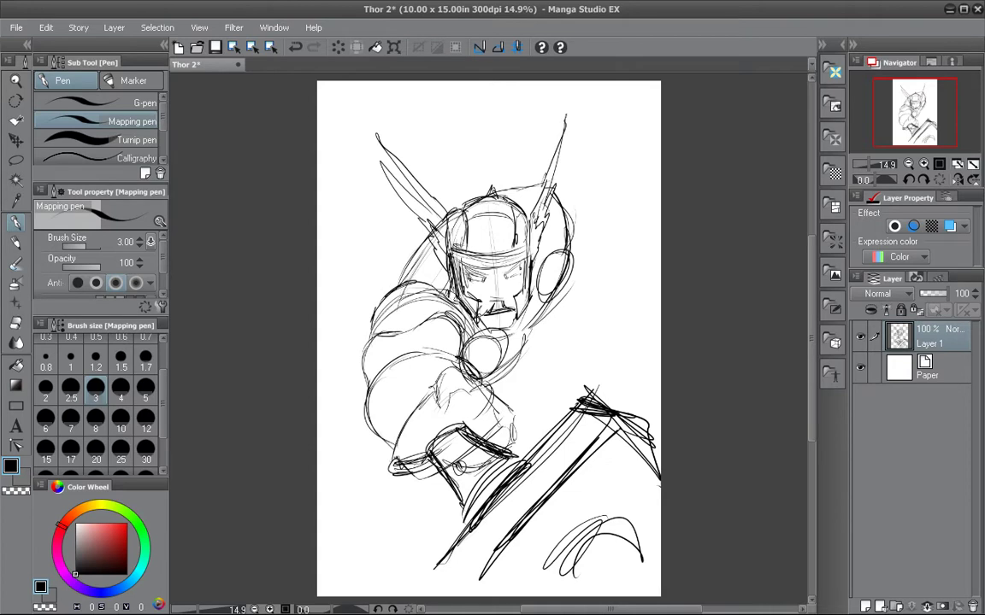
Sketch the cape spreading from the left shoulder and its billowing edge across the top of the page.
mouse_move(448, 297)
left_mouse_down()
mouse_move(369, 264)
mouse_move(443, 294)
left_mouse_up()
mouse_move(431, 254)
left_mouse_down()
mouse_move(437, 273)
mouse_move(366, 251)
left_mouse_up()
mouse_move(346, 254)
left_mouse_down()
mouse_move(408, 281)
mouse_move(347, 261)
left_mouse_up()
mouse_move(448, 300)
left_mouse_down()
mouse_move(357, 290)
mouse_move(309, 322)
mouse_move(388, 288)
left_mouse_up()
mouse_move(437, 300)
left_mouse_down()
mouse_move(361, 257)
mouse_move(316, 309)
left_mouse_up()
left_click_drag(317, 310, 397, 273)
mouse_move(447, 299)
left_mouse_down()
mouse_move(312, 332)
mouse_move(327, 324)
left_mouse_up()
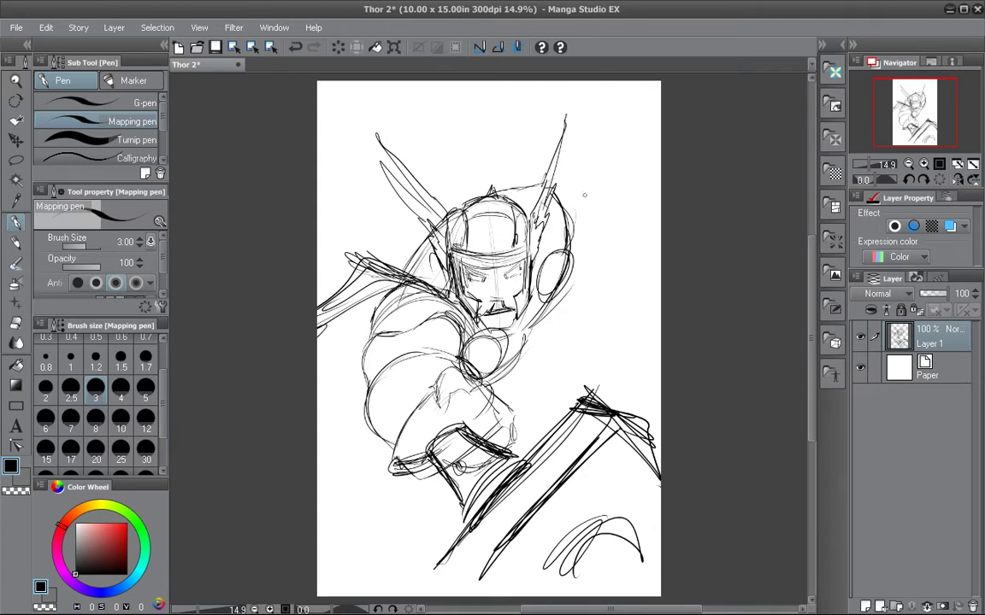
mouse_move(530, 218)
left_mouse_down()
mouse_move(564, 158)
mouse_move(542, 141)
mouse_move(532, 182)
mouse_move(565, 87)
mouse_move(342, 117)
mouse_move(279, 295)
left_mouse_up()
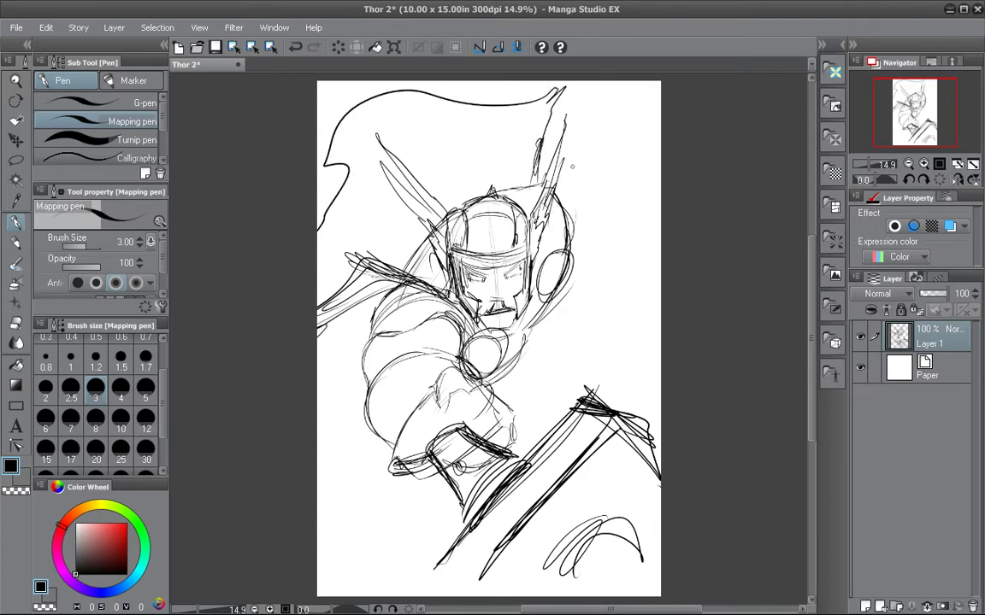
Sketch the raised far arm with a round fist on the right and darken that side of the torso.
left_click_drag(552, 189, 580, 245)
left_click_drag(552, 186, 584, 233)
mouse_move(545, 184)
left_mouse_down()
mouse_move(570, 173)
mouse_move(600, 210)
left_mouse_up()
mouse_move(588, 176)
left_mouse_down()
mouse_move(612, 187)
mouse_move(615, 224)
mouse_move(605, 211)
left_mouse_up()
mouse_move(620, 210)
left_mouse_down()
mouse_move(624, 222)
mouse_move(523, 330)
left_mouse_up()
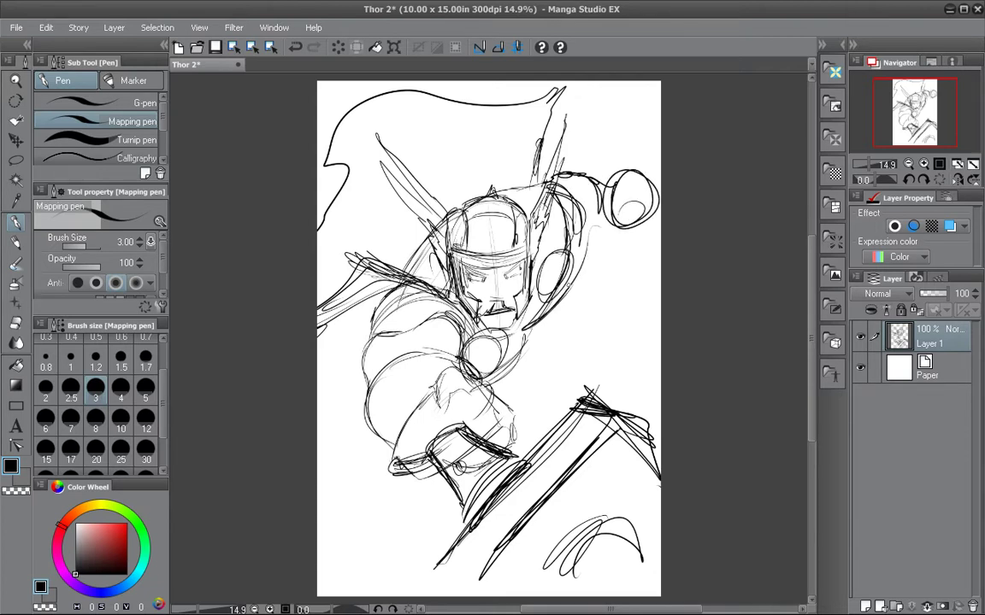
left_click_drag(578, 267, 531, 316)
left_click_drag(586, 250, 486, 379)
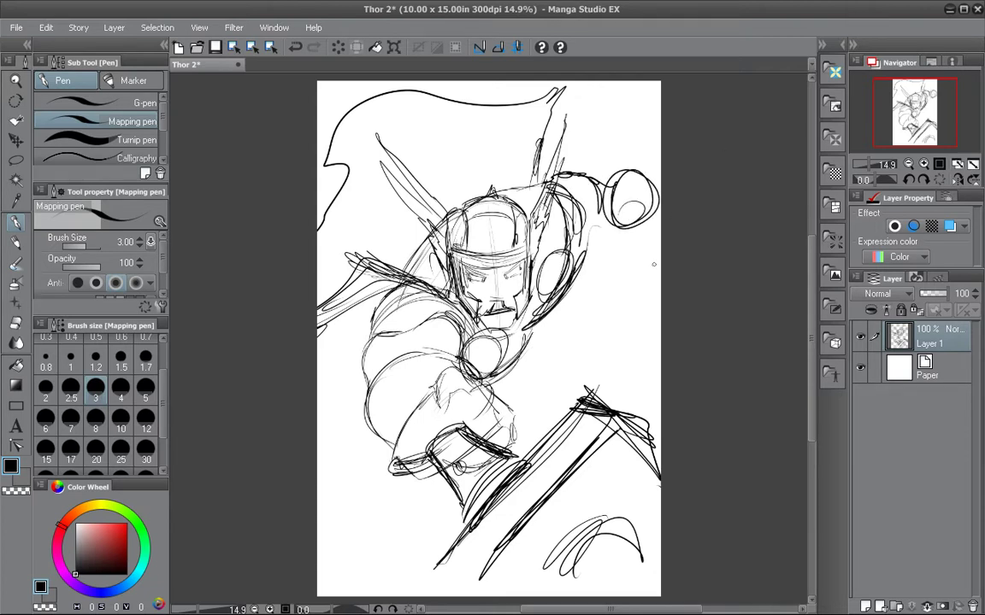
Turn the sketch layer blue with the layer color effect, lower its opacity to 62%, and add a new layer above it.
left_click(931, 311)
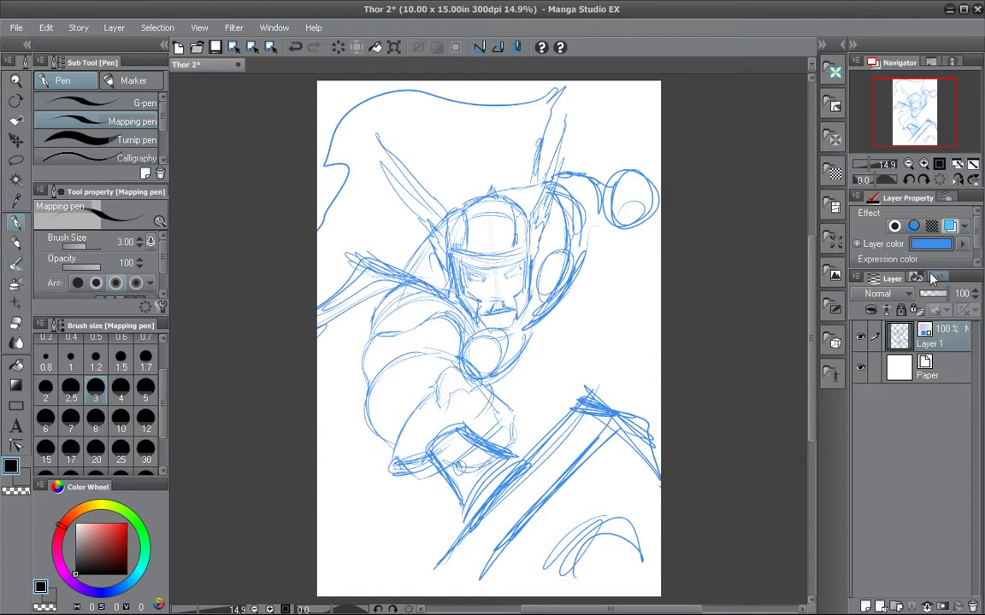
left_click(937, 294)
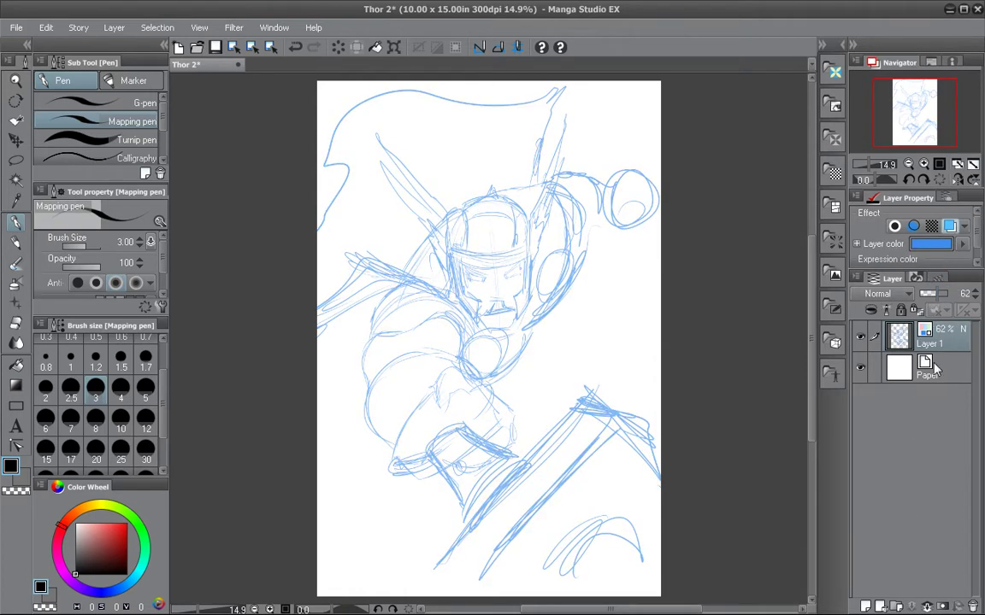
left_click(865, 606)
Ink the furrowed eyebrows, brow creases and nose on the new layer over the blue sketch.
scroll(489, 388, "down", 2)
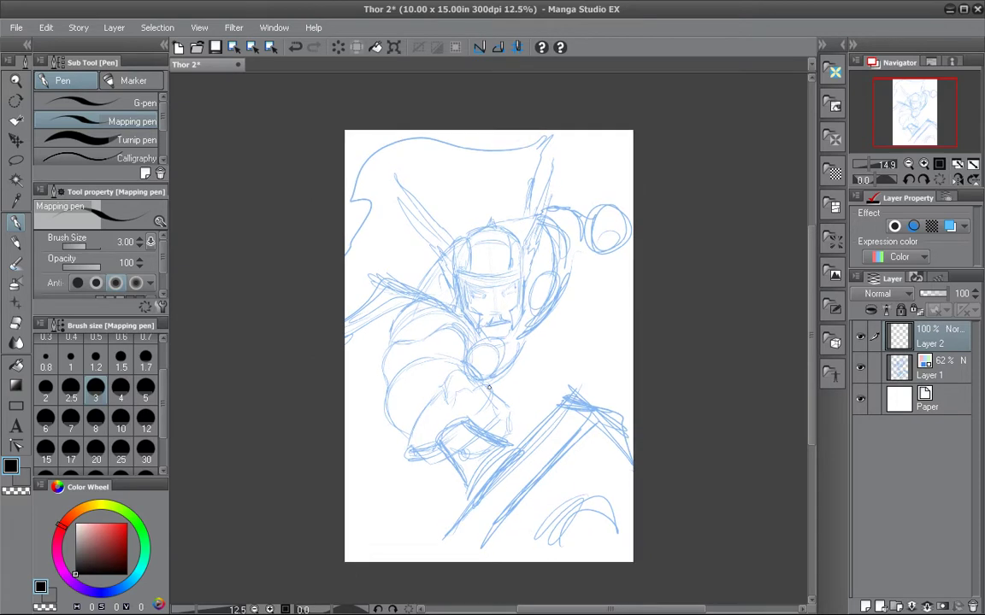
scroll(488, 387, "up", 3)
left_click_drag(489, 389, 495, 537)
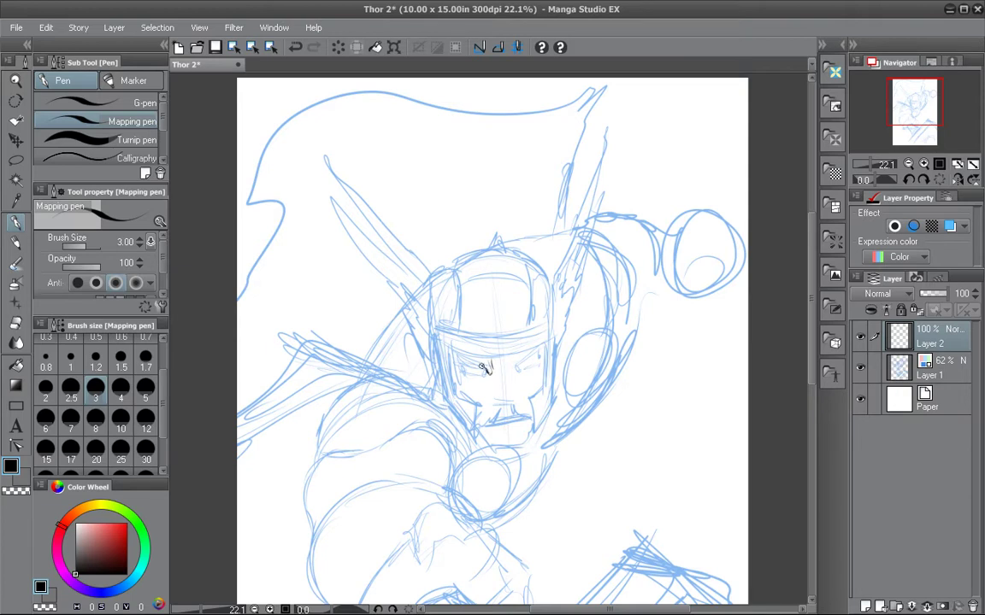
left_click_drag(468, 358, 488, 369)
mouse_move(512, 365)
left_mouse_down()
mouse_move(528, 349)
mouse_move(542, 347)
mouse_move(510, 370)
mouse_move(524, 354)
mouse_move(541, 355)
left_mouse_up()
key("ctrl+z")
key("ctrl+z")
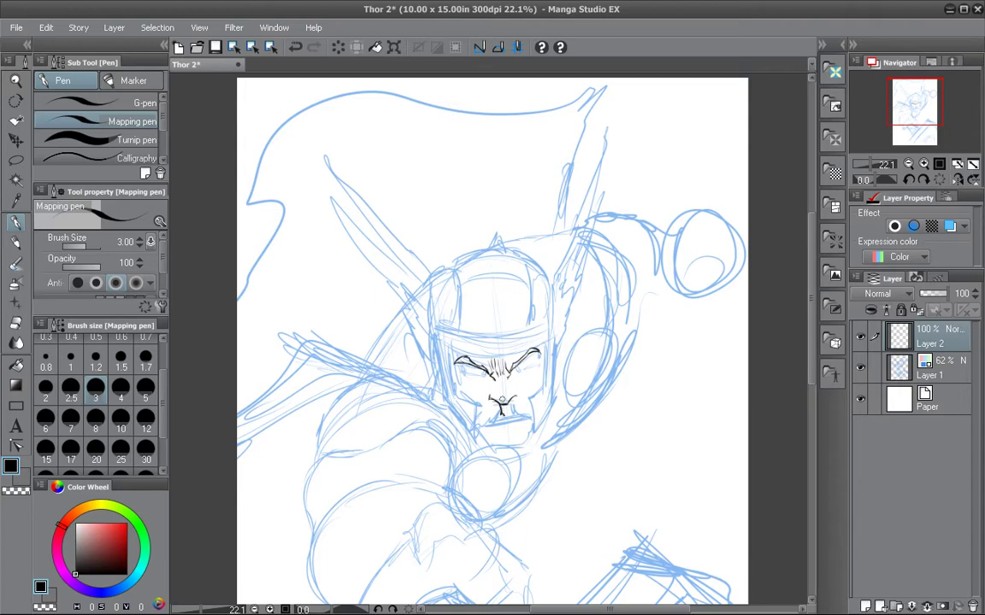
Ink the helmet's cheek guard on the right side of the face, with a doubled edge down to its point.
left_click_drag(532, 374, 565, 330)
mouse_move(530, 365)
left_mouse_down()
mouse_move(512, 385)
mouse_move(521, 368)
mouse_move(547, 367)
mouse_move(563, 373)
mouse_move(567, 390)
left_mouse_up()
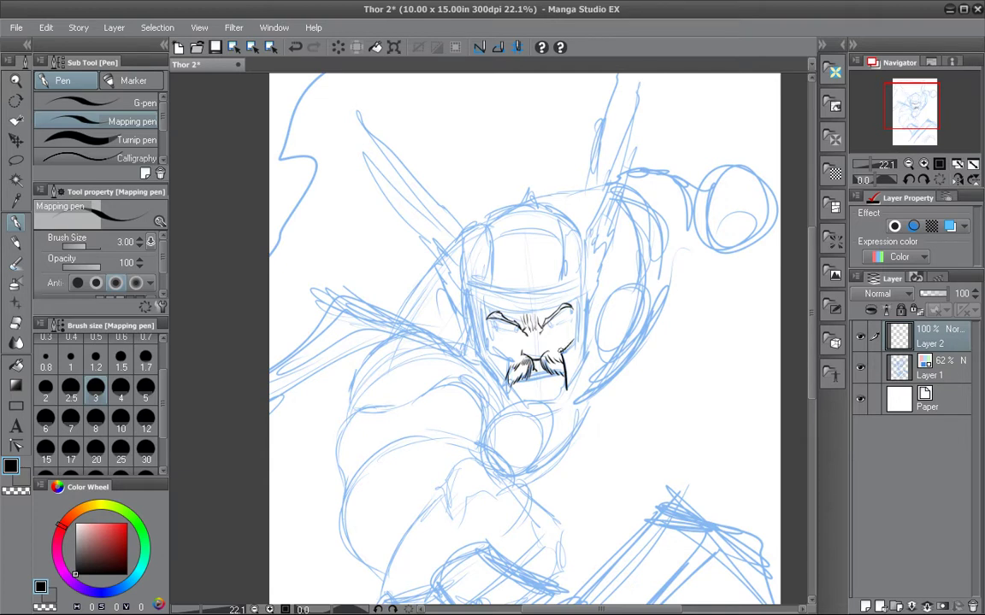
left_click_drag(577, 299, 568, 385)
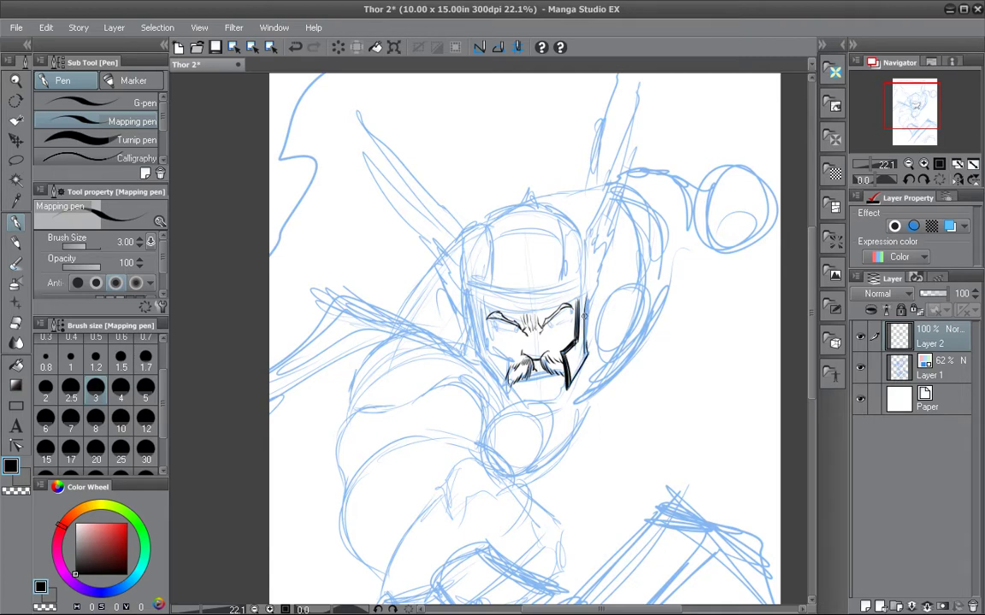
left_click_drag(567, 384, 584, 303)
Ink the matching cheek guard on the left side of the face down to its lower point.
left_click_drag(477, 303, 485, 350)
mouse_move(482, 302)
left_mouse_down()
mouse_move(488, 348)
mouse_move(498, 350)
left_mouse_up()
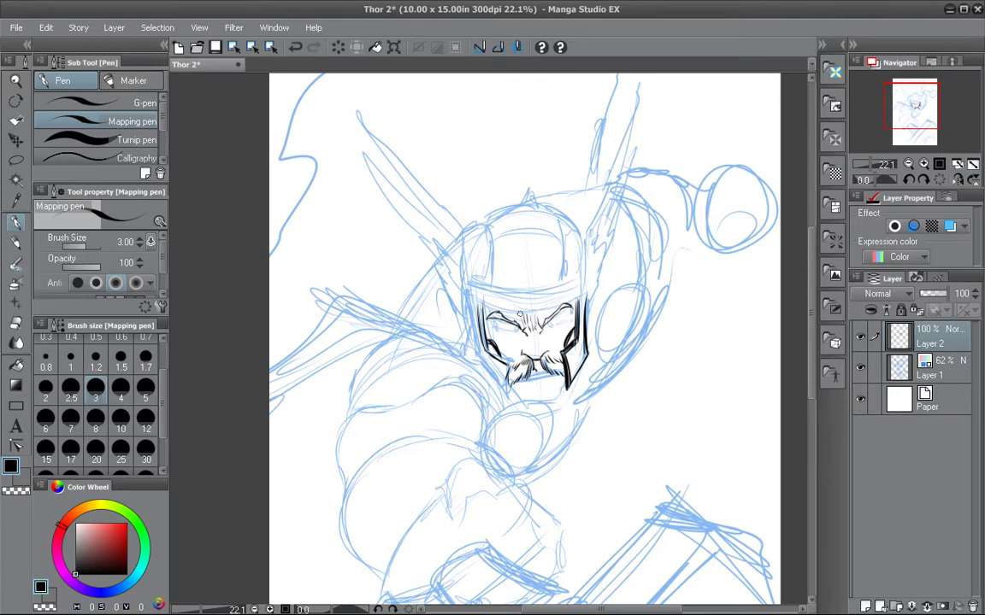
left_click_drag(483, 352, 509, 363)
left_click_drag(506, 370, 507, 398)
mouse_move(468, 292)
left_mouse_down()
mouse_move(477, 357)
mouse_move(501, 392)
left_mouse_up()
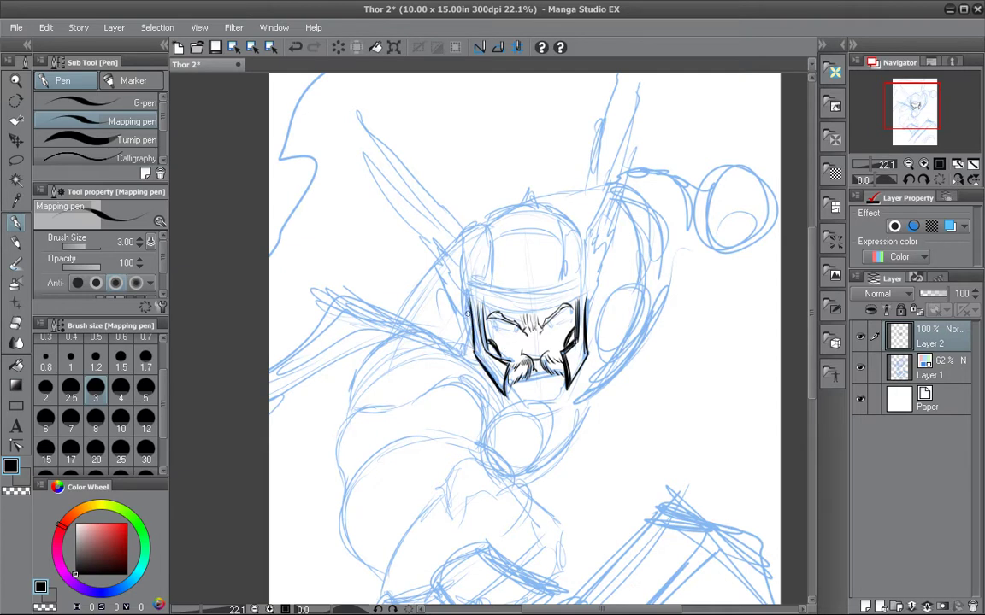
Ink the ear disc and the feathered wing on the left side of the helmet.
mouse_move(472, 341)
left_mouse_down()
mouse_move(459, 284)
mouse_move(466, 331)
left_mouse_up()
mouse_move(466, 288)
left_mouse_down()
mouse_move(443, 306)
mouse_move(458, 305)
left_mouse_up()
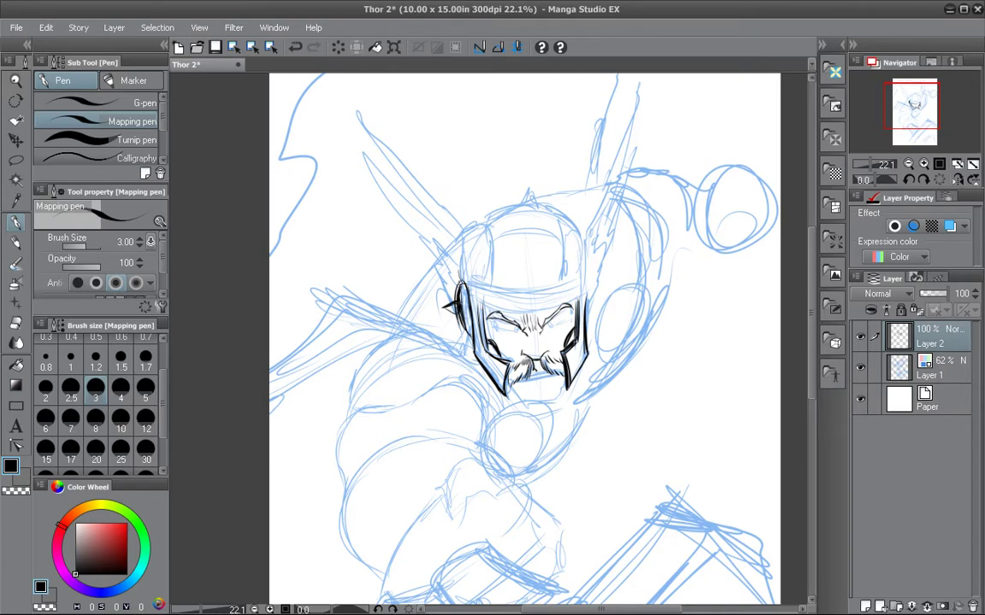
mouse_move(460, 281)
left_mouse_down()
mouse_move(453, 210)
mouse_move(409, 186)
mouse_move(348, 99)
mouse_move(400, 181)
mouse_move(435, 209)
mouse_move(455, 284)
mouse_move(404, 238)
mouse_move(433, 260)
mouse_move(403, 249)
left_mouse_up()
mouse_move(402, 250)
left_mouse_down()
mouse_move(434, 269)
mouse_move(408, 272)
mouse_move(434, 281)
mouse_move(397, 280)
left_mouse_up()
mouse_move(397, 280)
left_mouse_down()
mouse_move(449, 306)
mouse_move(438, 272)
left_mouse_up()
left_click_drag(437, 272, 454, 294)
left_click_drag(439, 295, 456, 304)
mouse_move(439, 246)
left_mouse_down()
mouse_move(391, 213)
mouse_move(438, 240)
mouse_move(372, 195)
mouse_move(356, 169)
left_mouse_up()
mouse_move(356, 169)
left_mouse_down()
mouse_move(415, 212)
mouse_move(354, 148)
mouse_move(346, 102)
mouse_move(446, 236)
left_mouse_up()
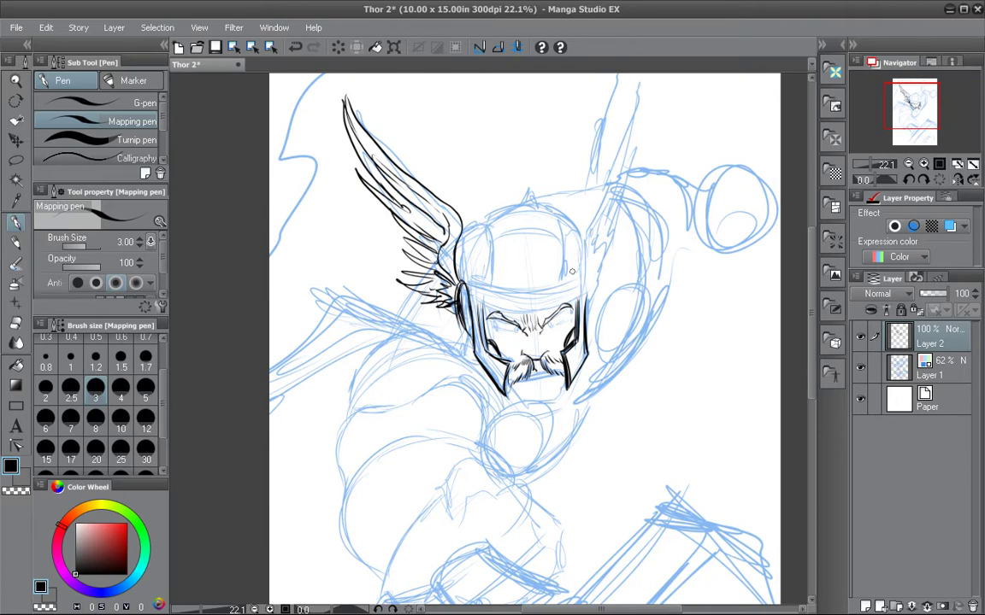
Ink the right side edge of the helmet and its tall feathered wing.
left_click_drag(588, 272, 590, 318)
mouse_move(589, 229)
left_mouse_down()
mouse_move(651, 86)
mouse_move(598, 224)
mouse_move(593, 282)
mouse_move(621, 241)
mouse_move(593, 312)
left_mouse_up()
mouse_move(603, 271)
left_mouse_down()
mouse_move(597, 293)
mouse_move(634, 191)
left_mouse_up()
mouse_move(634, 189)
left_mouse_down()
mouse_move(601, 246)
mouse_move(655, 88)
left_mouse_up()
left_click_drag(635, 310, 632, 300)
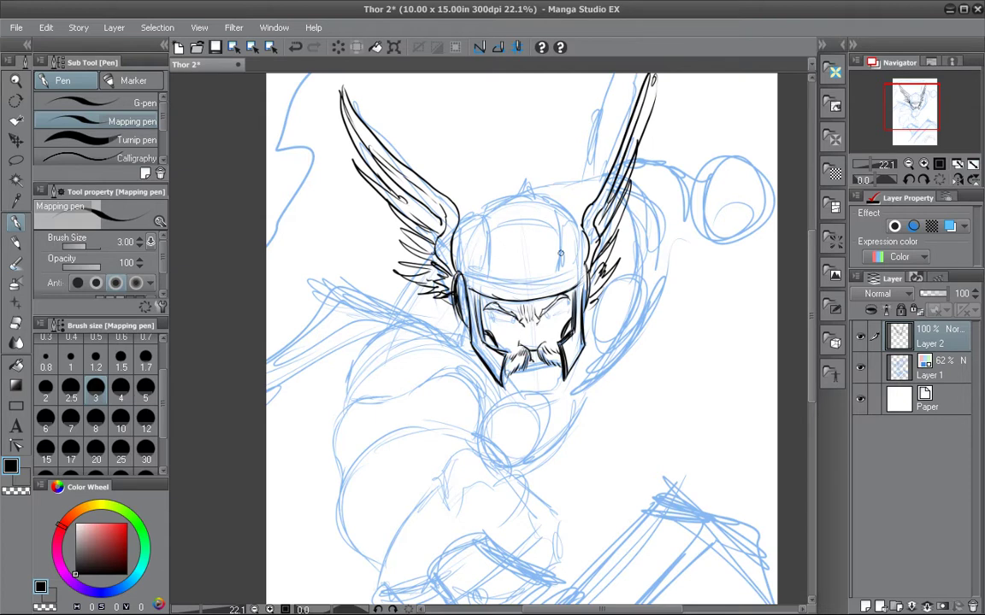
Ink the helmet's brow band with its notched centre and the vertical ribs running up the dome.
mouse_move(468, 285)
left_mouse_down()
mouse_move(470, 270)
mouse_move(484, 273)
left_mouse_up()
mouse_move(484, 213)
left_mouse_down()
mouse_move(489, 271)
mouse_move(519, 301)
mouse_move(512, 283)
left_mouse_up()
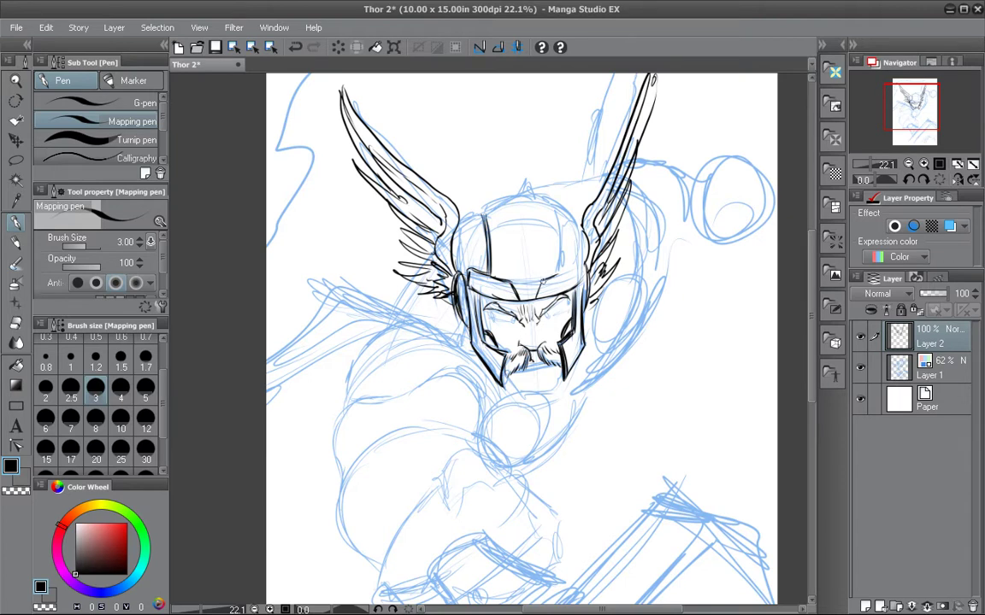
left_click_drag(556, 210, 559, 267)
left_click_drag(576, 224, 577, 265)
left_click_drag(460, 228, 461, 274)
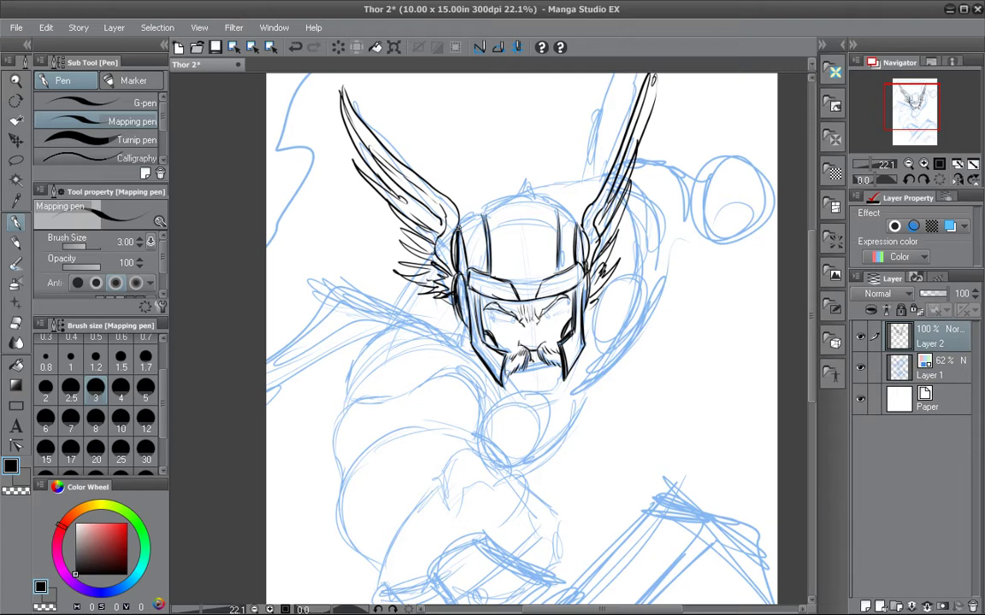
Ink the helmet's dome outline, the spike on top and small tick details on the centre panel.
mouse_move(460, 229)
left_mouse_down()
mouse_move(510, 196)
mouse_move(580, 224)
left_mouse_up()
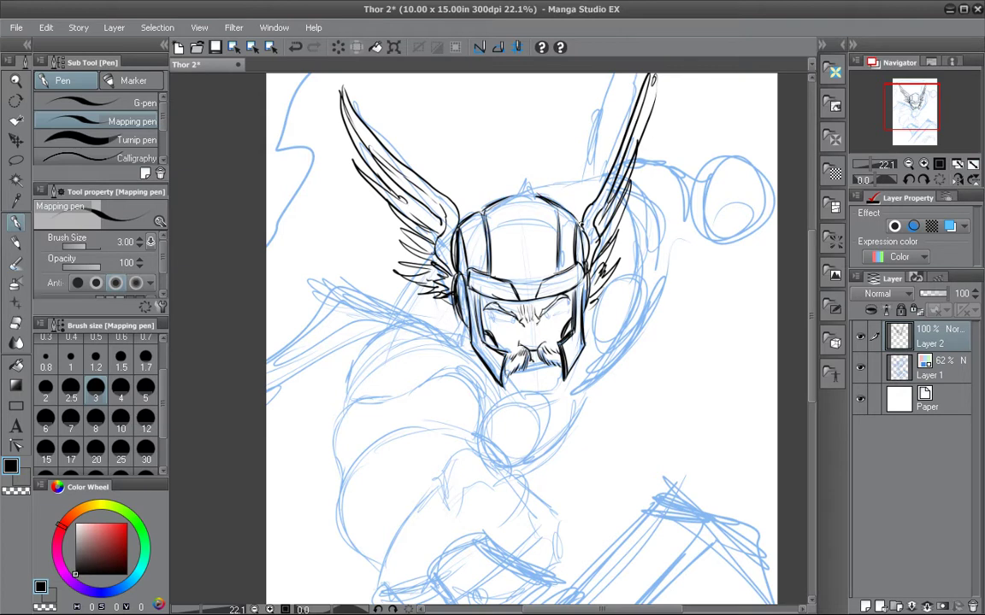
mouse_move(517, 196)
left_mouse_down()
mouse_move(537, 198)
mouse_move(524, 177)
mouse_move(518, 193)
mouse_move(528, 198)
left_mouse_up()
mouse_move(527, 176)
left_mouse_down()
mouse_move(533, 199)
mouse_move(501, 249)
mouse_move(505, 232)
left_mouse_up()
left_click_drag(515, 219, 546, 229)
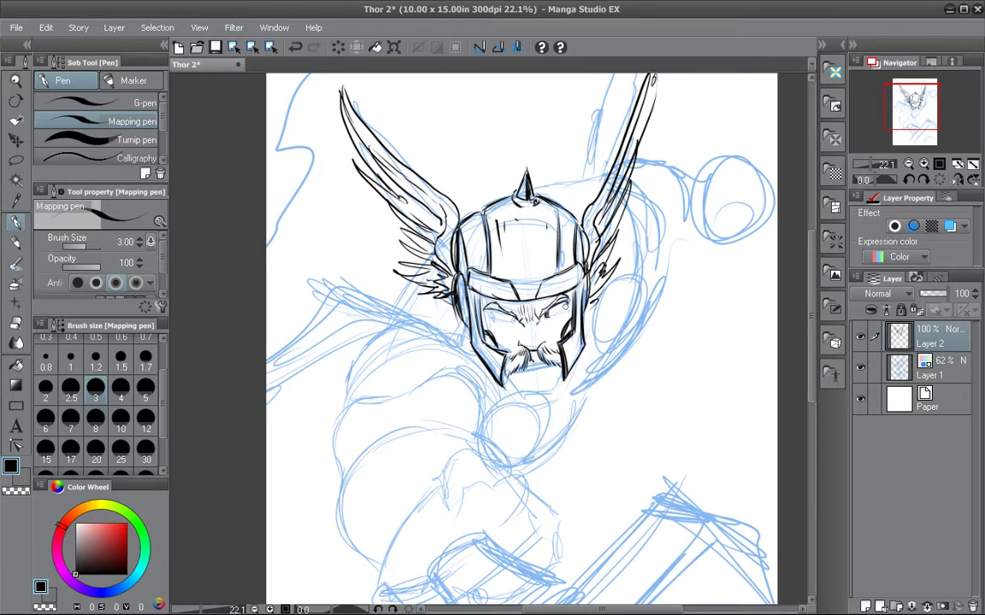
Ink both glaring eyes beneath the brows and the mouth and chin lines below the moustache.
left_click_drag(547, 315, 567, 308)
left_click_drag(494, 318, 511, 321)
left_click_drag(533, 371, 555, 317)
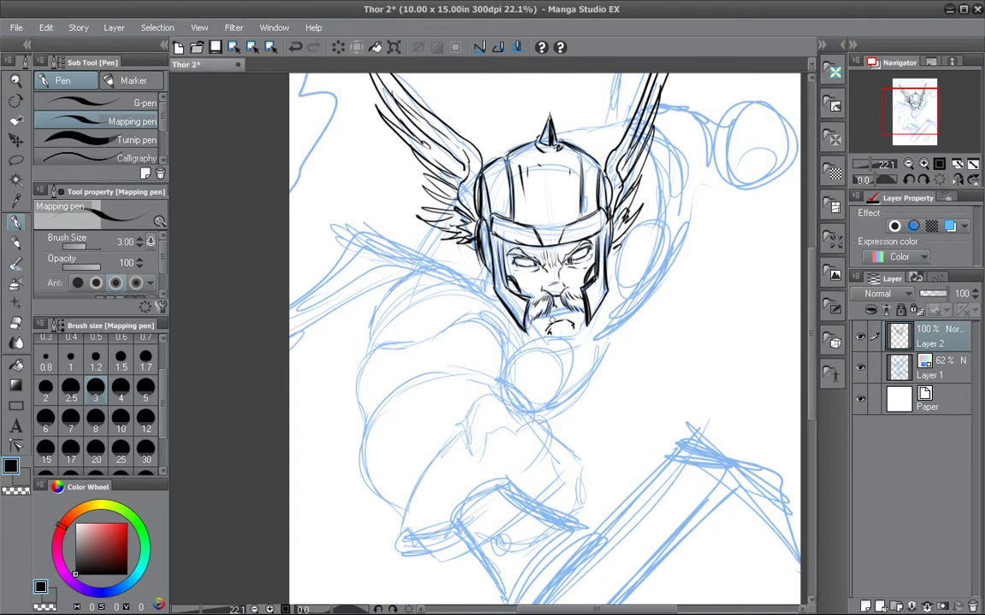
Ink the beard with short tapering hair strokes converging to a point below the mouth.
left_click_drag(523, 331, 554, 370)
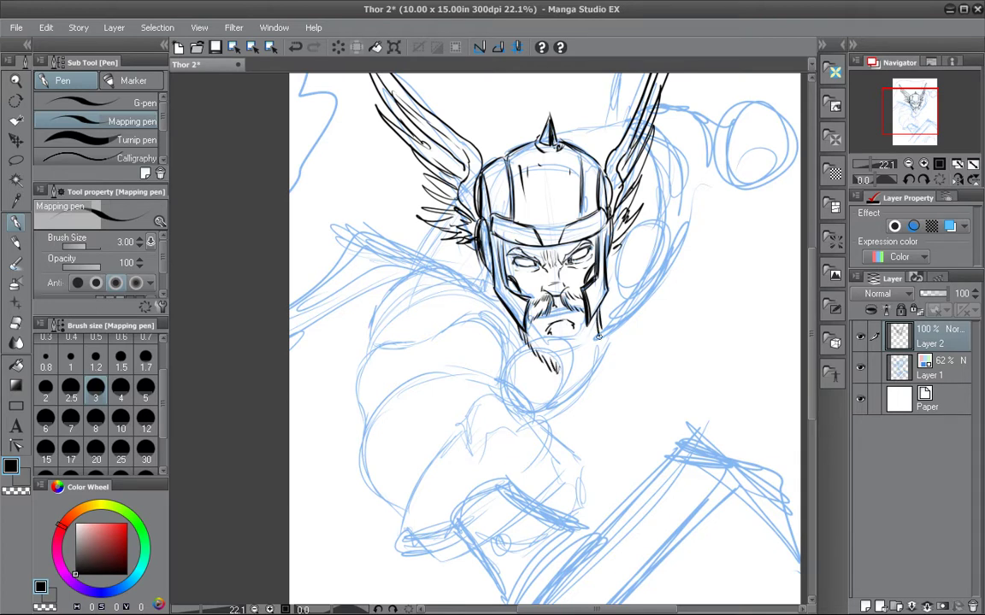
left_click_drag(590, 333, 577, 367)
left_click_drag(578, 356, 567, 375)
left_click_drag(567, 361, 562, 376)
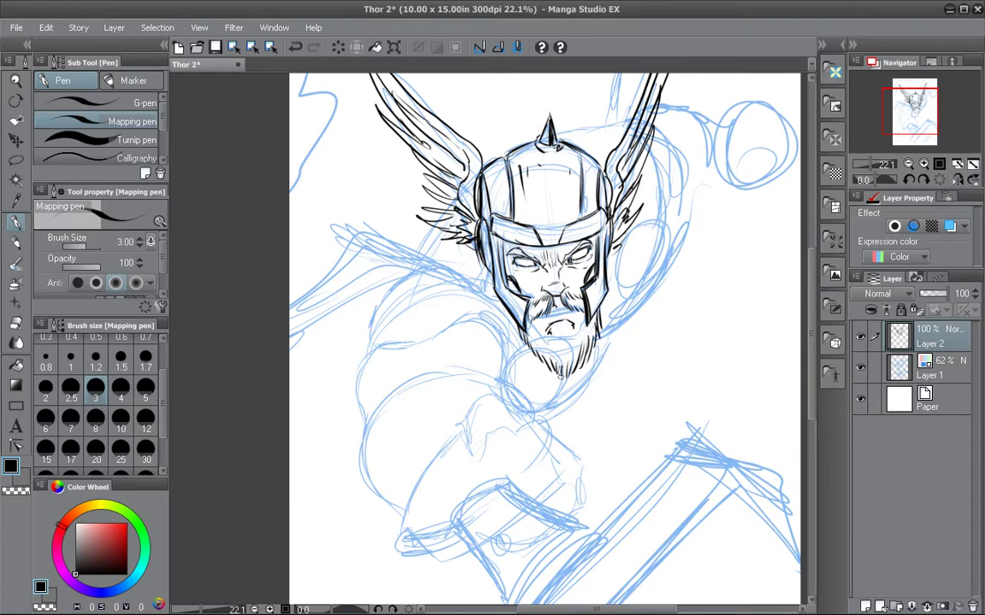
left_click_drag(535, 322, 535, 340)
Ink small facial details, adding the pupils, cheek creases and darker strokes around the moustache and mouth.
left_click_drag(516, 296, 527, 288)
left_click_drag(547, 315, 565, 312)
left_click_drag(492, 285, 508, 278)
left_click_drag(548, 315, 570, 308)
left_click_drag(480, 295, 495, 288)
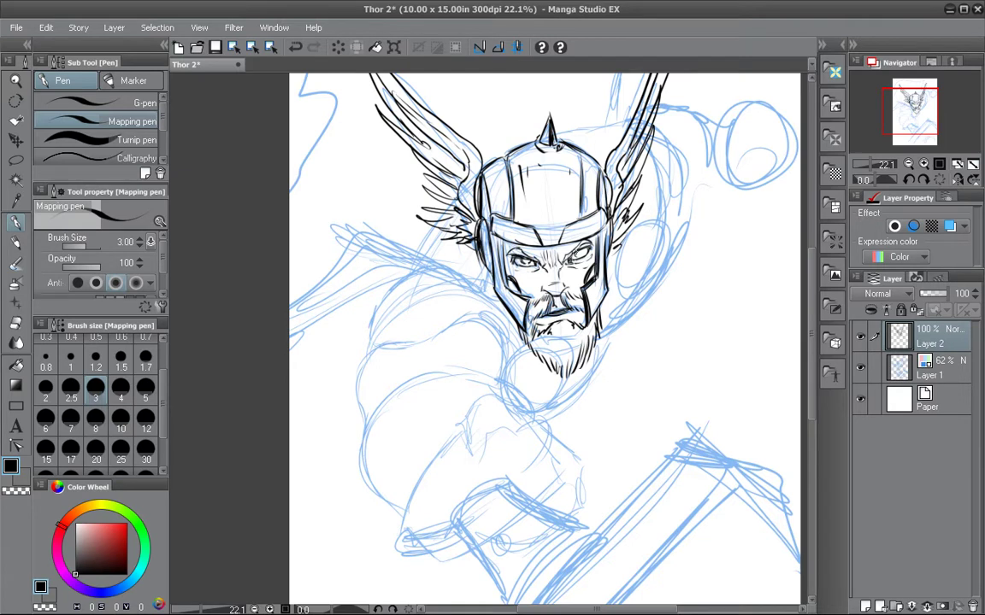
mouse_move(564, 271)
left_mouse_down()
mouse_move(578, 281)
mouse_move(541, 281)
left_mouse_up()
Ink the rounded cap of the near shoulder and the curve joining it to the neck below the helmet.
left_click_drag(647, 321, 648, 295)
mouse_move(371, 323)
left_mouse_down()
mouse_move(386, 267)
mouse_move(445, 249)
mouse_move(477, 262)
mouse_move(434, 312)
mouse_move(402, 324)
mouse_move(446, 302)
left_mouse_up()
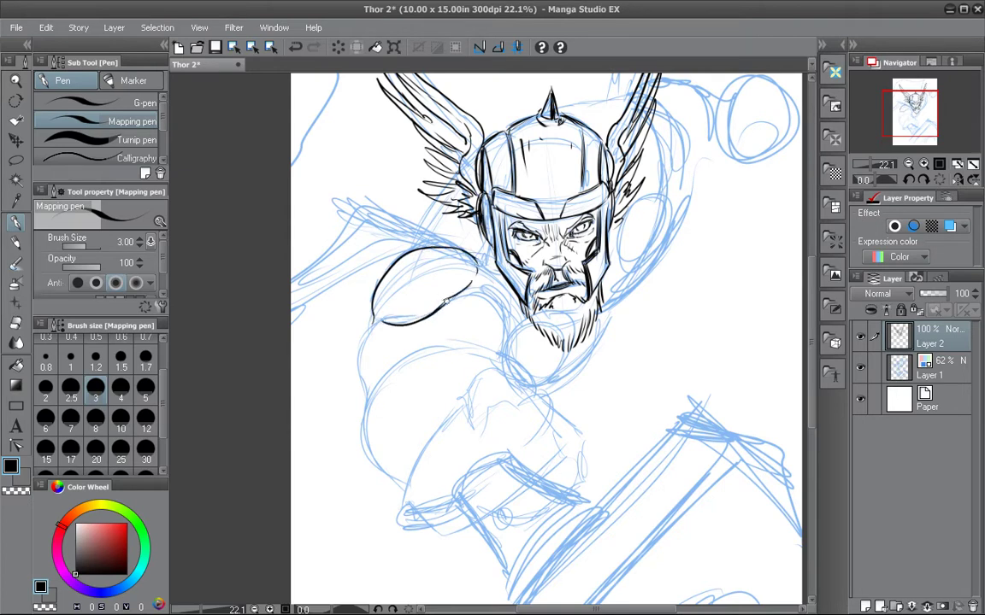
mouse_move(395, 280)
left_mouse_down()
mouse_move(445, 267)
mouse_move(512, 302)
mouse_move(492, 304)
left_mouse_up()
Ink the outer and inner contours of the near upper arm with its muscle division lines.
left_click_drag(371, 297, 357, 339)
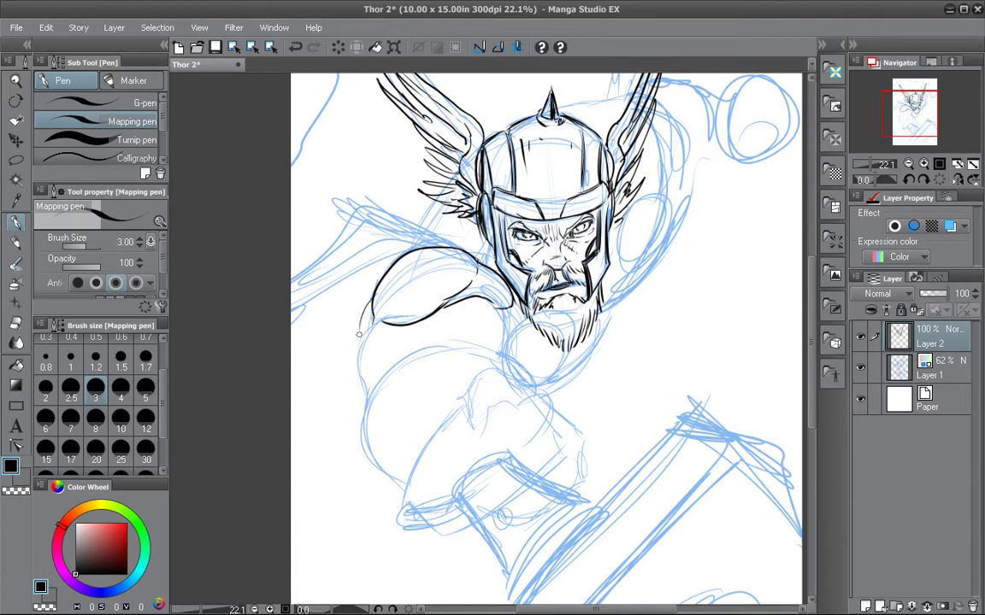
mouse_move(369, 301)
left_mouse_down()
mouse_move(356, 367)
mouse_move(364, 403)
left_mouse_up()
left_click_drag(492, 306, 500, 348)
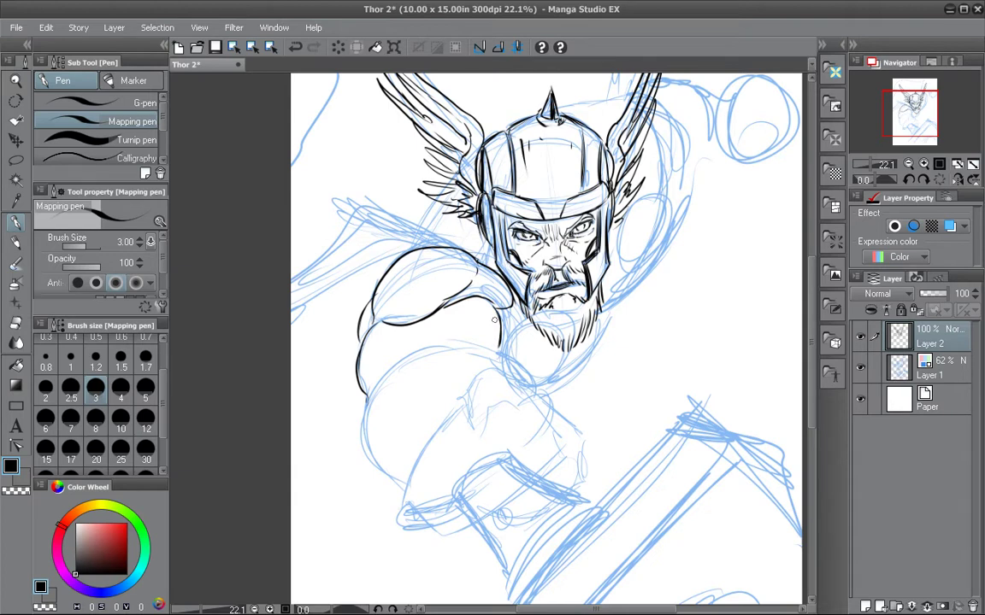
left_click_drag(605, 301, 636, 238)
mouse_move(487, 284)
left_mouse_down()
mouse_move(461, 274)
mouse_move(461, 255)
mouse_move(470, 285)
left_mouse_up()
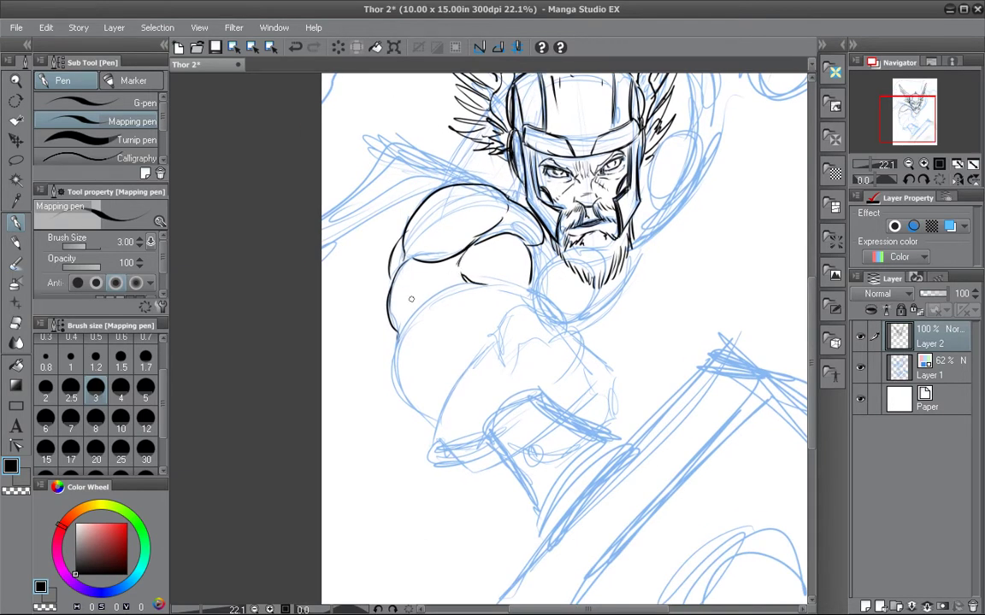
left_click_drag(401, 334, 419, 276)
Ink the foreshortened near forearm's bulging outer edge and its upper edge running toward the chest.
left_click_drag(590, 252, 602, 194)
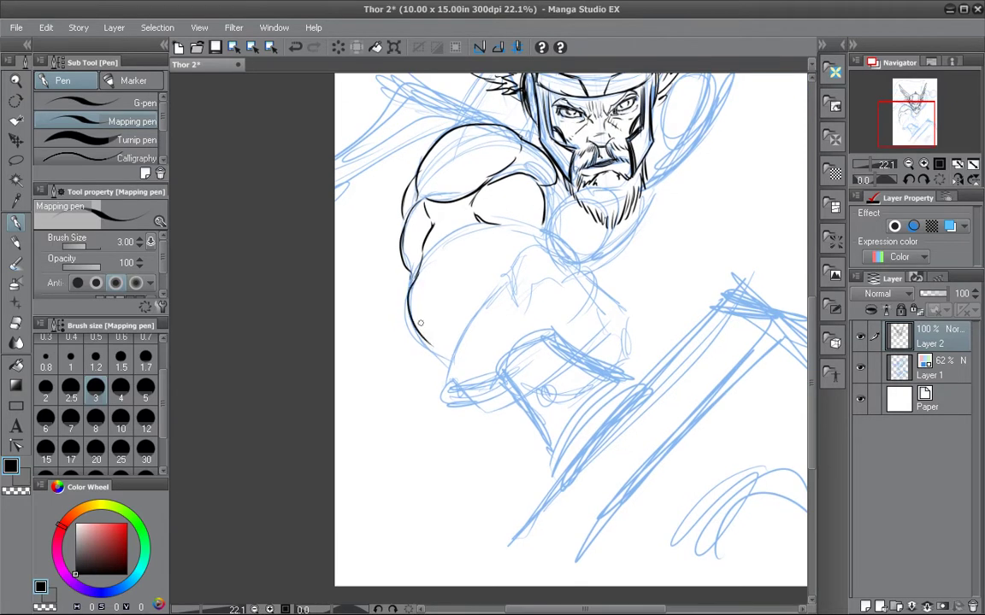
left_click_drag(410, 274, 453, 365)
left_click_drag(465, 226, 566, 247)
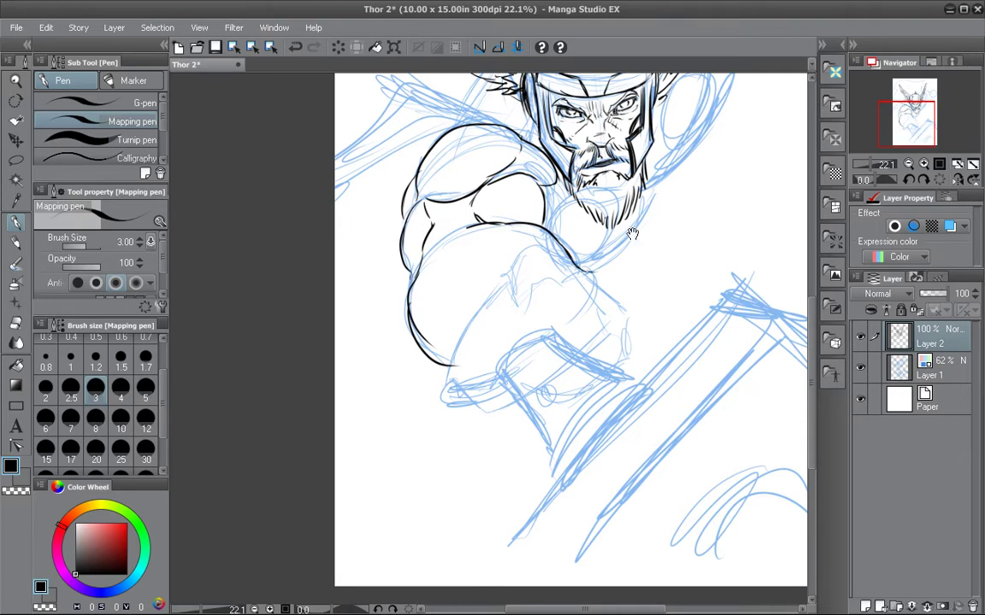
Ink the line between the near shoulder and chest, the disc below the beard and the chest's lower edge.
left_click_drag(697, 216, 668, 288)
left_click_drag(529, 247, 518, 308)
left_click_drag(518, 309, 541, 275)
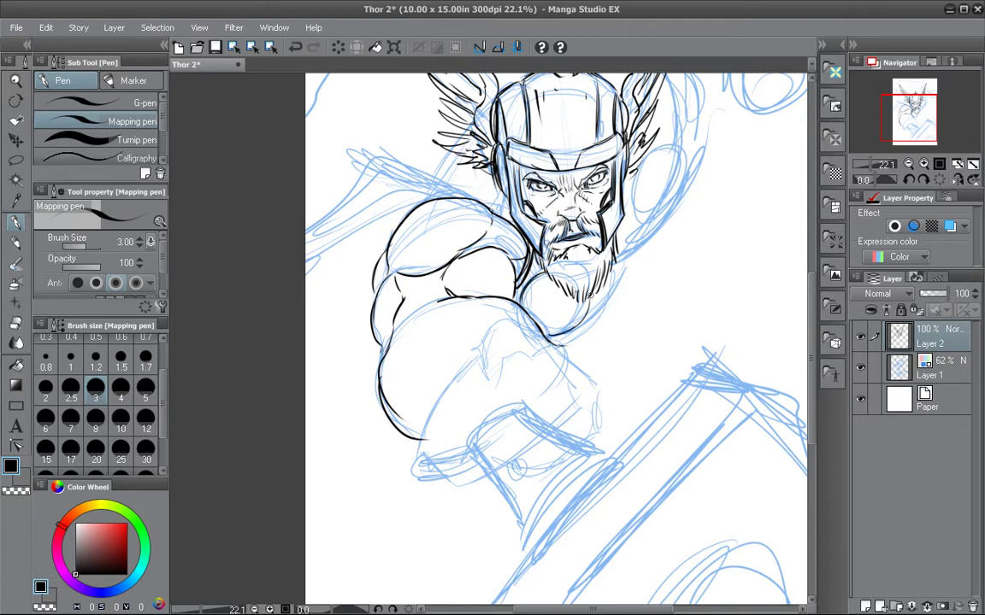
left_click_drag(556, 343, 625, 279)
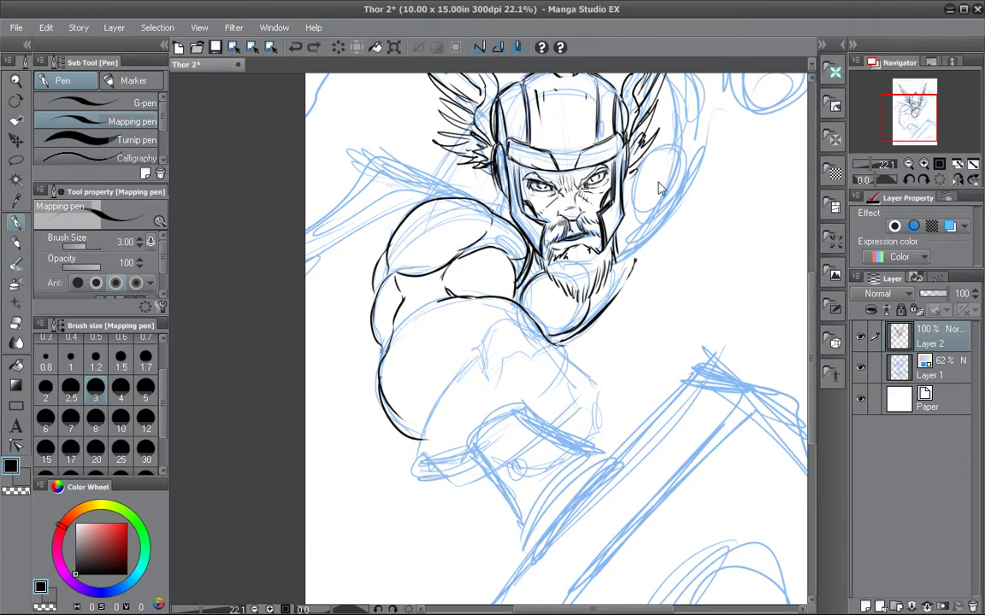
Ink the far side of the torso from below the beard up toward the far shoulder.
left_click_drag(674, 227, 613, 302)
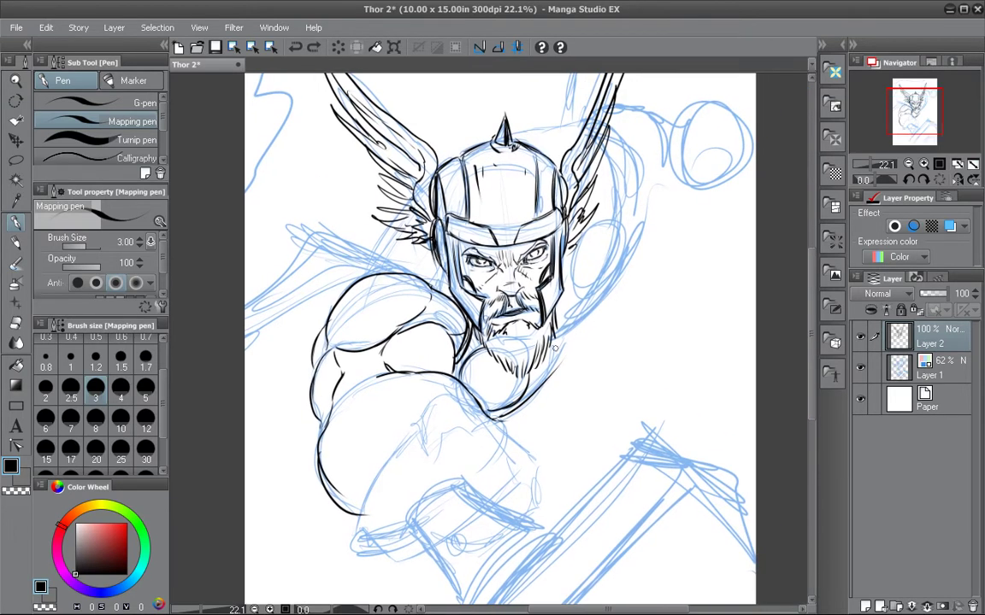
mouse_move(555, 370)
left_mouse_down()
mouse_move(563, 337)
mouse_move(613, 273)
left_mouse_up()
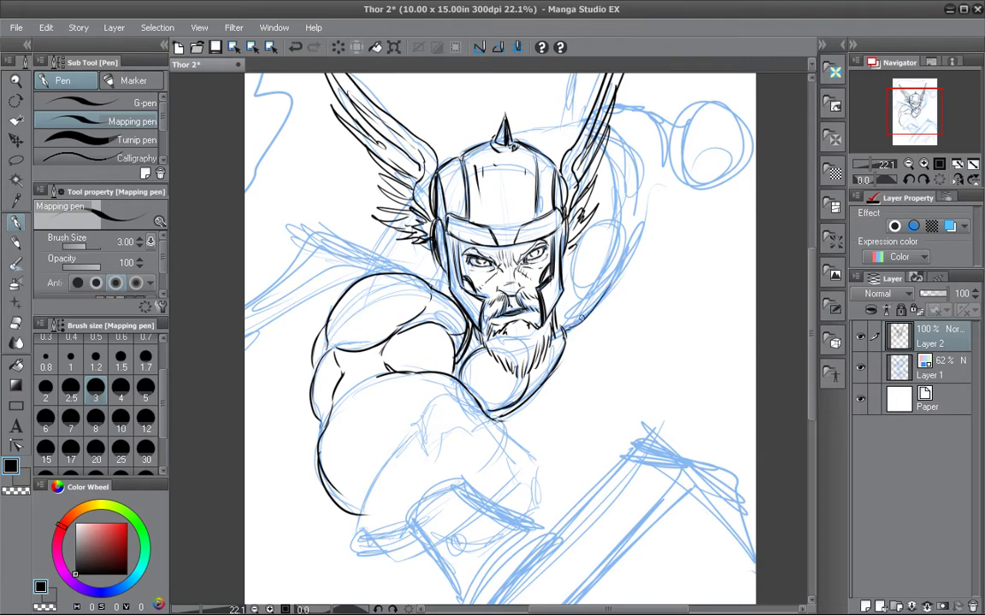
mouse_move(582, 318)
left_mouse_down()
mouse_move(617, 243)
mouse_move(569, 289)
mouse_move(575, 296)
mouse_move(611, 280)
mouse_move(614, 253)
left_mouse_up()
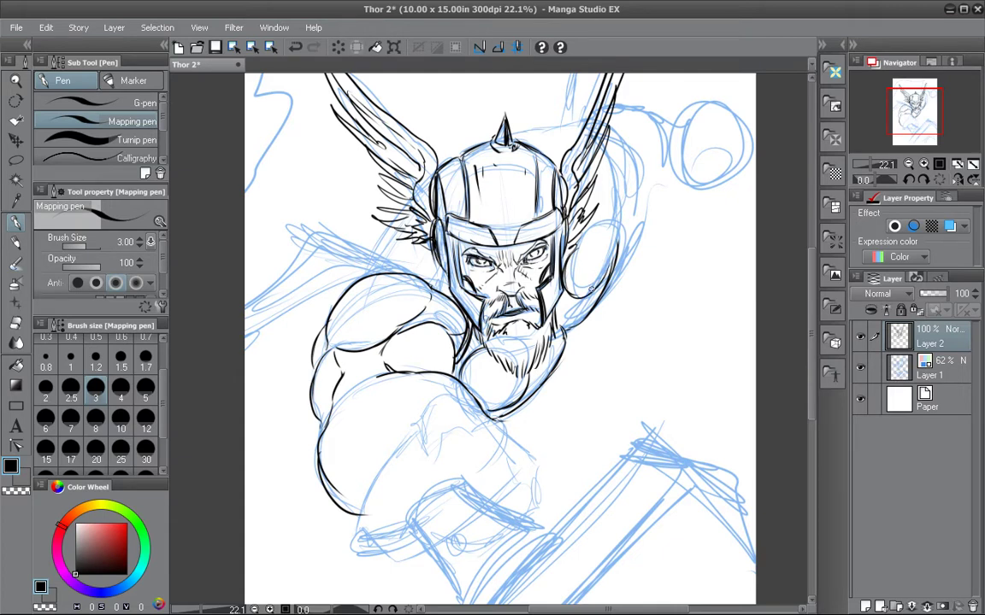
Ink the oval chest disc beside the helmet's far cheek guard with a double outline.
mouse_move(599, 293)
left_mouse_down()
mouse_move(610, 241)
mouse_move(576, 254)
left_mouse_up()
left_click_drag(574, 259, 605, 240)
left_click_drag(609, 247, 595, 285)
left_click_drag(619, 241, 573, 225)
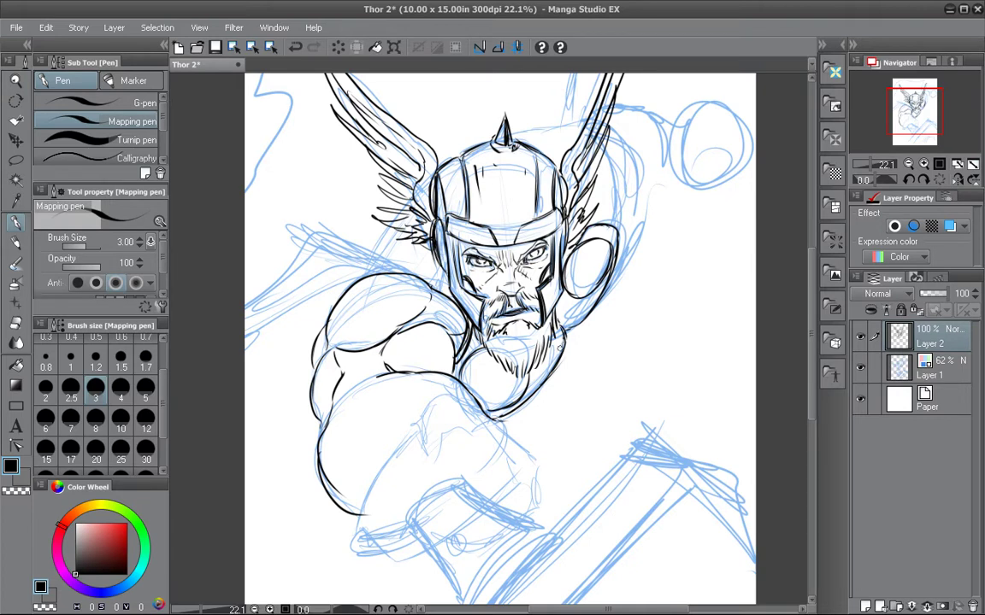
Ink the raised far arm from the shoulder behind the wing out along the forearm to the fist.
left_click_drag(604, 112, 592, 171)
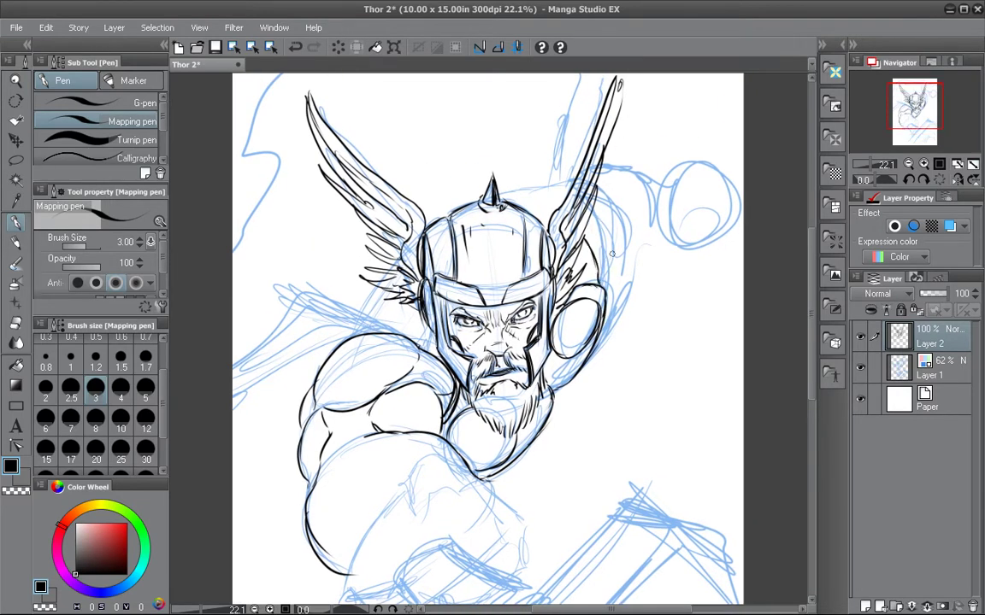
mouse_move(598, 280)
left_mouse_down()
mouse_move(616, 234)
mouse_move(607, 187)
mouse_move(635, 171)
left_mouse_up()
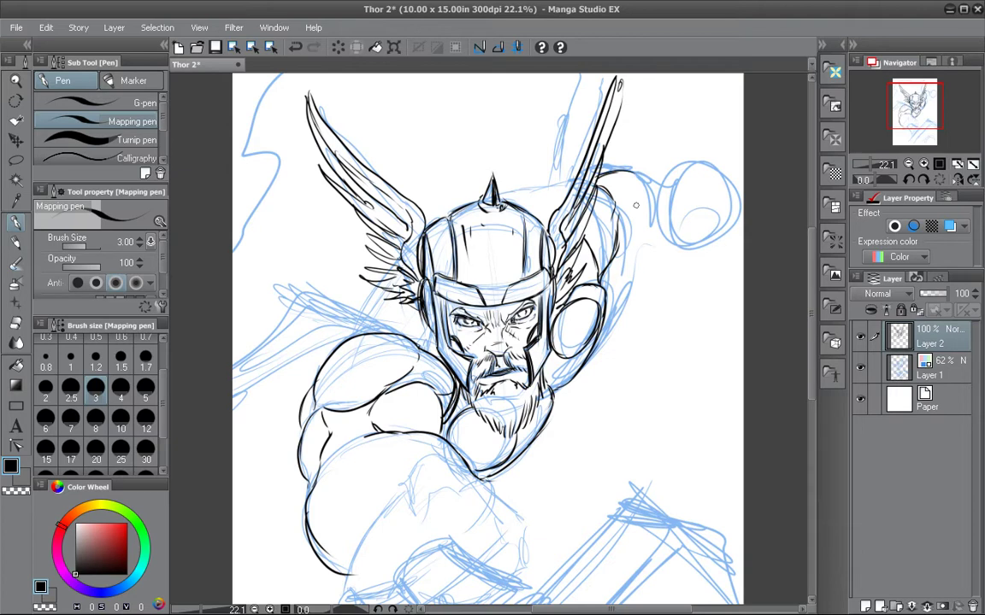
mouse_move(606, 284)
left_mouse_down()
mouse_move(648, 242)
mouse_move(649, 220)
left_mouse_up()
left_click_drag(627, 169, 681, 164)
left_click_drag(648, 243, 699, 212)
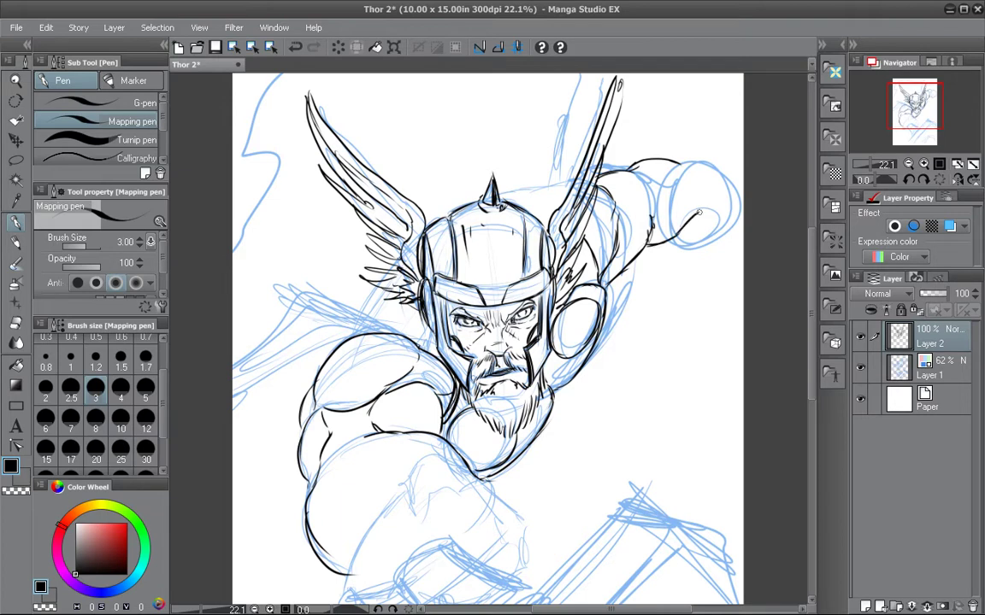
mouse_move(630, 165)
left_mouse_down()
mouse_move(709, 176)
mouse_move(728, 164)
mouse_move(740, 195)
mouse_move(732, 217)
left_mouse_up()
Ink the near fist's wavy knuckle line and the lines separating the fingers.
left_click_drag(678, 357, 699, 194)
mouse_move(437, 328)
left_mouse_down()
mouse_move(446, 295)
mouse_move(460, 295)
mouse_move(453, 309)
mouse_move(403, 324)
mouse_move(390, 340)
mouse_move(398, 359)
mouse_move(394, 369)
mouse_move(396, 356)
mouse_move(375, 362)
mouse_move(361, 379)
mouse_move(373, 403)
mouse_move(374, 393)
mouse_move(368, 432)
left_mouse_up()
left_click_drag(441, 335, 453, 372)
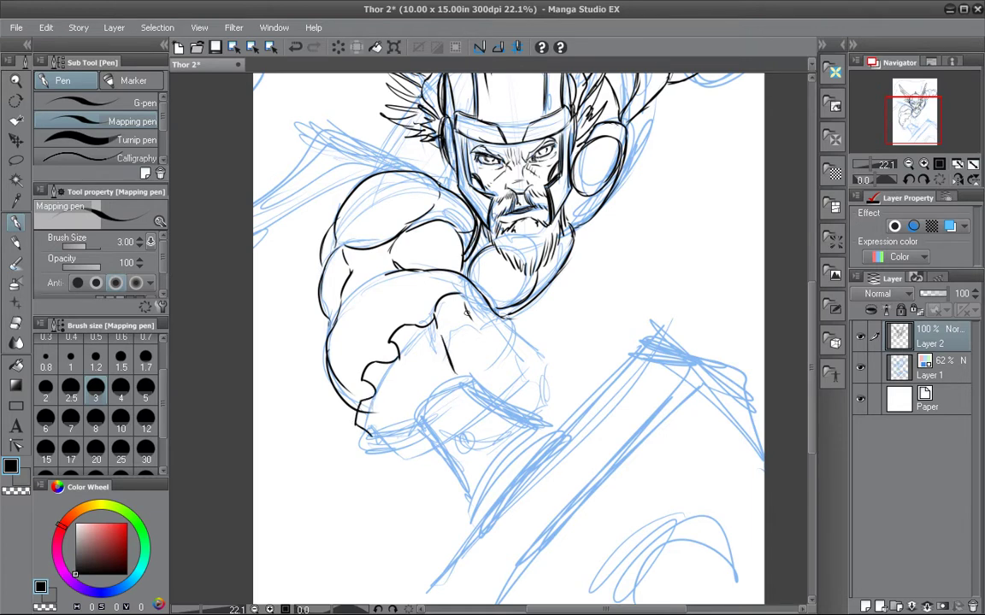
left_click_drag(465, 308, 498, 347)
mouse_move(466, 302)
left_mouse_down()
mouse_move(498, 344)
mouse_move(480, 328)
mouse_move(494, 367)
left_mouse_up()
mouse_move(404, 364)
left_mouse_down()
mouse_move(428, 397)
mouse_move(407, 416)
left_mouse_up()
Ink a cleaner, heavier inner contour around the near forearm behind the fist.
left_click_drag(534, 342, 567, 390)
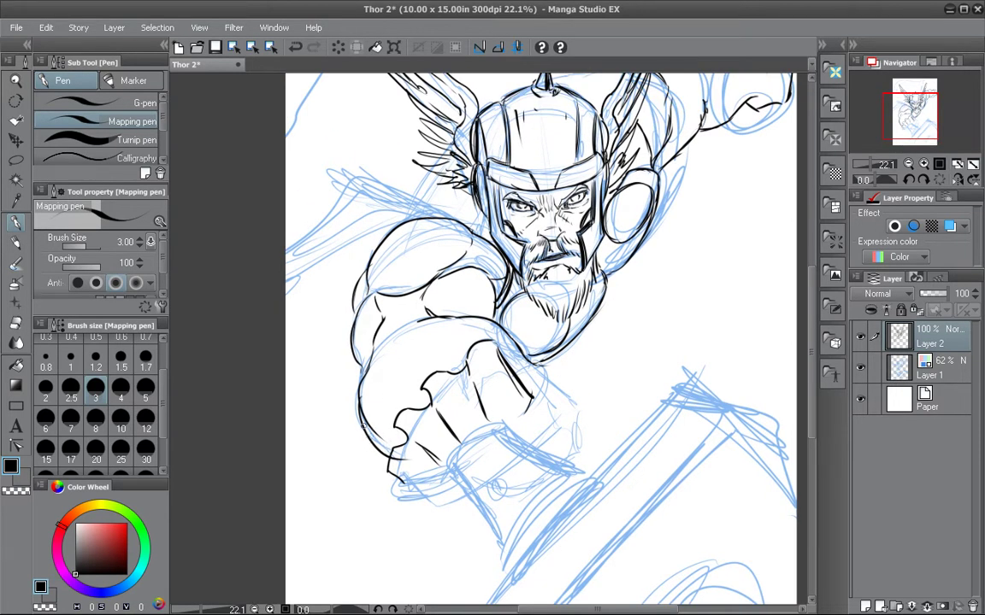
left_click_drag(363, 425, 386, 362)
key("ctrl+z")
mouse_move(424, 333)
left_mouse_down()
mouse_move(371, 378)
mouse_move(373, 430)
left_mouse_up()
left_click_drag(365, 388, 369, 434)
mouse_move(434, 323)
left_mouse_down()
mouse_move(484, 320)
mouse_move(429, 326)
mouse_move(452, 322)
mouse_move(395, 349)
mouse_move(447, 322)
mouse_move(374, 382)
left_mouse_up()
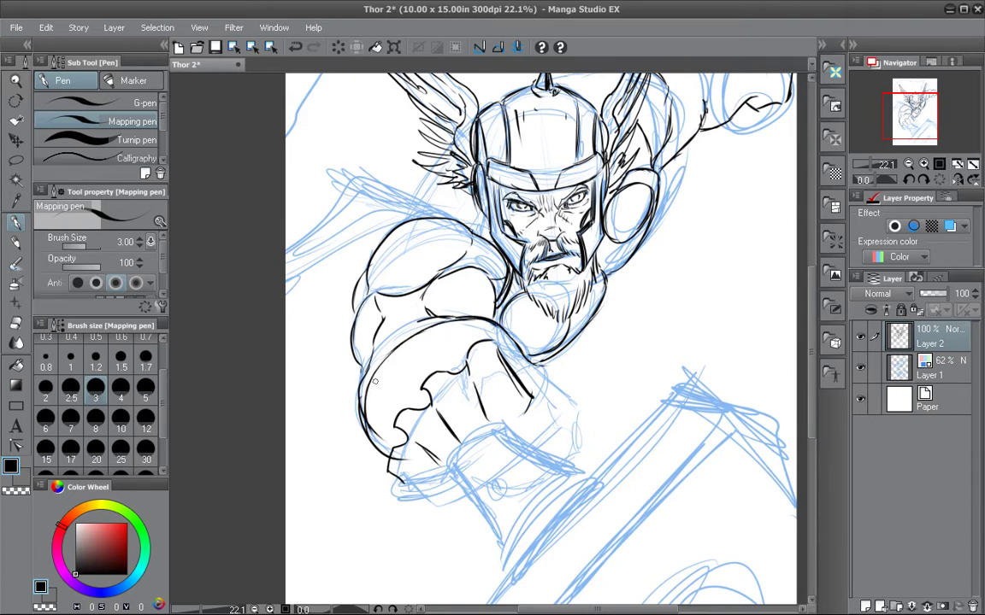
mouse_move(398, 345)
left_mouse_down()
mouse_move(367, 418)
mouse_move(375, 371)
mouse_move(390, 455)
left_mouse_up()
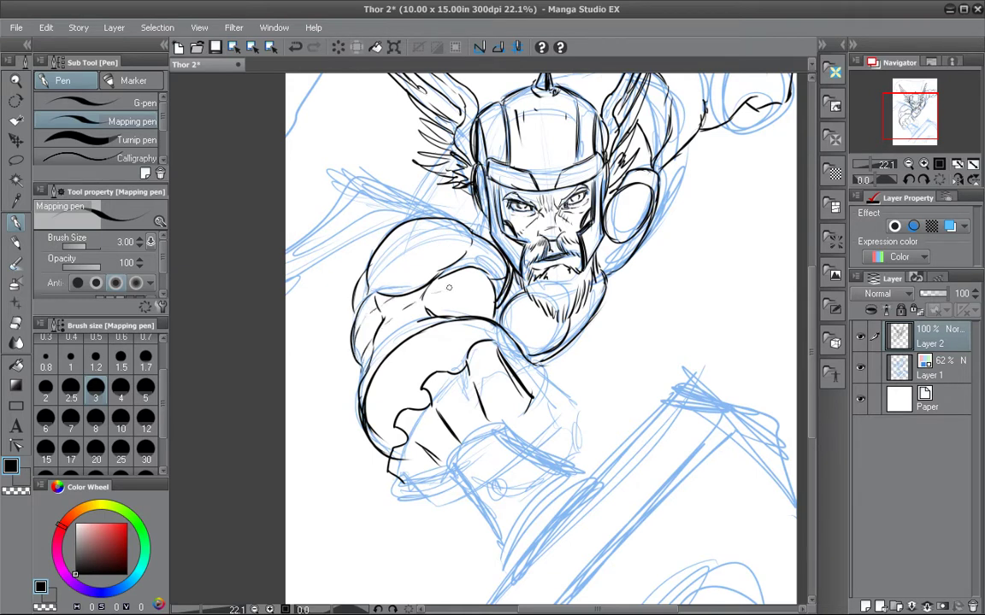
Ink light curved contour lines across the near upper arm and shoulder.
mouse_move(367, 367)
left_mouse_down()
mouse_move(394, 330)
mouse_move(429, 315)
mouse_move(492, 313)
left_mouse_up()
mouse_move(382, 285)
left_mouse_down()
mouse_move(403, 260)
mouse_move(466, 250)
mouse_move(379, 266)
mouse_move(367, 279)
mouse_move(397, 245)
mouse_move(427, 232)
left_mouse_up()
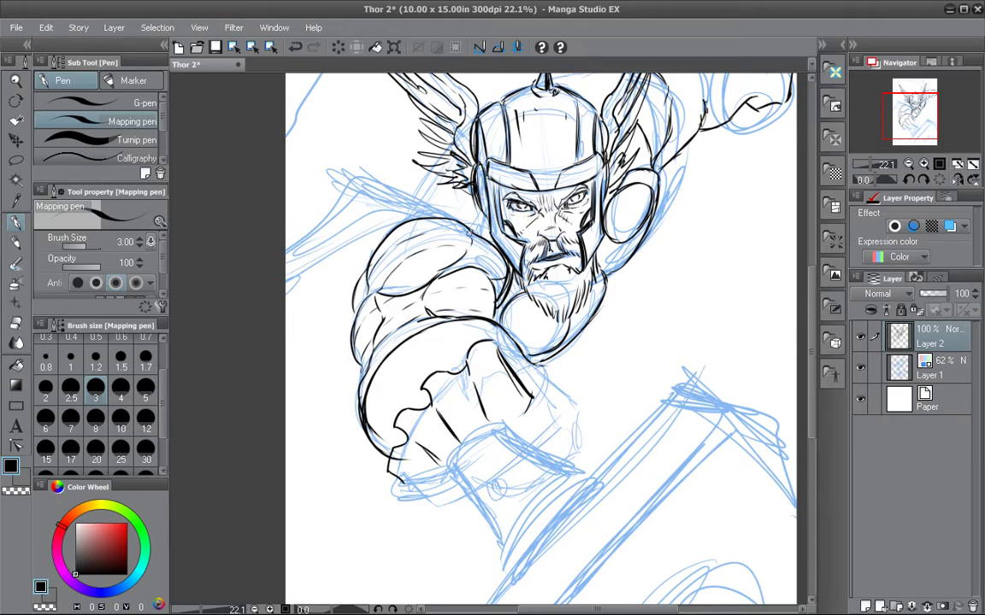
left_click_drag(360, 288, 363, 302)
left_click_drag(463, 258, 505, 275)
Ink crossing curves over the near shoulder and upper arm to form the sleeve's mesh pattern.
left_click_drag(371, 286, 387, 243)
mouse_move(370, 202)
left_mouse_down()
mouse_move(346, 270)
mouse_move(348, 315)
mouse_move(368, 218)
left_mouse_up()
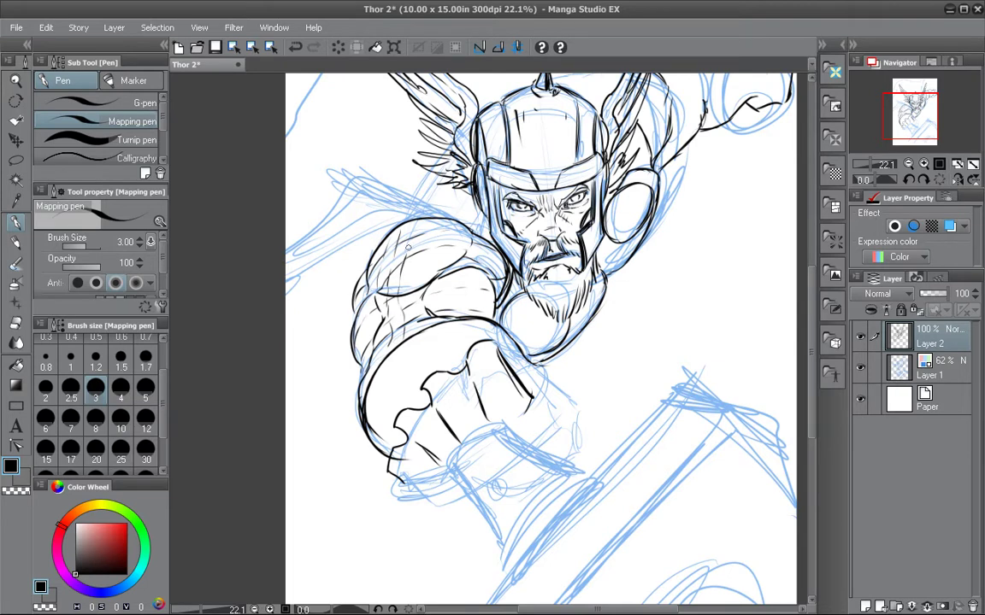
mouse_move(408, 247)
left_mouse_down()
mouse_move(451, 214)
mouse_move(425, 289)
left_mouse_up()
left_click_drag(419, 202, 402, 220)
left_click_drag(407, 217, 394, 285)
mouse_move(410, 244)
left_mouse_down()
mouse_move(402, 286)
mouse_move(428, 284)
left_mouse_up()
left_click_drag(371, 306, 361, 351)
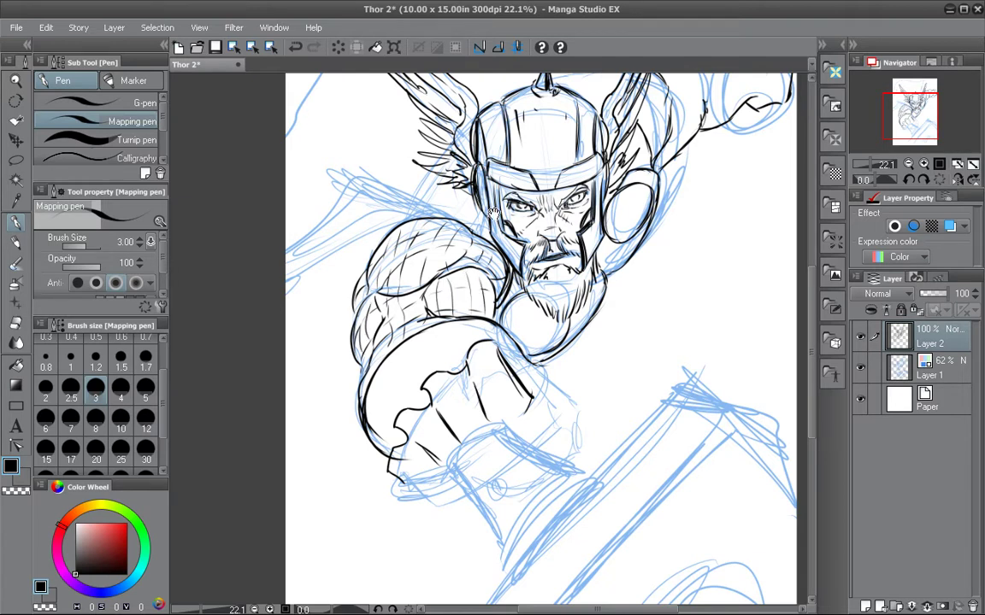
left_click_drag(648, 329, 644, 244)
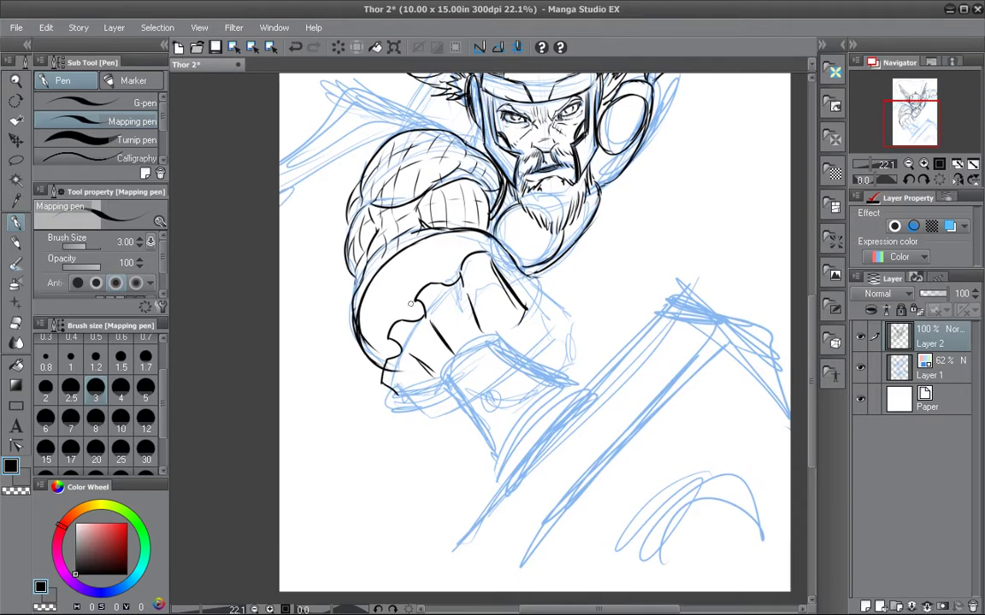
mouse_move(366, 312)
left_mouse_down()
mouse_move(371, 334)
mouse_move(400, 350)
left_mouse_up()
mouse_move(453, 281)
left_mouse_down()
mouse_move(451, 265)
mouse_move(466, 247)
mouse_move(459, 275)
left_mouse_up()
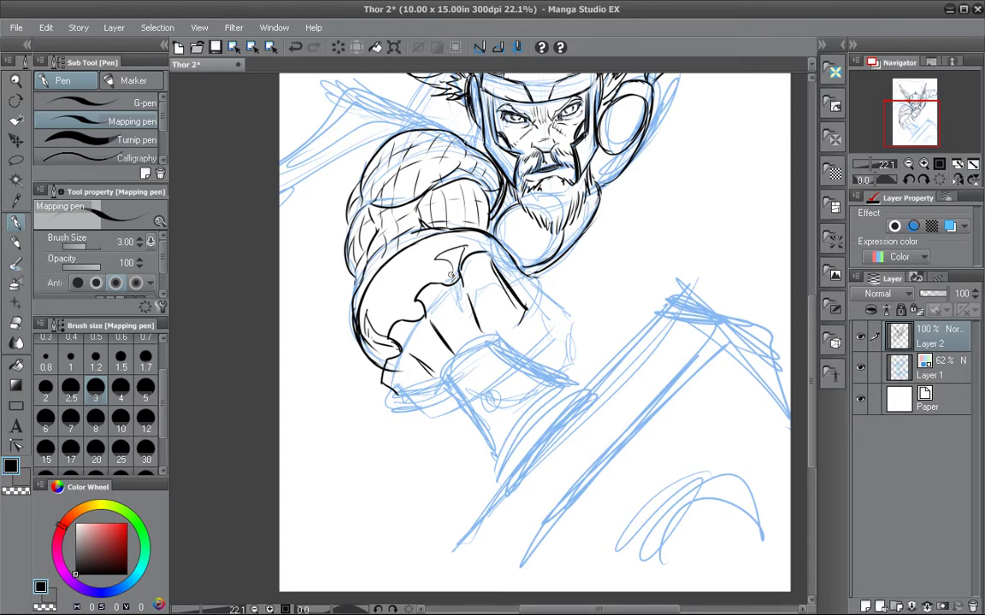
key("ctrl+z")
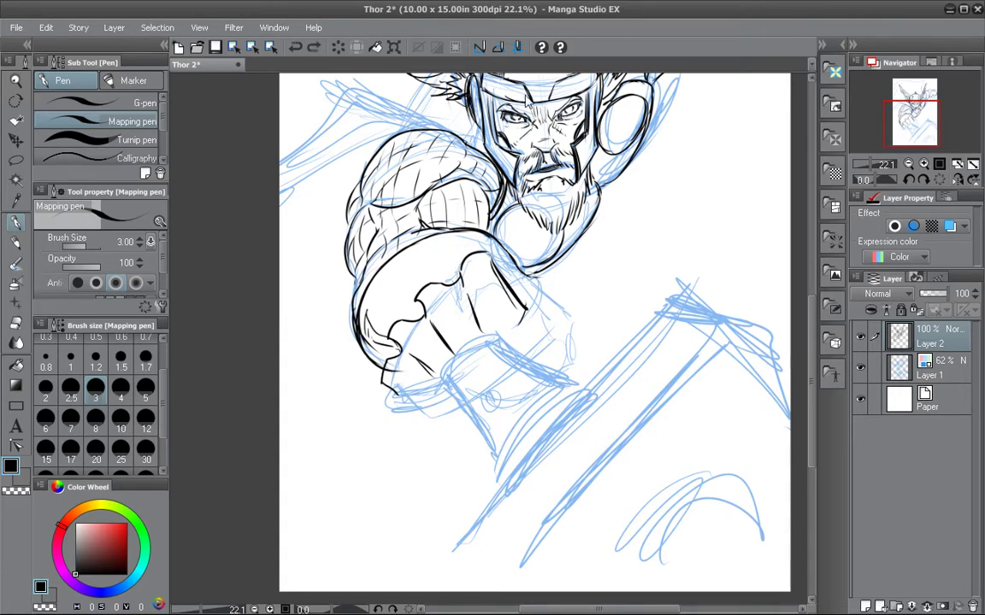
left_click_drag(465, 256, 444, 235)
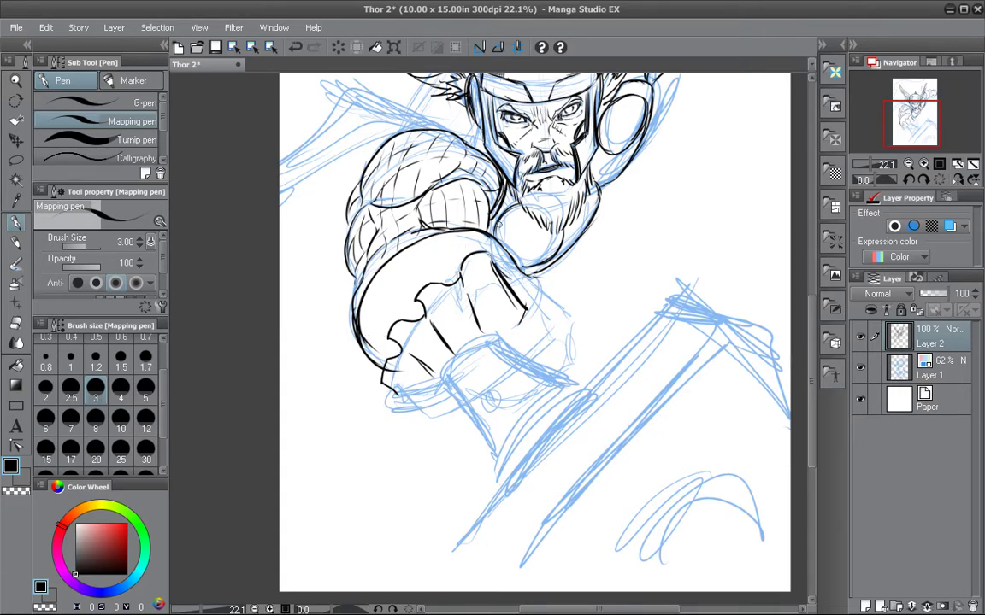
Ink the folded fingertips along the fist's lower edge and the thumb side of the hand.
mouse_move(384, 402)
left_mouse_down()
mouse_move(420, 435)
mouse_move(456, 414)
mouse_move(435, 388)
mouse_move(396, 391)
mouse_move(454, 378)
left_mouse_up()
left_click_drag(394, 401, 453, 387)
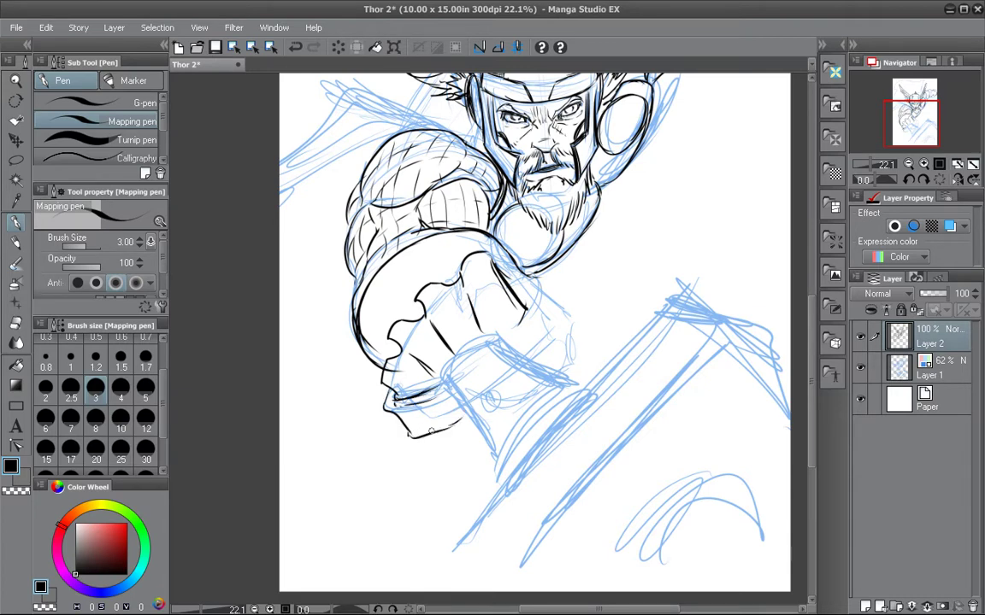
left_click_drag(432, 432, 462, 421)
mouse_move(505, 341)
left_mouse_down()
mouse_move(528, 285)
mouse_move(547, 308)
mouse_move(531, 354)
left_mouse_up()
left_click_drag(526, 288, 523, 321)
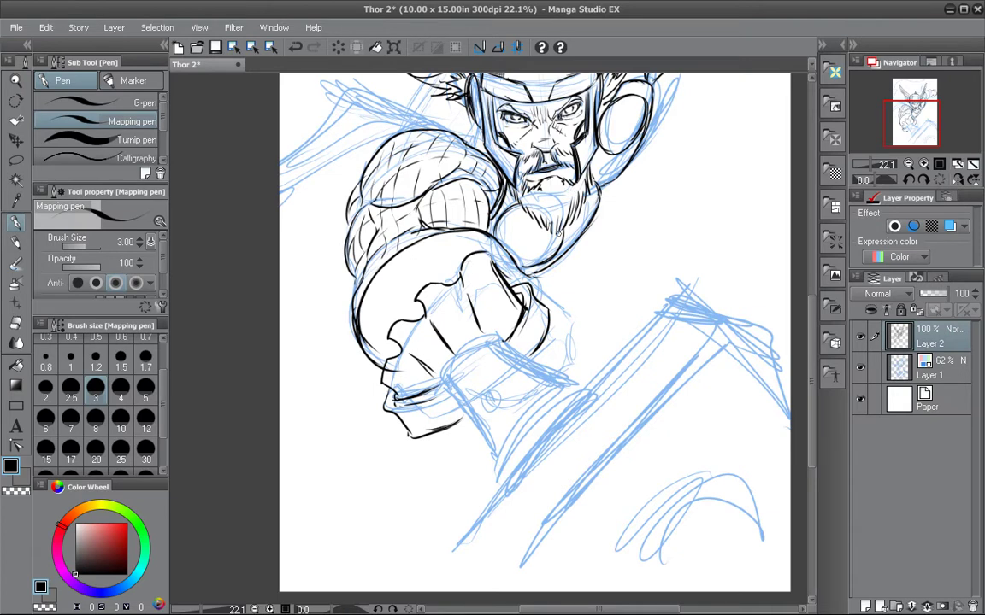
Ink the edges of the flared hammer handle emerging below the fist and its curved rim against the hand.
left_click_drag(604, 346, 598, 280)
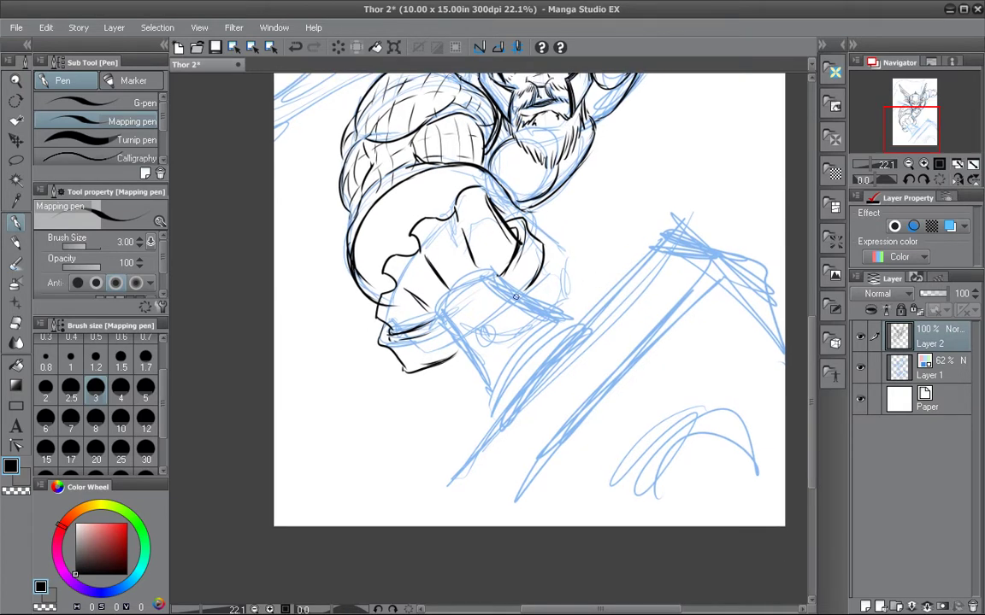
mouse_move(516, 296)
left_mouse_down()
mouse_move(476, 296)
mouse_move(455, 329)
mouse_move(457, 343)
mouse_move(488, 348)
mouse_move(461, 354)
mouse_move(493, 405)
left_mouse_up()
left_click_drag(463, 356, 491, 404)
mouse_move(517, 297)
left_mouse_down()
mouse_move(576, 320)
mouse_move(517, 401)
left_mouse_up()
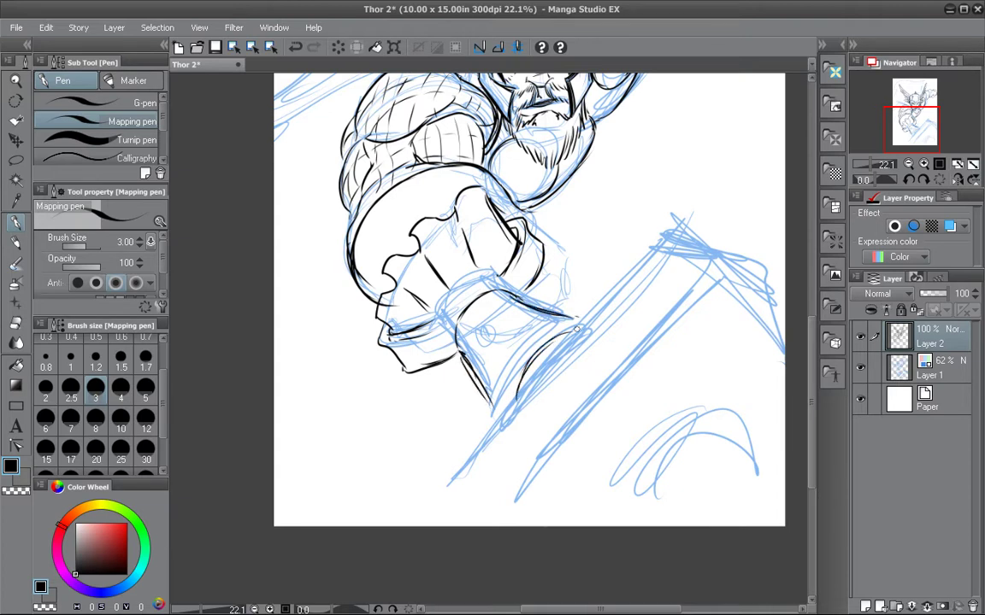
Redo the curve at the handle's wide end and ink curved bands and shading lines along the handle.
mouse_move(520, 296)
left_mouse_down()
mouse_move(459, 336)
mouse_move(460, 362)
left_mouse_up()
left_click_drag(460, 363, 488, 306)
key("ctrl+z")
key("ctrl+z")
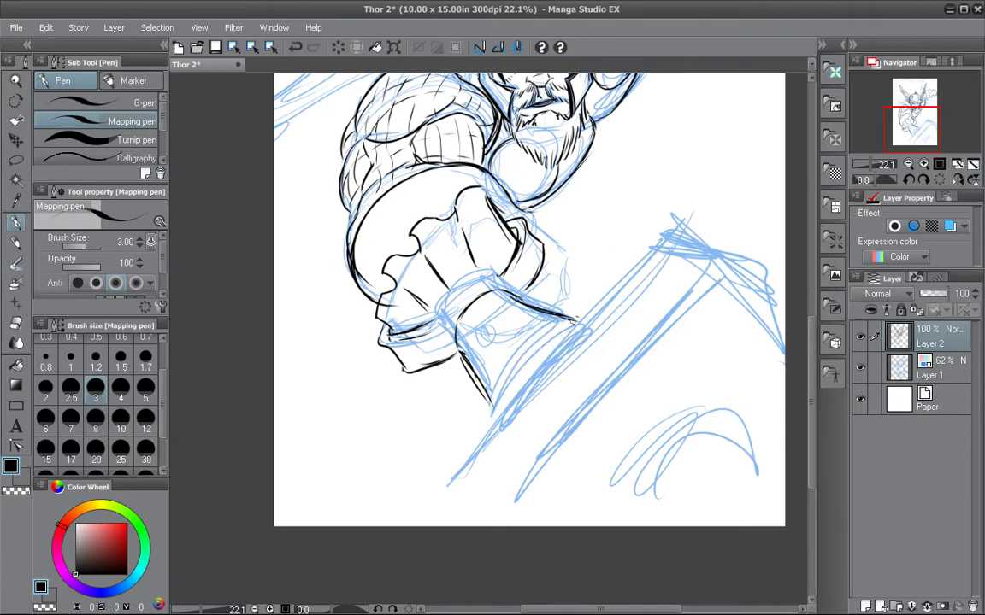
mouse_move(558, 337)
left_mouse_down()
mouse_move(500, 425)
mouse_move(511, 390)
mouse_move(565, 335)
mouse_move(585, 331)
mouse_move(517, 326)
mouse_move(485, 374)
mouse_move(489, 390)
left_mouse_up()
mouse_move(485, 363)
left_mouse_down()
mouse_move(494, 325)
mouse_move(519, 293)
mouse_move(467, 363)
mouse_move(514, 292)
mouse_move(455, 352)
mouse_move(514, 290)
left_mouse_up()
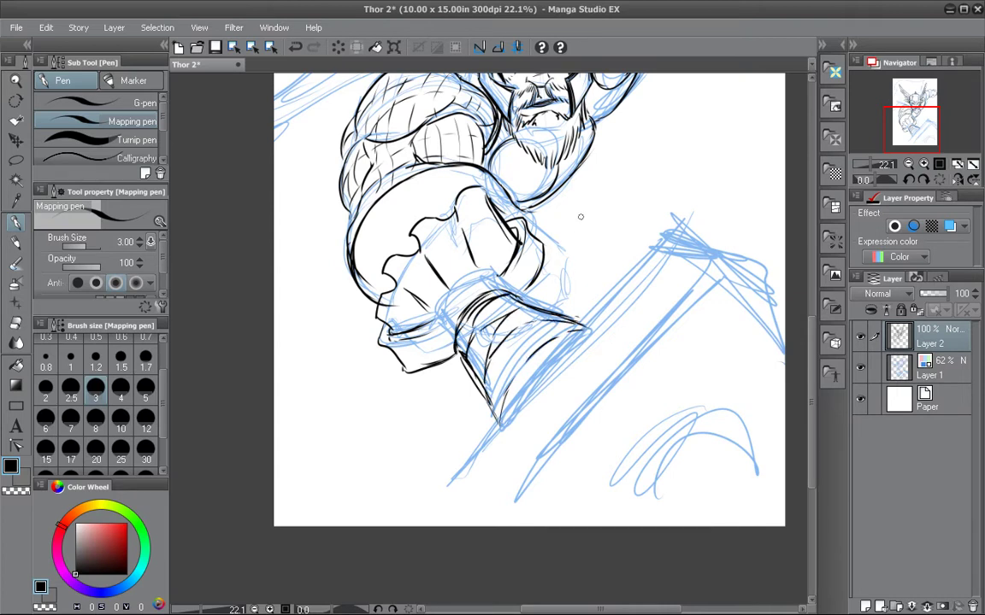
Ink the hammer head's long parallel edges, its upper end and corner, and its lower end at the page edge.
mouse_move(582, 327)
left_mouse_down()
mouse_move(516, 373)
mouse_move(499, 415)
mouse_move(586, 324)
left_mouse_up()
left_click_drag(515, 305, 454, 372)
left_click_drag(673, 282, 612, 221)
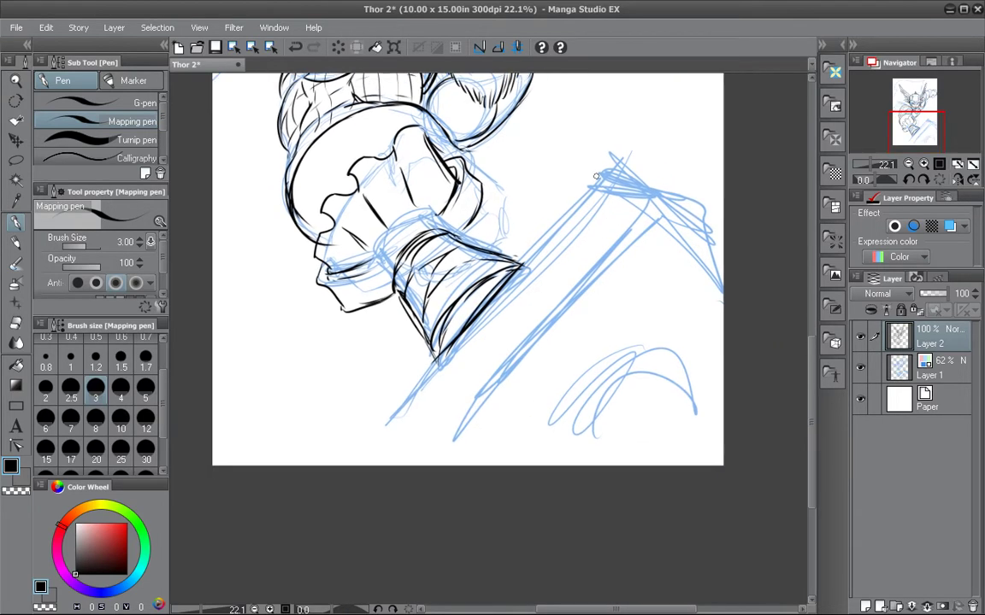
left_click_drag(426, 367, 362, 436)
mouse_move(373, 426)
left_mouse_down()
mouse_move(445, 350)
mouse_move(422, 377)
left_mouse_up()
mouse_move(523, 264)
left_mouse_down()
mouse_move(610, 175)
mouse_move(675, 181)
left_mouse_up()
mouse_move(609, 176)
left_mouse_down()
mouse_move(722, 198)
mouse_move(622, 288)
mouse_move(498, 432)
left_mouse_up()
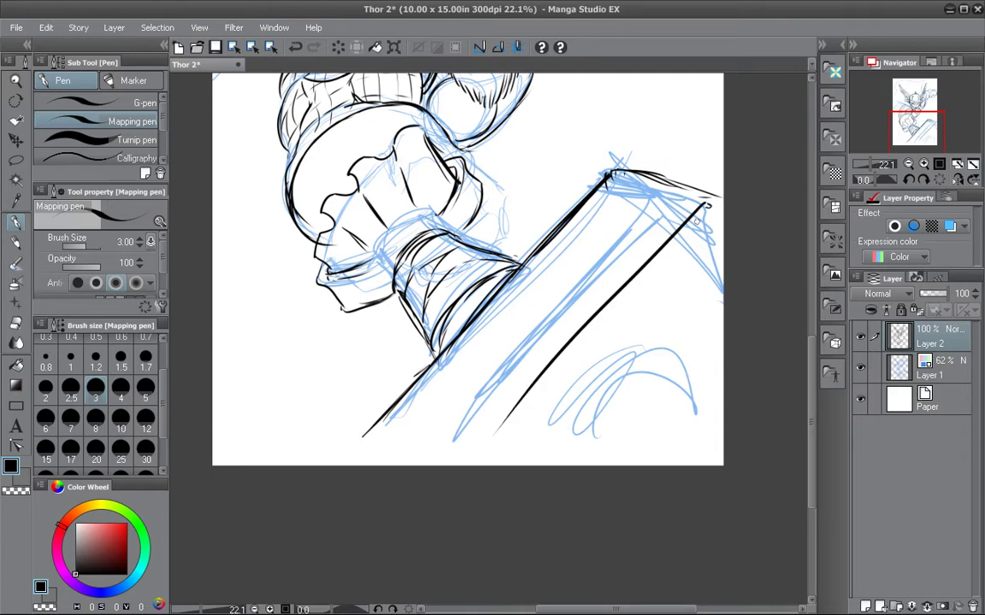
left_click_drag(706, 210, 459, 468)
left_click_drag(502, 419, 452, 472)
left_click_drag(361, 441, 363, 467)
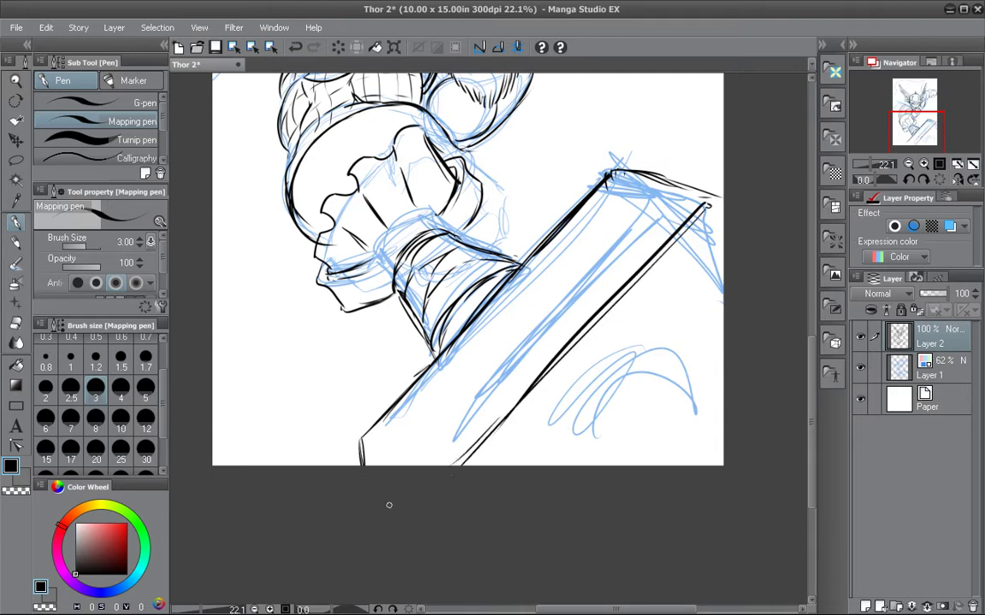
mouse_move(707, 204)
left_mouse_down()
mouse_move(740, 237)
mouse_move(725, 220)
left_mouse_up()
Ink a round boss with an inner curve on the hammer head's face over the sketched loops.
left_click_drag(664, 353, 586, 423)
mouse_move(596, 402)
left_mouse_down()
mouse_move(623, 370)
mouse_move(696, 388)
mouse_move(643, 457)
left_mouse_up()
left_click_drag(684, 373, 611, 440)
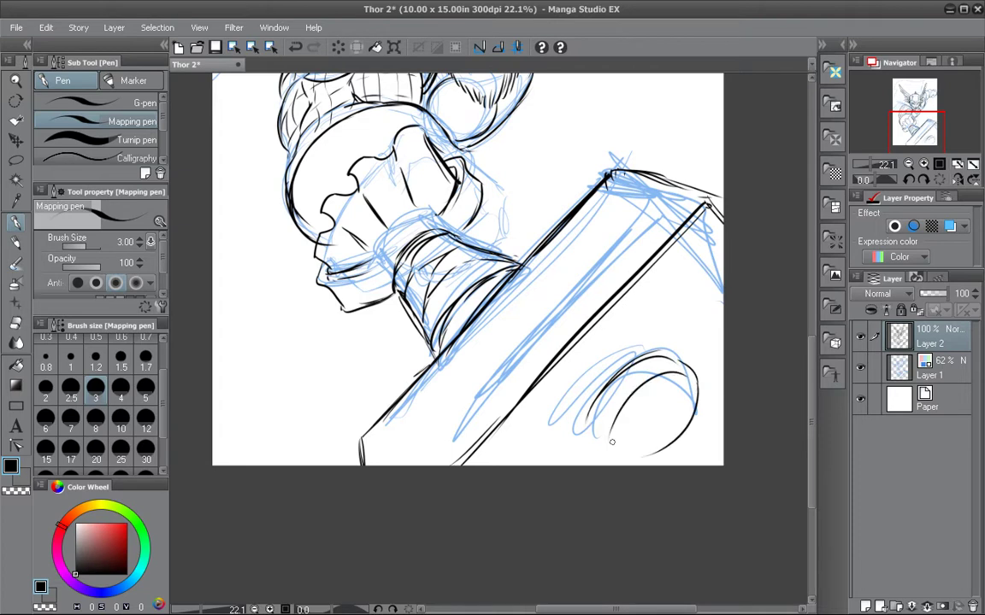
mouse_move(628, 400)
left_mouse_down()
mouse_move(684, 374)
mouse_move(696, 405)
mouse_move(599, 443)
mouse_move(669, 446)
mouse_move(690, 392)
left_mouse_up()
Shade the strips on both sides of the round boss with dense hatching and fill the page corner beyond it black.
left_click_drag(587, 442, 559, 468)
mouse_move(585, 449)
left_mouse_down()
mouse_move(565, 467)
mouse_move(567, 479)
mouse_move(603, 473)
left_mouse_up()
mouse_move(669, 352)
left_mouse_down()
mouse_move(736, 271)
mouse_move(700, 353)
left_mouse_up()
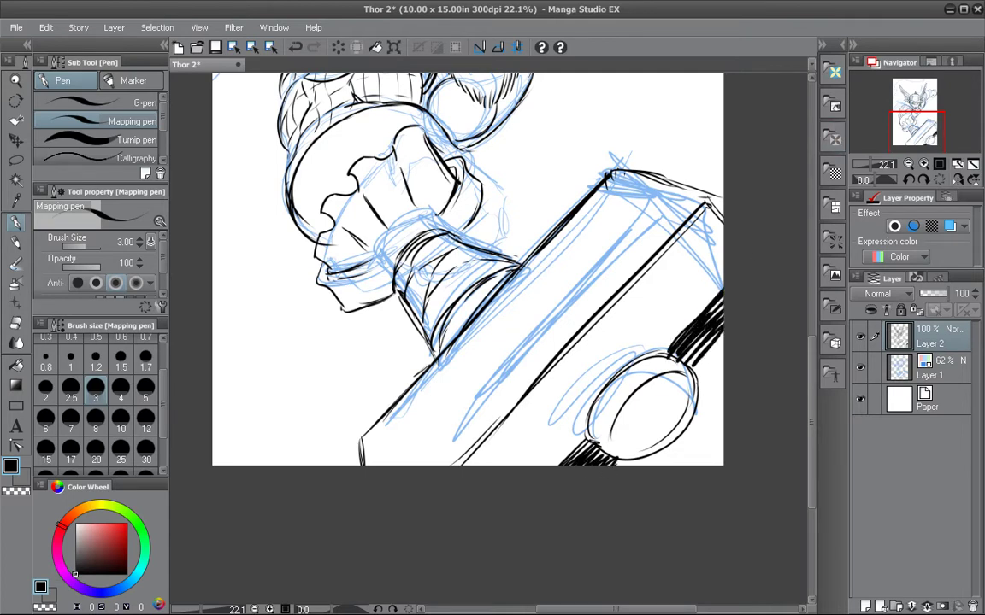
left_click(15, 365)
left_click(700, 460)
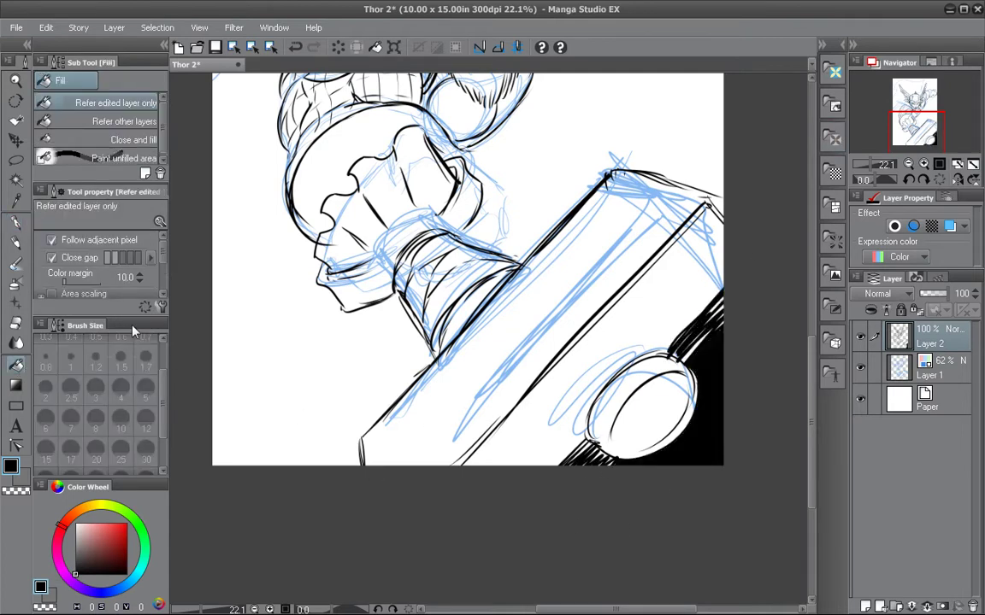
Ink short shading ticks with the Mapping pen above the hammer's black area and beneath its upper corner.
left_click(15, 221)
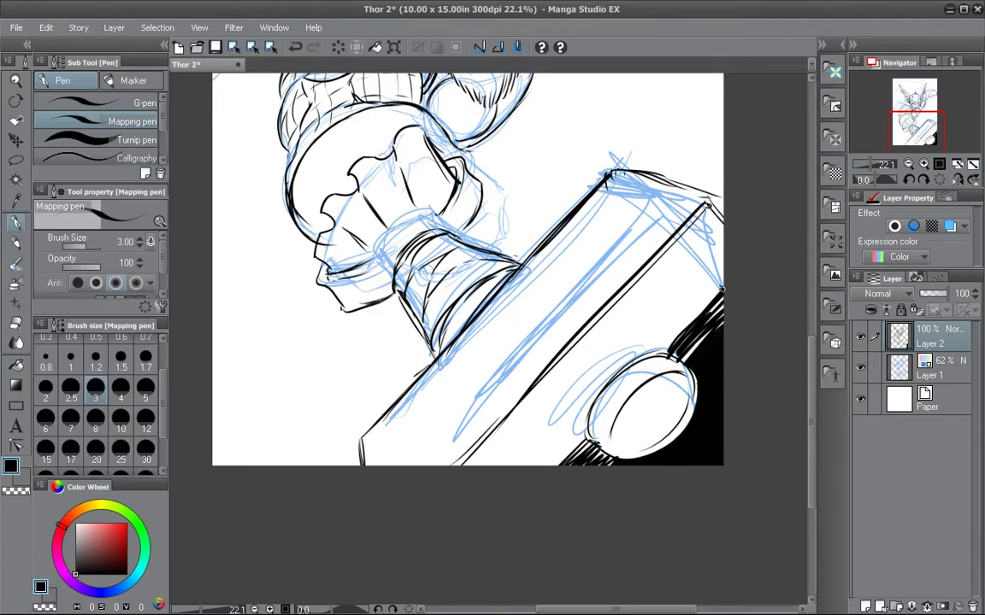
mouse_move(701, 275)
left_mouse_down()
mouse_move(721, 291)
mouse_move(703, 304)
mouse_move(694, 296)
left_mouse_up()
left_click_drag(689, 285, 673, 319)
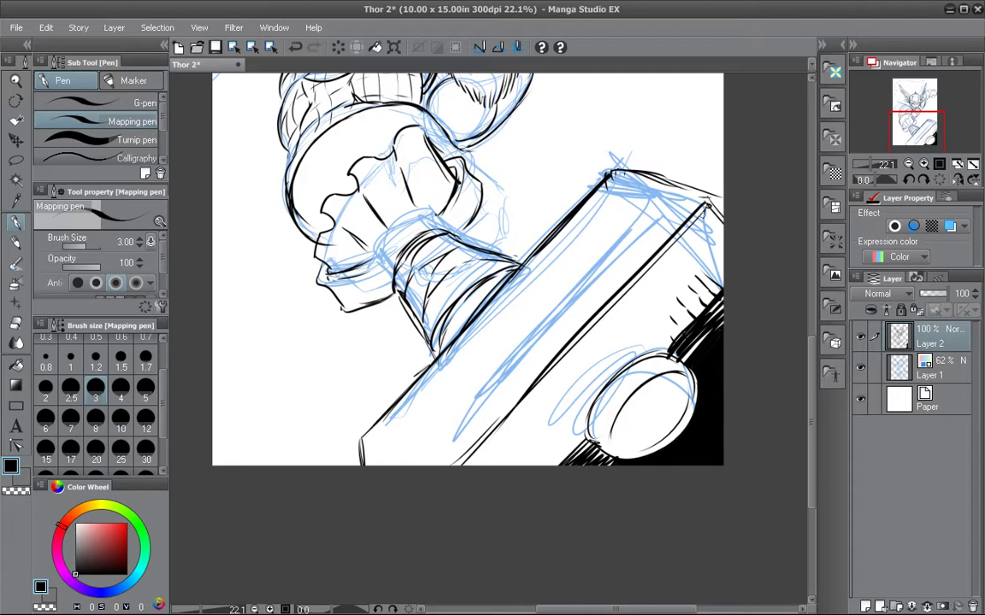
left_click_drag(704, 214, 696, 245)
left_click_drag(709, 209, 709, 232)
Crosshatch the hammer head's lower end with long and short strokes and reinforce its upper end.
mouse_move(363, 439)
left_mouse_down()
mouse_move(453, 352)
mouse_move(459, 359)
left_mouse_up()
left_click_drag(375, 462, 442, 394)
left_click_drag(391, 463, 433, 418)
mouse_move(414, 465)
left_mouse_down()
mouse_move(441, 440)
mouse_move(437, 457)
left_mouse_up()
left_click_drag(367, 440, 372, 469)
left_click_drag(378, 439, 385, 469)
mouse_move(385, 427)
left_mouse_down()
mouse_move(393, 462)
mouse_move(410, 469)
left_mouse_up()
left_click_drag(678, 188, 617, 174)
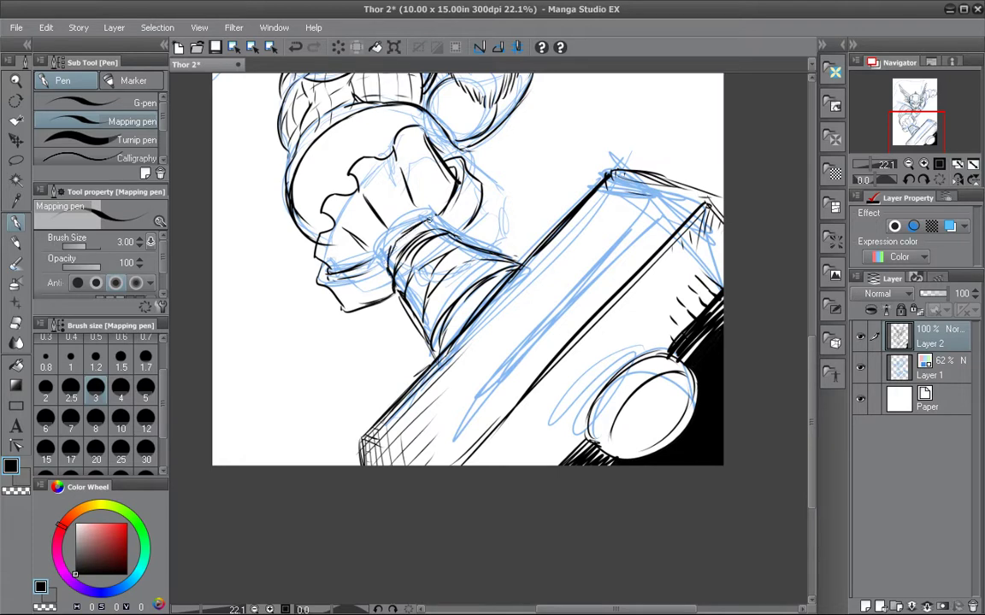
Darken the handle where it meets the hand, hatch the folded fingertips and thumb, and ink the edge behind the thumb.
left_click_drag(380, 229, 435, 221)
left_click_drag(387, 275, 358, 287)
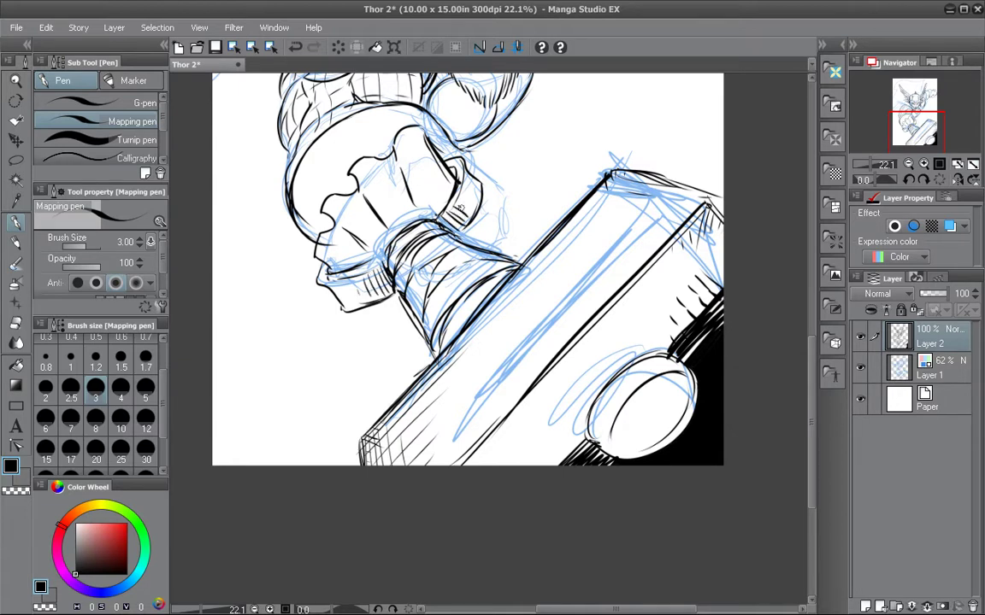
left_click_drag(458, 210, 475, 241)
left_click_drag(479, 214, 488, 182)
left_click_drag(493, 202, 472, 252)
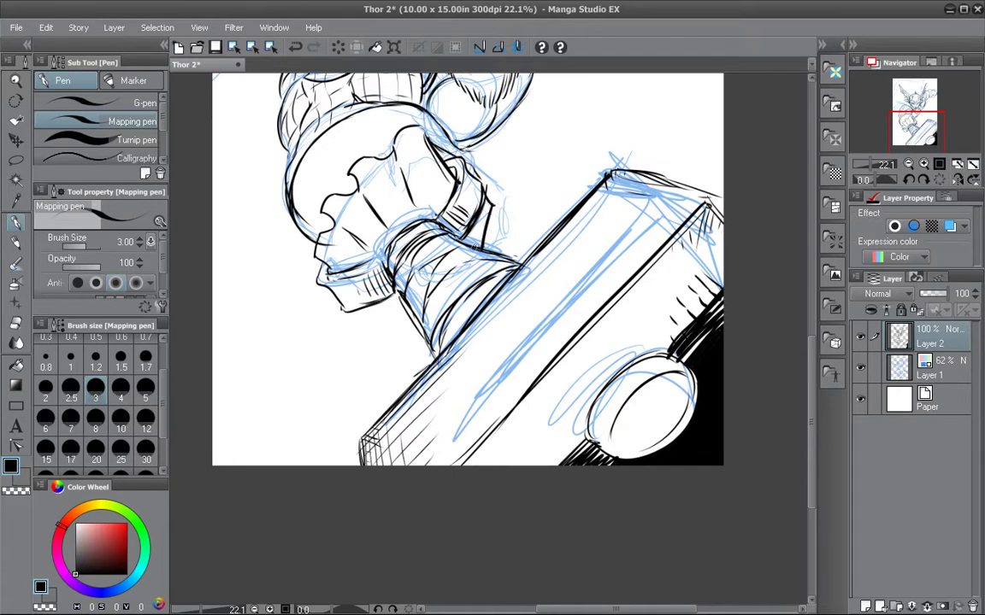
Ink the flowing cape folds behind the near shoulder and the cape's wavy edge beside the far helmet wing.
mouse_move(592, 107)
left_mouse_down()
mouse_move(586, 332)
mouse_move(593, 407)
mouse_move(615, 447)
left_mouse_up()
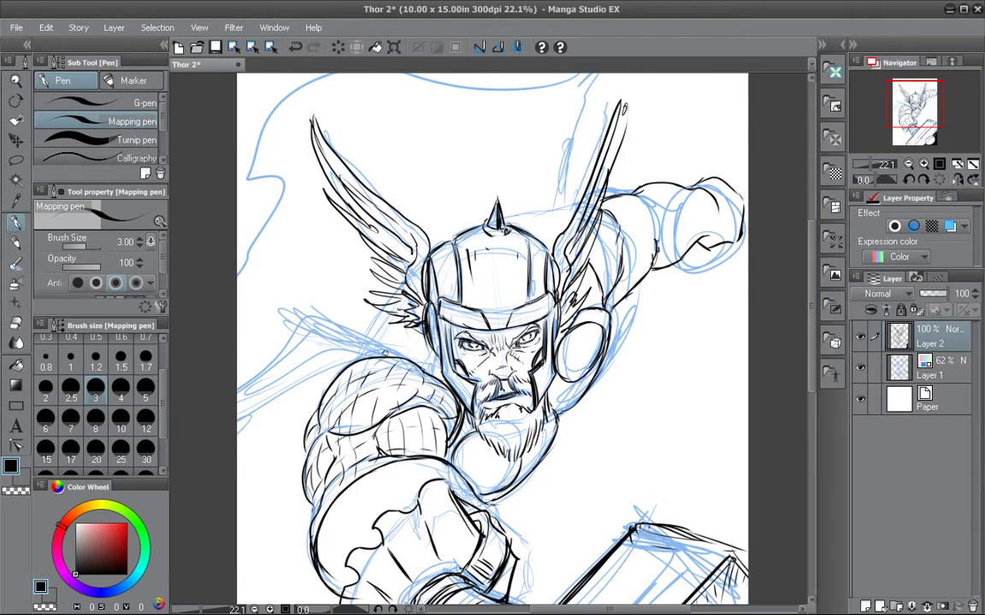
mouse_move(383, 353)
left_mouse_down()
mouse_move(287, 330)
mouse_move(239, 381)
left_mouse_up()
key("ctrl+z")
mouse_move(400, 359)
left_mouse_down()
mouse_move(340, 350)
mouse_move(239, 377)
mouse_move(320, 365)
mouse_move(196, 441)
left_mouse_up()
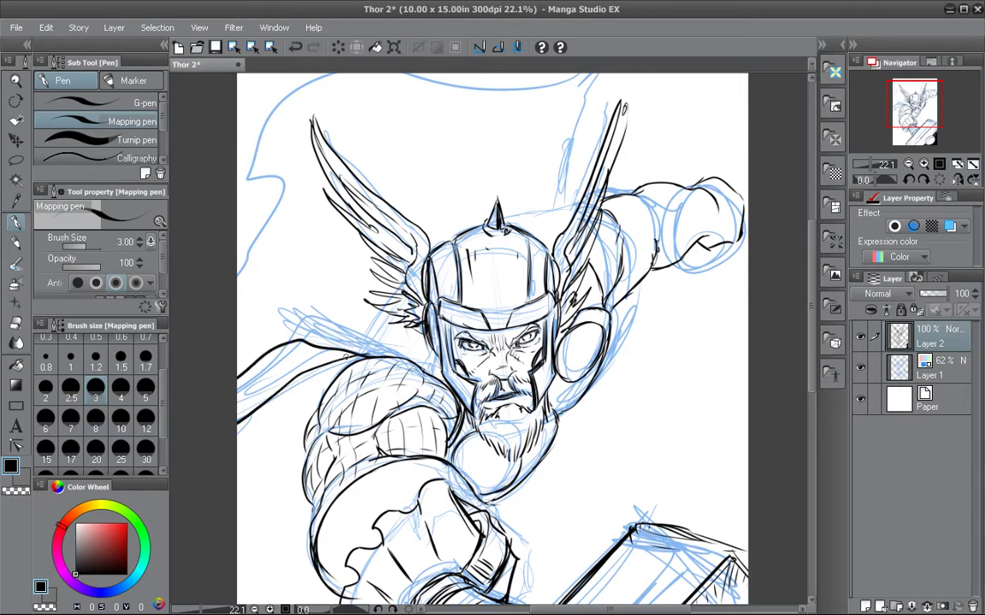
left_click_drag(358, 353, 174, 419)
mouse_move(401, 332)
left_mouse_down()
mouse_move(335, 291)
mouse_move(243, 272)
left_mouse_up()
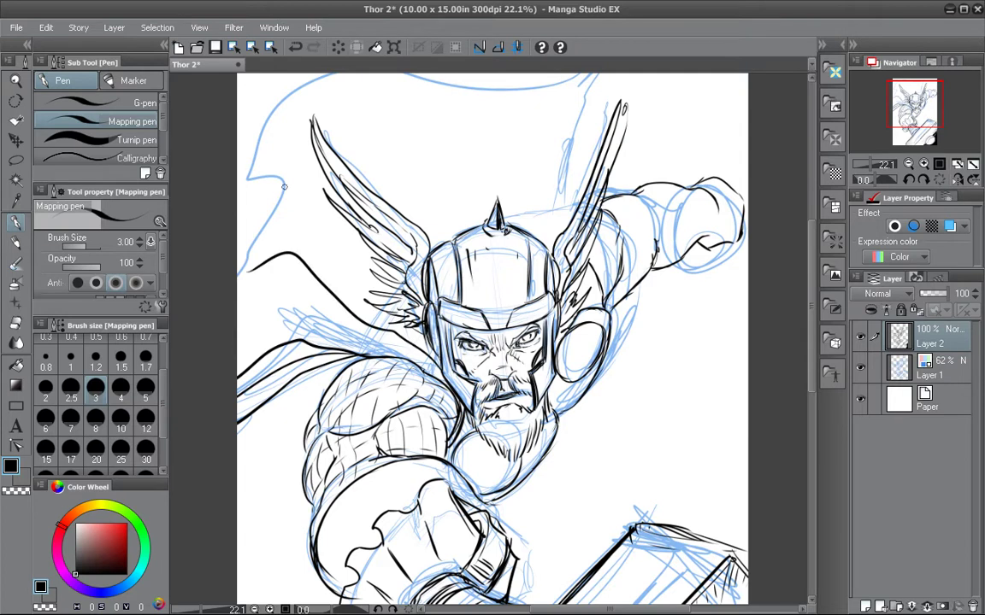
scroll(453, 174, "up", 3)
left_click_drag(559, 257, 591, 179)
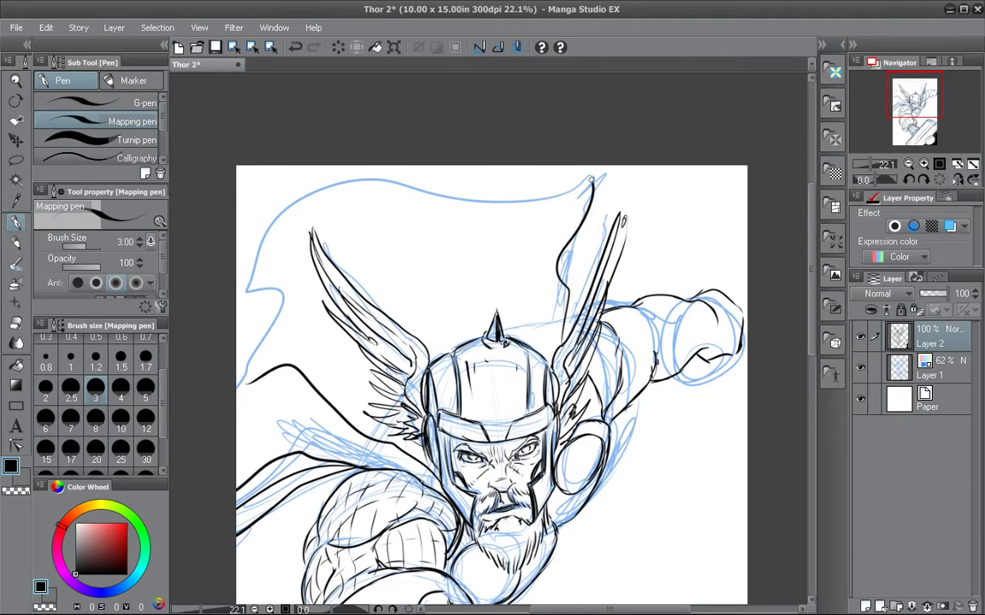
mouse_move(552, 340)
left_mouse_down()
mouse_move(512, 252)
mouse_move(458, 179)
left_mouse_up()
mouse_move(457, 335)
left_mouse_down()
mouse_move(428, 286)
mouse_move(319, 180)
mouse_move(244, 224)
mouse_move(239, 401)
left_mouse_up()
key("ctrl+z")
mouse_move(235, 316)
left_mouse_down()
mouse_move(282, 195)
mouse_move(317, 181)
mouse_move(586, 174)
left_mouse_up()
key("ctrl+z")
key("ctrl+z")
key("ctrl+z")
key("ctrl+z")
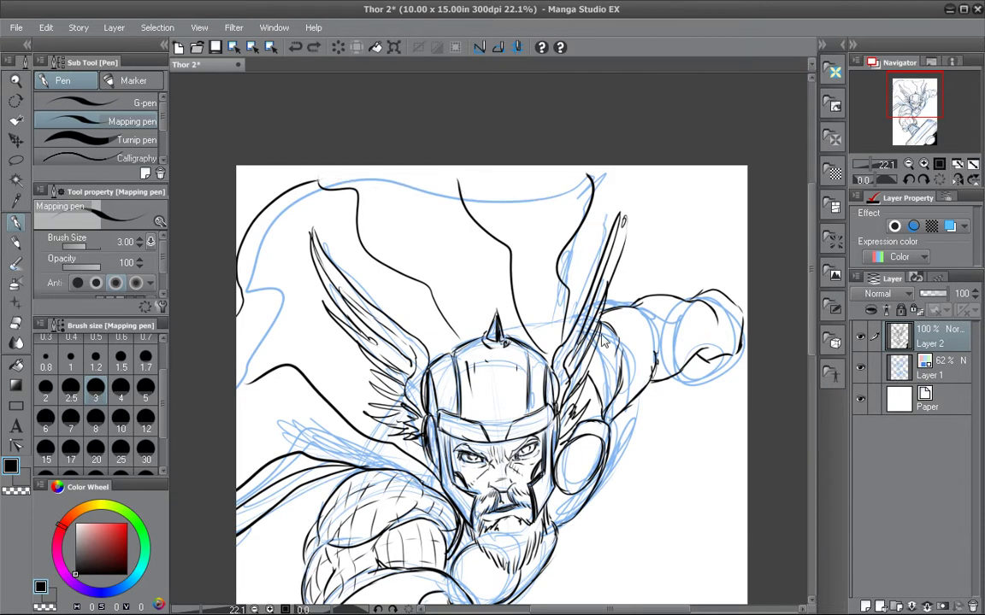
Ink the cape's sweeping upper outline, redo its curled outer end, and add a fold line above the helmet.
left_click_drag(629, 375, 641, 376)
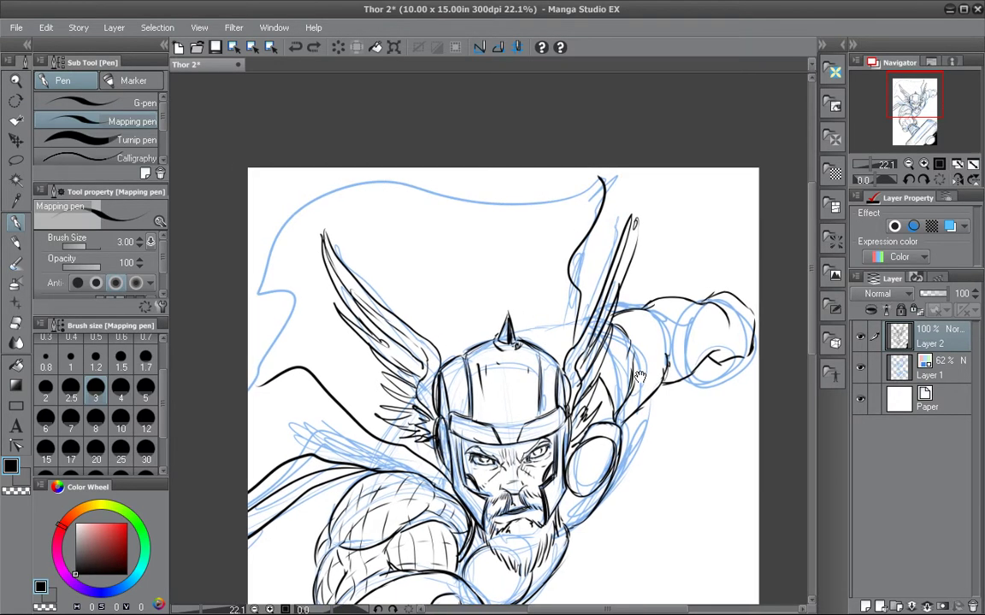
mouse_move(598, 178)
left_mouse_down()
mouse_move(364, 183)
mouse_move(251, 279)
mouse_move(285, 302)
left_mouse_up()
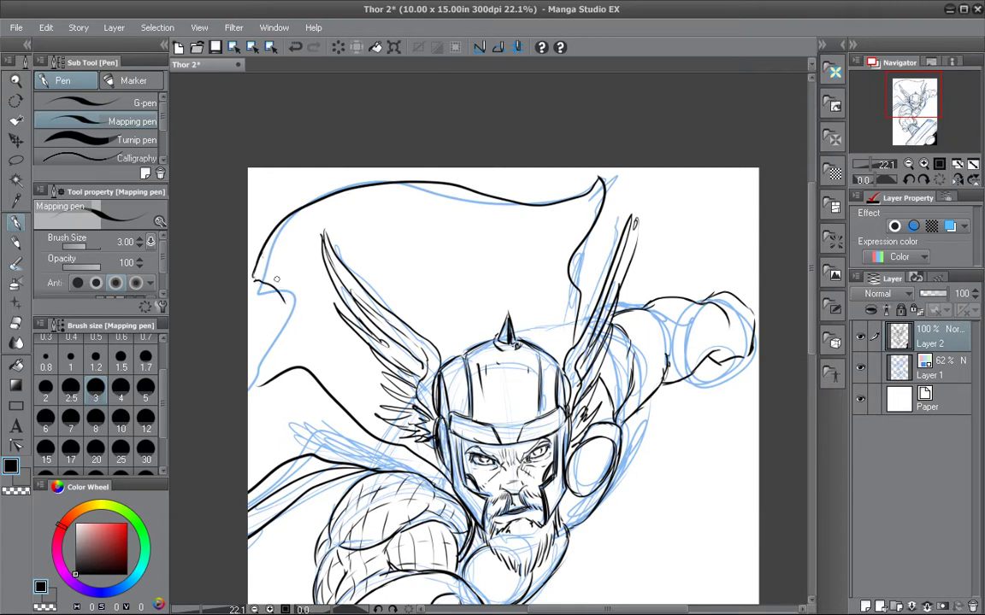
key("ctrl+z")
key("ctrl+z")
mouse_move(256, 267)
left_mouse_down()
mouse_move(291, 311)
mouse_move(228, 378)
left_mouse_up()
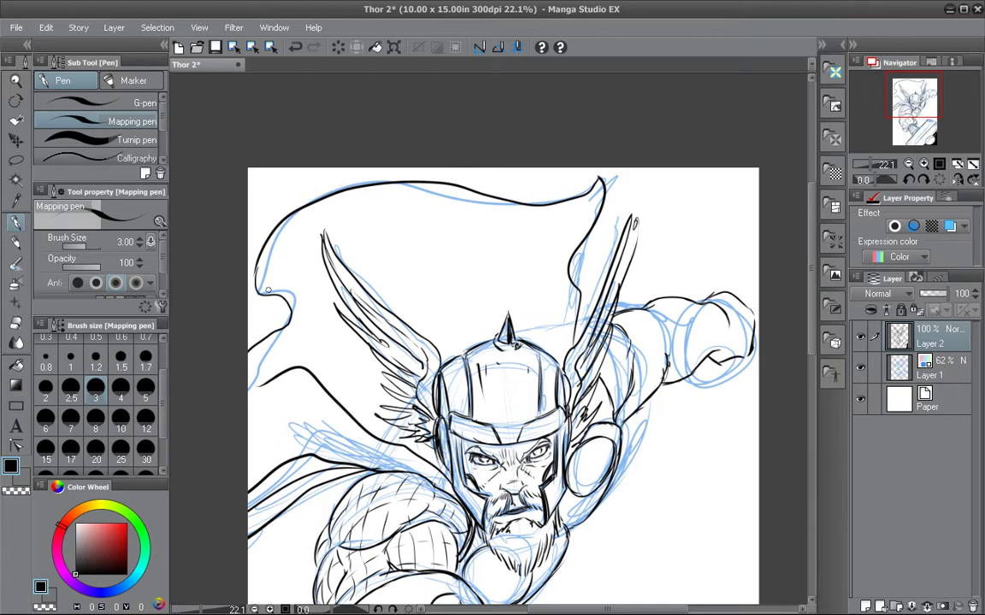
left_click_drag(641, 458, 630, 423)
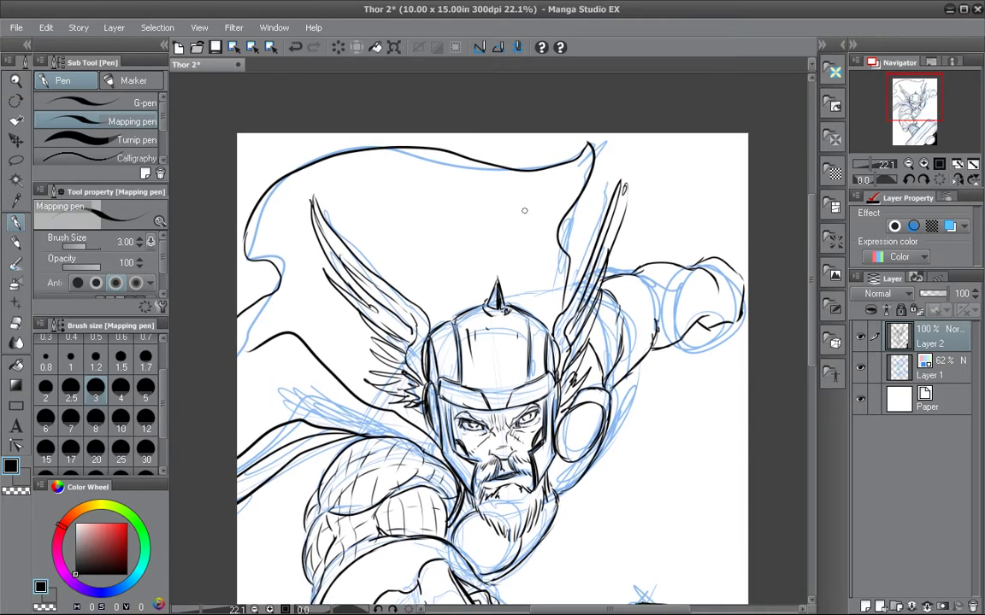
left_click_drag(552, 332, 533, 232)
Ink curved bands around the raised far forearm and wrist, and refine the lines of its fist.
left_click_drag(604, 471, 585, 340)
scroll(585, 340, "down", 2)
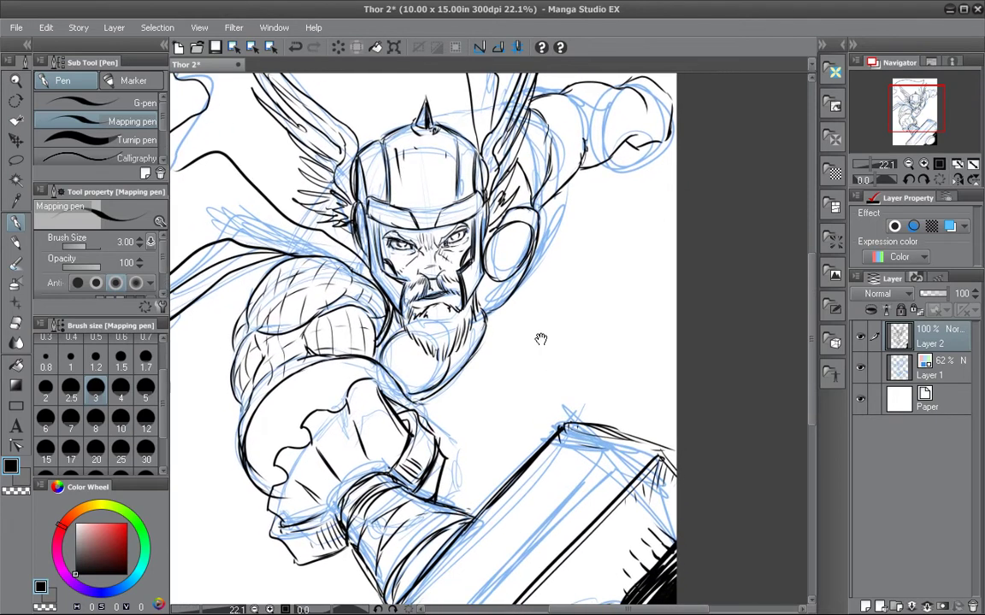
scroll(538, 336, "down", 1)
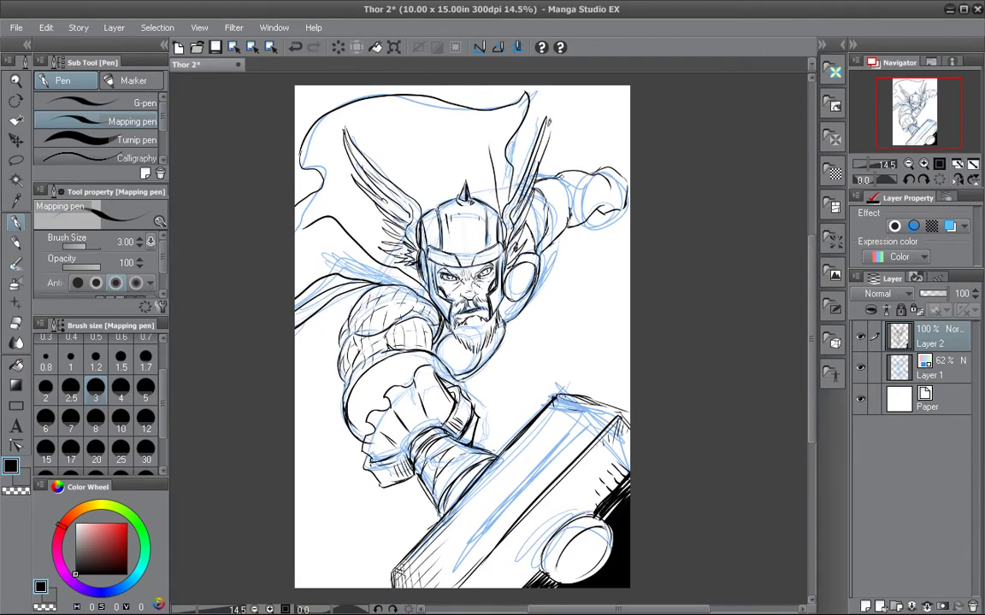
left_click_drag(585, 194, 579, 219)
mouse_move(598, 175)
left_mouse_down()
mouse_move(614, 194)
mouse_move(609, 209)
mouse_move(613, 193)
mouse_move(586, 217)
mouse_move(606, 203)
left_mouse_up()
key("ctrl+z")
key("ctrl+z")
key("ctrl+z")
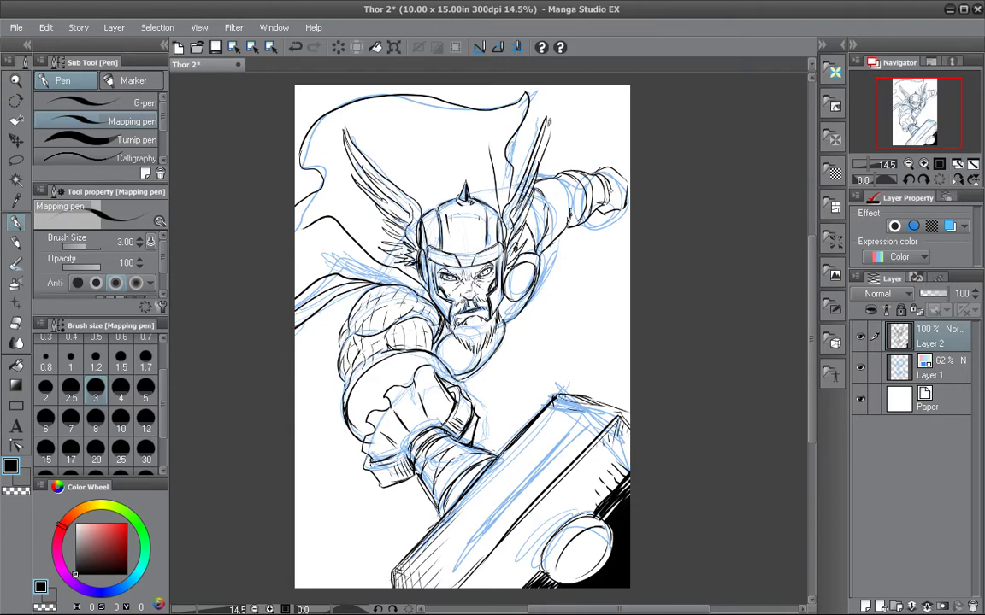
key("ctrl+z")
mouse_move(601, 178)
left_mouse_down()
mouse_move(607, 202)
mouse_move(612, 191)
left_mouse_up()
mouse_move(542, 183)
left_mouse_down()
mouse_move(566, 173)
mouse_move(561, 193)
mouse_move(628, 196)
left_mouse_up()
key("ctrl+z")
key("ctrl+z")
key("ctrl+z")
Ink small highlight shapes and detail lines on the back of the near glove.
left_click_drag(566, 165, 598, 92)
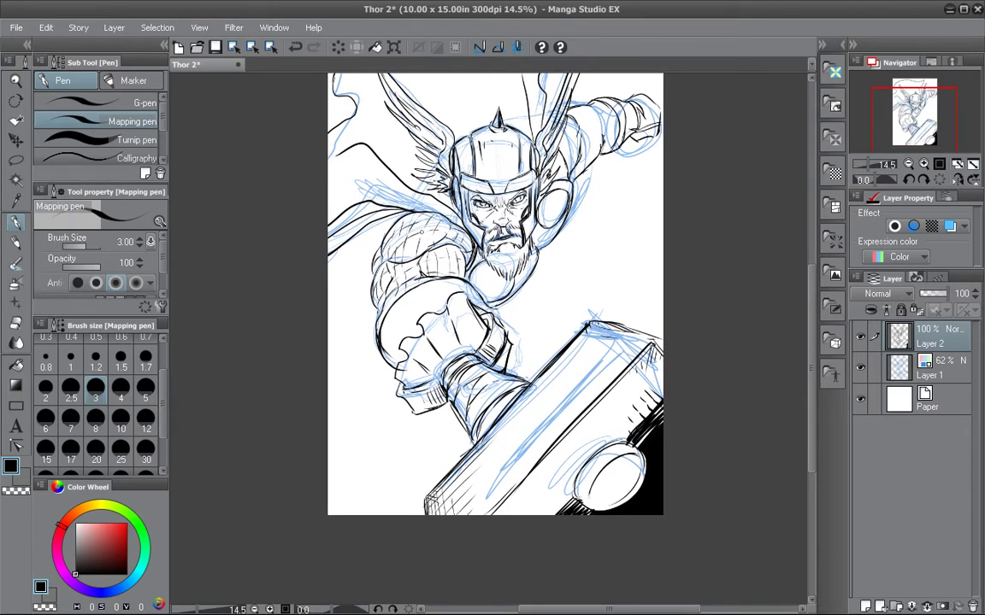
left_click_drag(382, 323, 396, 340)
left_click_drag(432, 284, 435, 305)
left_click_drag(433, 267, 438, 280)
left_click(17, 364)
left_click(378, 290)
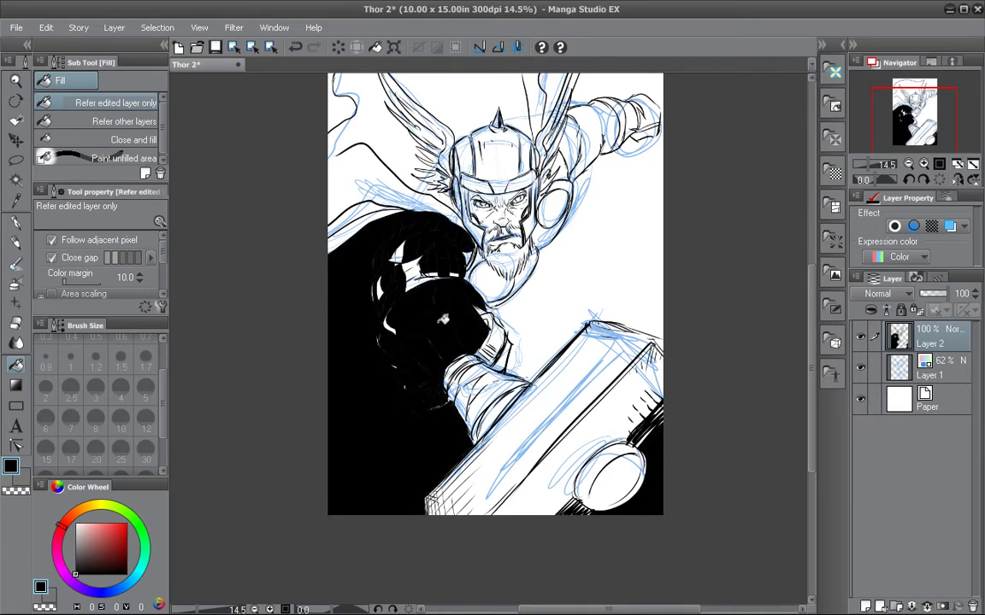
key("ctrl+z")
left_click(17, 221)
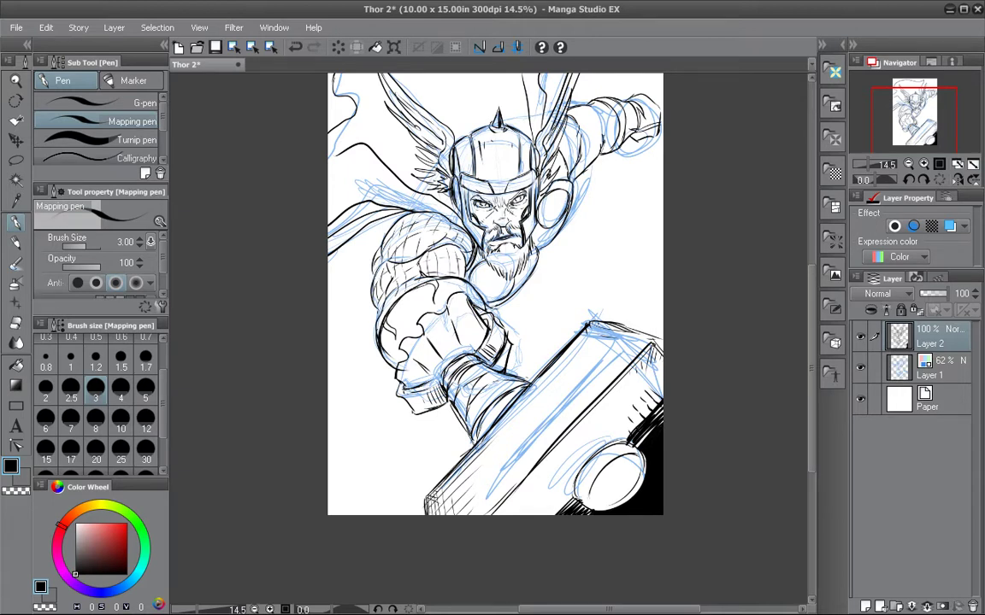
left_click(16, 365)
left_click(379, 300)
key("ctrl+z")
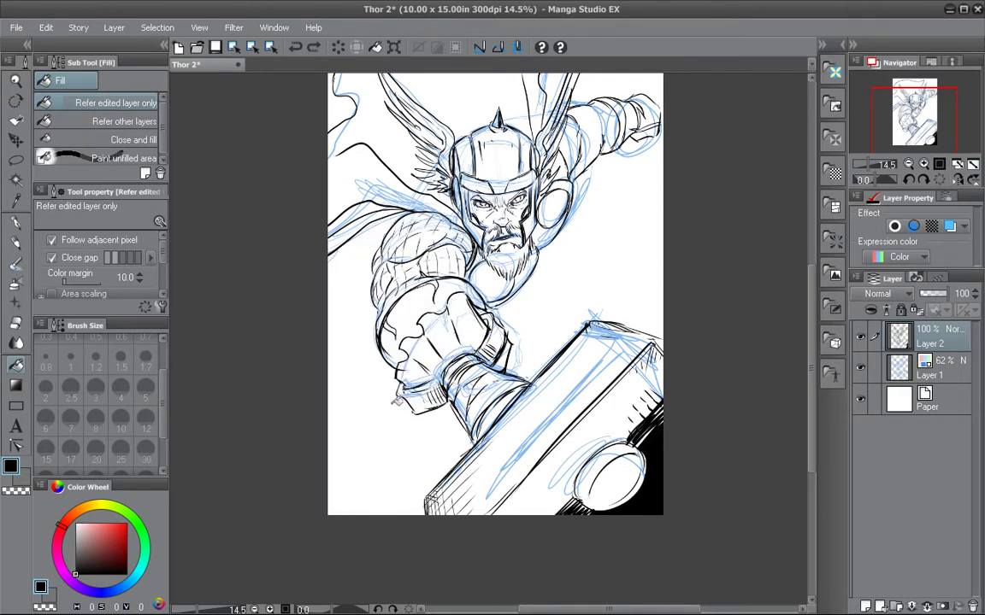
Hide the blue sketch on Layer 1 and close the gaps in the near glove's outline with the Mapping pen.
left_click(860, 367)
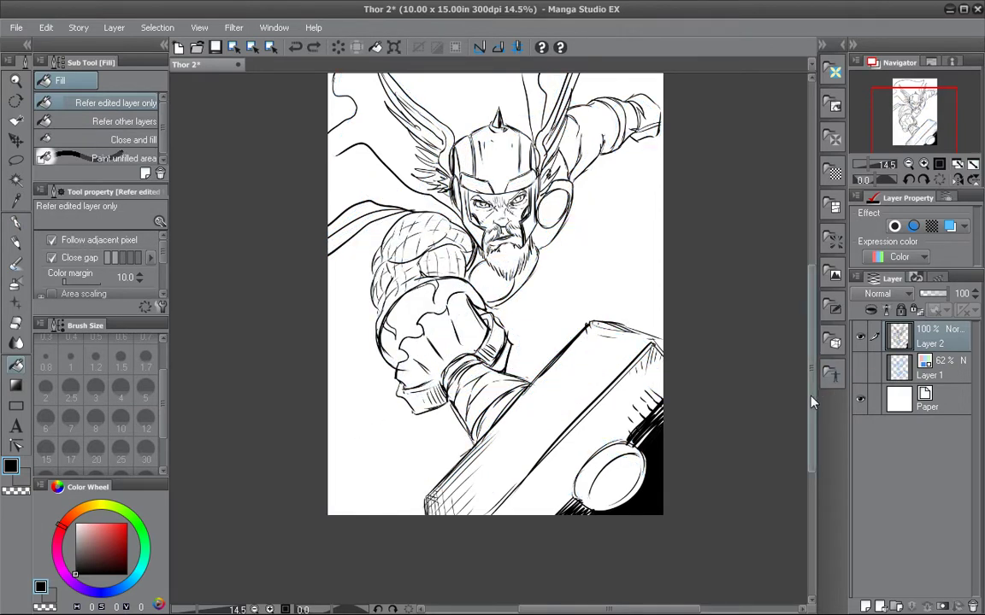
left_click(16, 222)
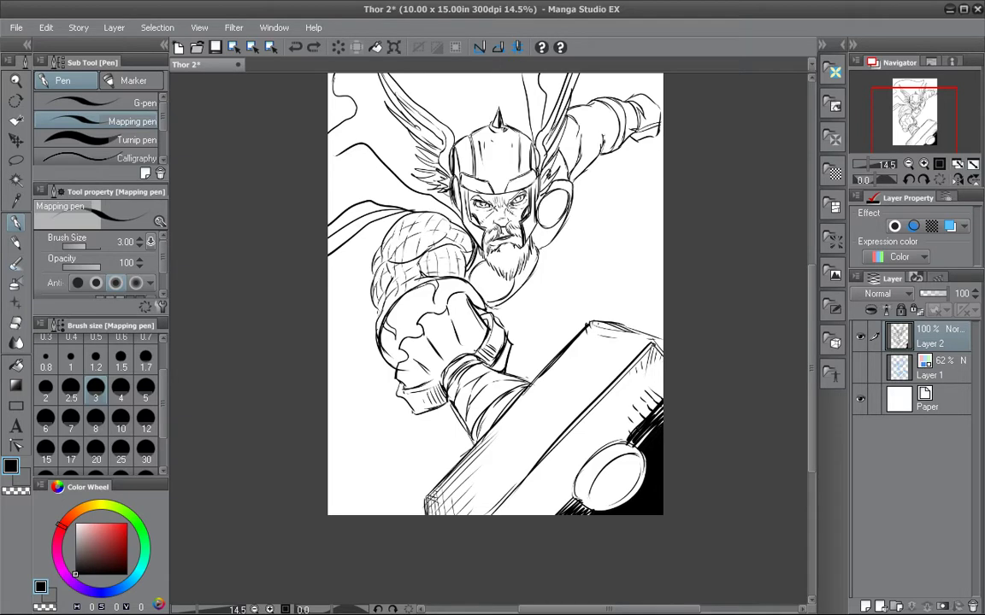
left_click_drag(383, 228, 378, 234)
left_click_drag(425, 285, 399, 304)
left_click_drag(379, 345, 393, 366)
Fill the back of the near glove and the raised arm's wristband with black.
left_click(15, 365)
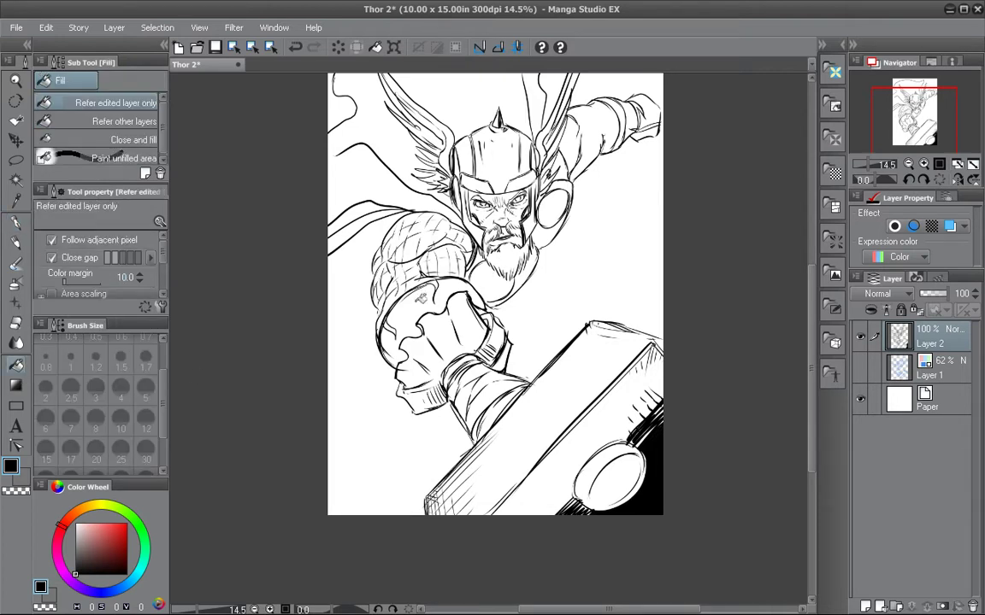
left_click(401, 301)
left_click(638, 118)
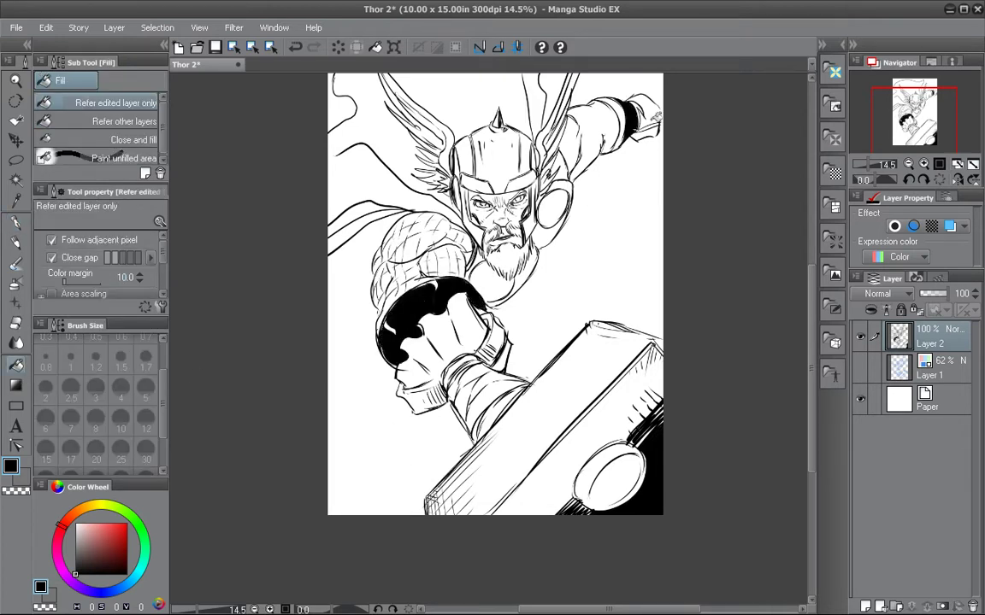
Undo the stray fill at the raised fist, touch up its outline, and fill the back of the fist black.
left_click(660, 130)
key("ctrl+z")
key("p")
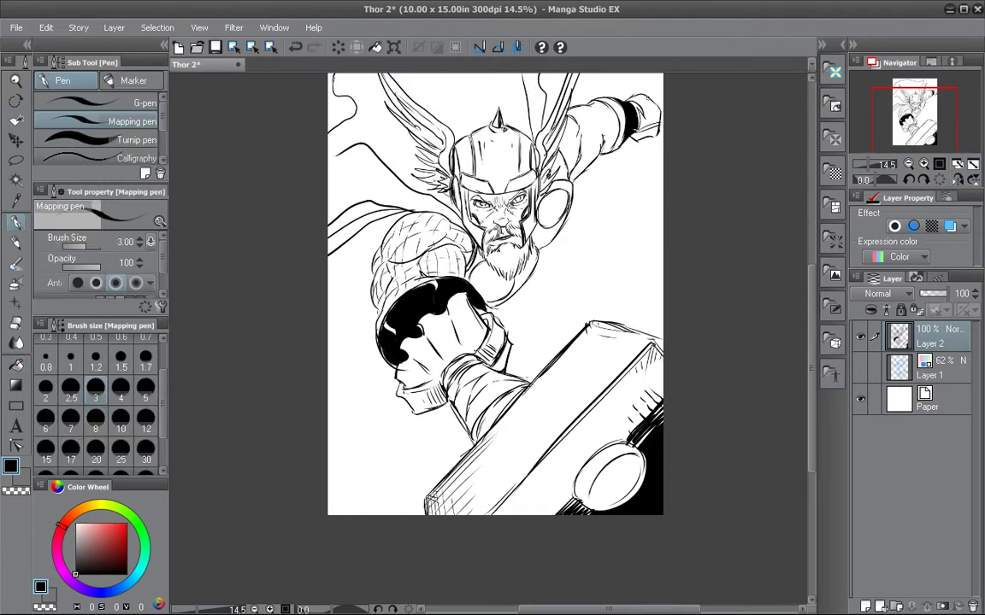
key("g")
left_click(645, 111)
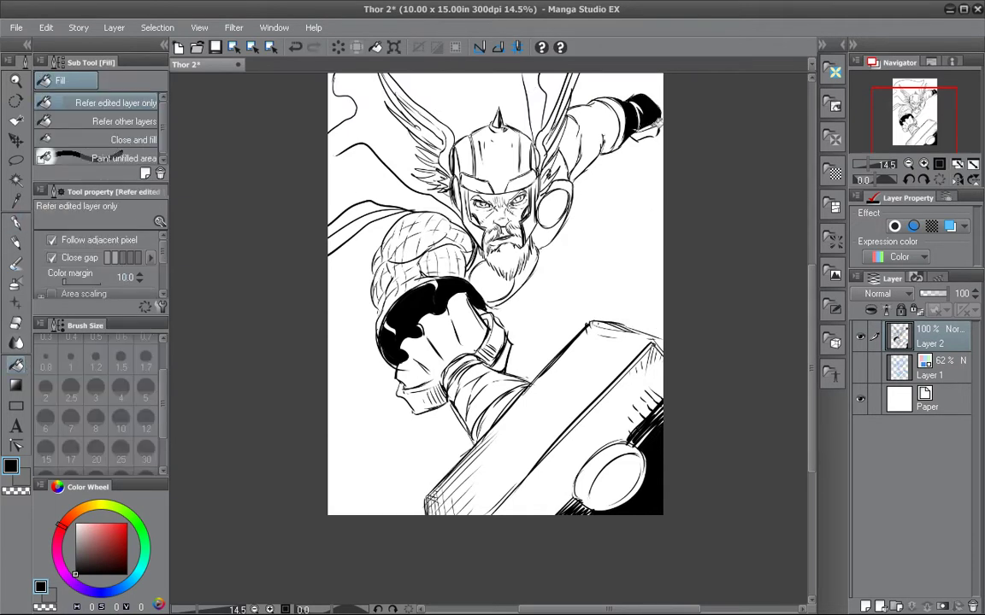
left_click(16, 242)
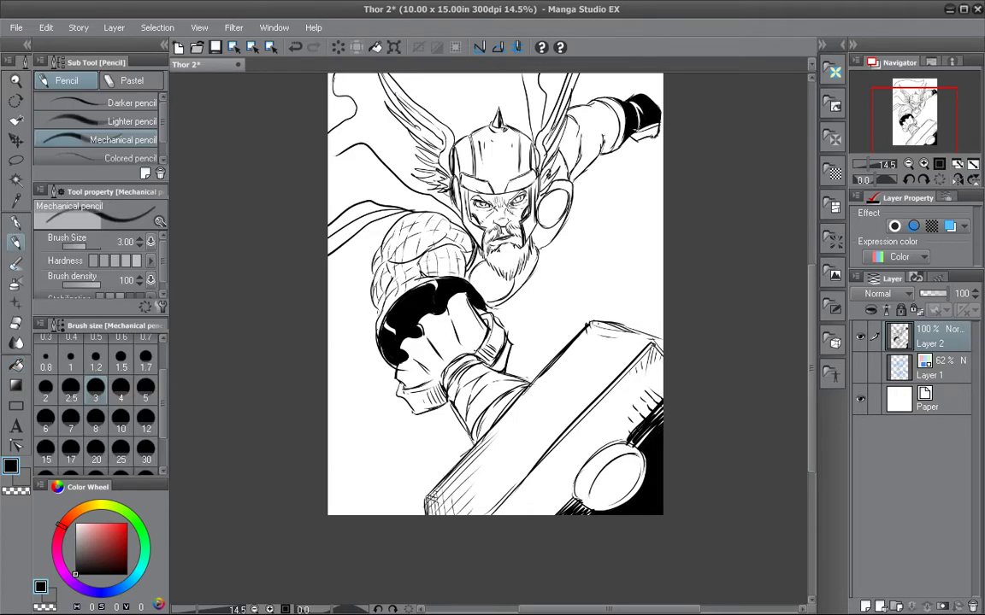
key("g")
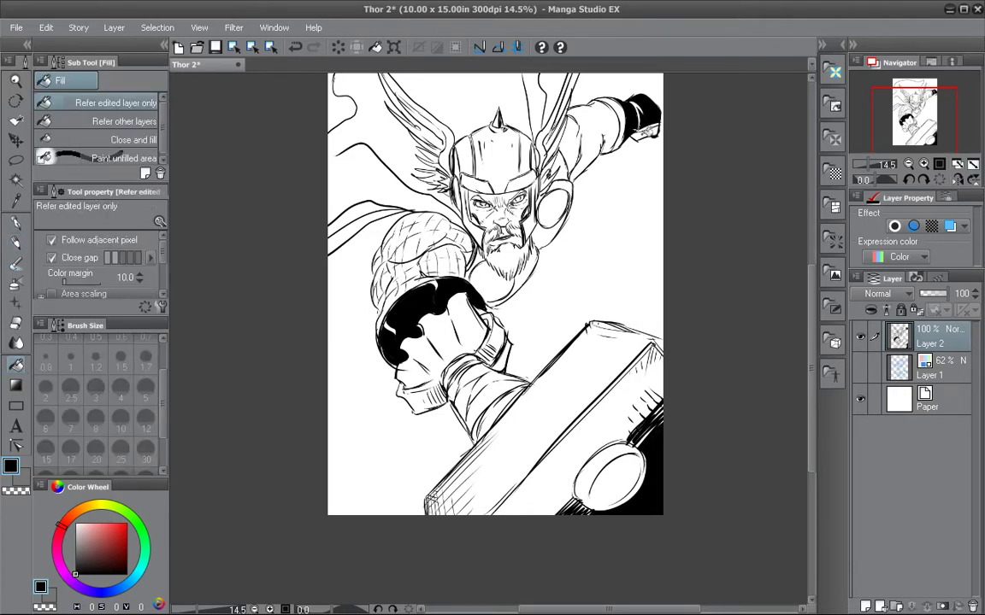
Try to ink mail lines across the raised arm's sleeve with the Mapping pen.
left_click(15, 227)
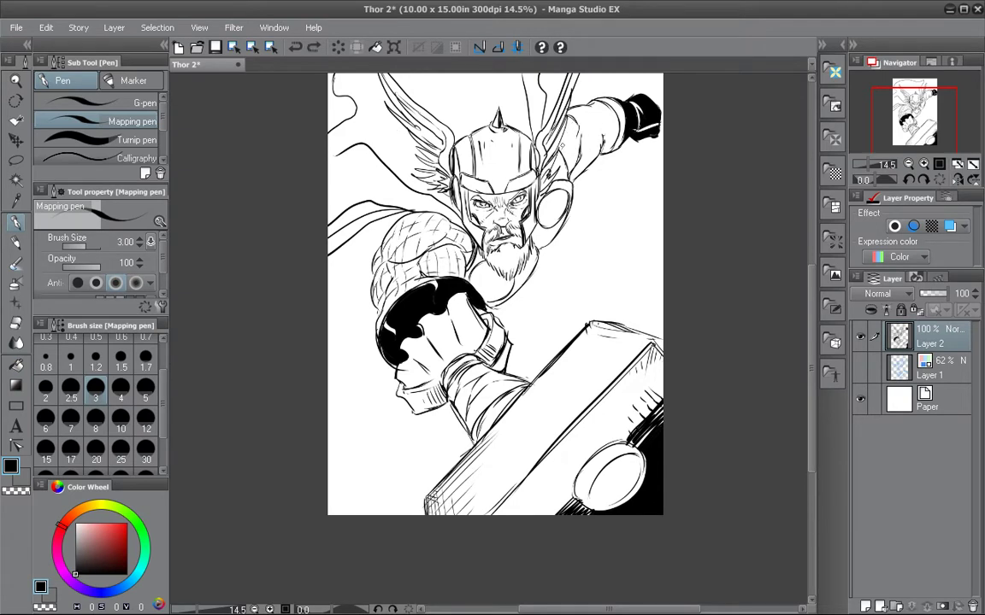
left_click_drag(523, 128, 518, 151)
mouse_move(593, 124)
left_mouse_down()
mouse_move(620, 113)
mouse_move(598, 109)
left_mouse_up()
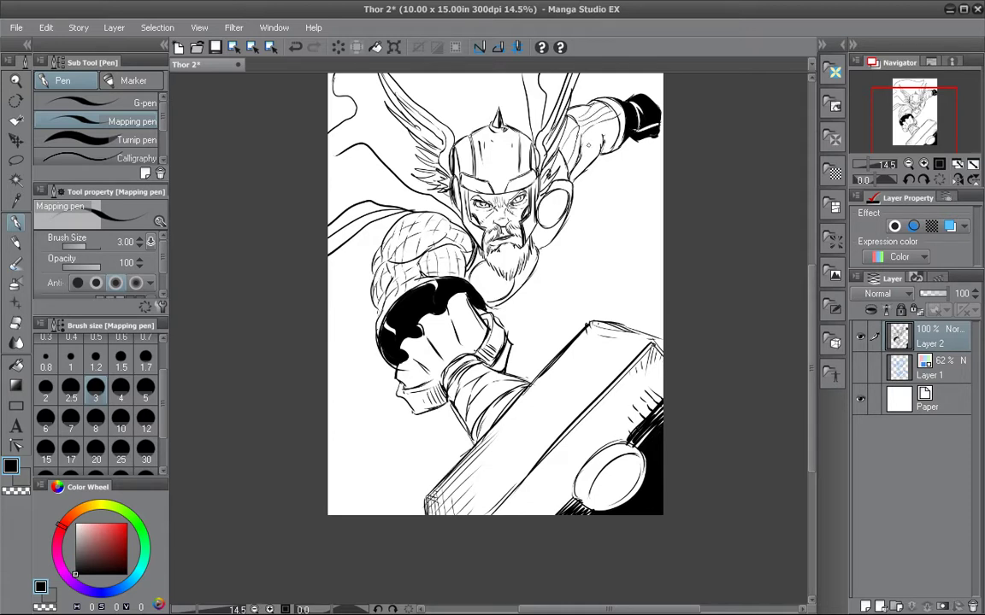
key("ctrl+z")
key("ctrl+z")
key("ctrl+z")
key("ctrl+z")
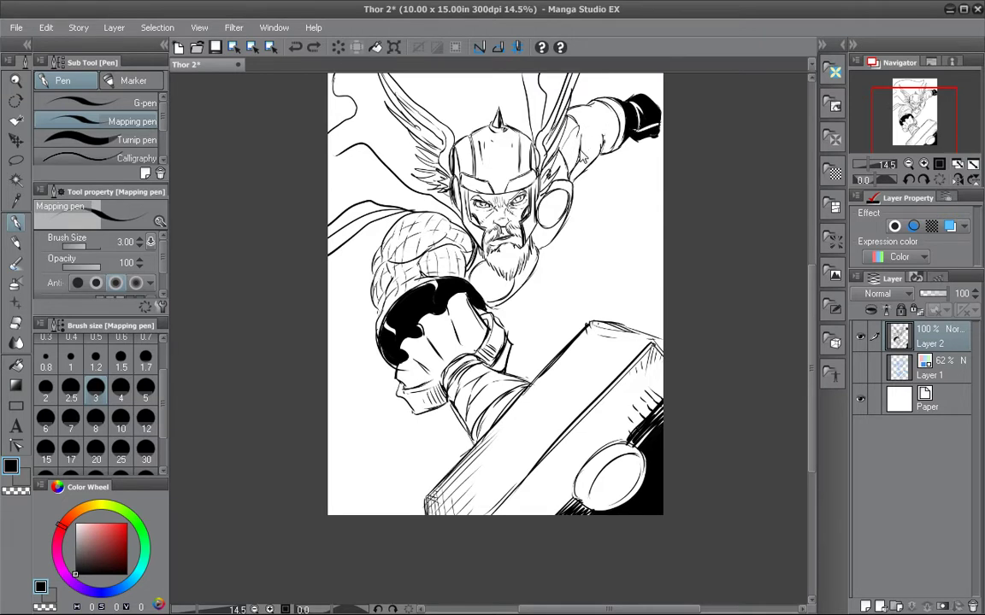
Ink crossing curved lines over the raised arm's sleeve to form its mail pattern.
left_click_drag(560, 152, 583, 105)
mouse_move(566, 165)
left_mouse_down()
mouse_move(601, 95)
mouse_move(598, 119)
left_mouse_up()
left_click_drag(586, 167, 604, 131)
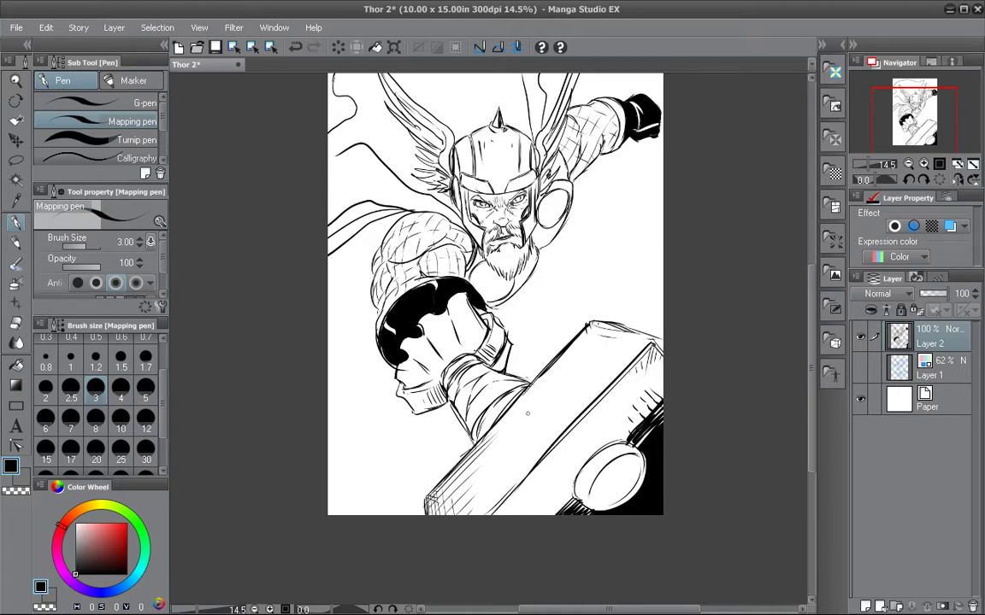
Ink short hatching lines on the hammer head's upper face and outline the finger shapes on the near glove.
mouse_move(604, 330)
left_mouse_down()
mouse_move(646, 342)
mouse_move(637, 350)
left_mouse_up()
left_click_drag(608, 352, 627, 359)
left_click_drag(607, 365, 618, 368)
left_click_drag(603, 375, 612, 379)
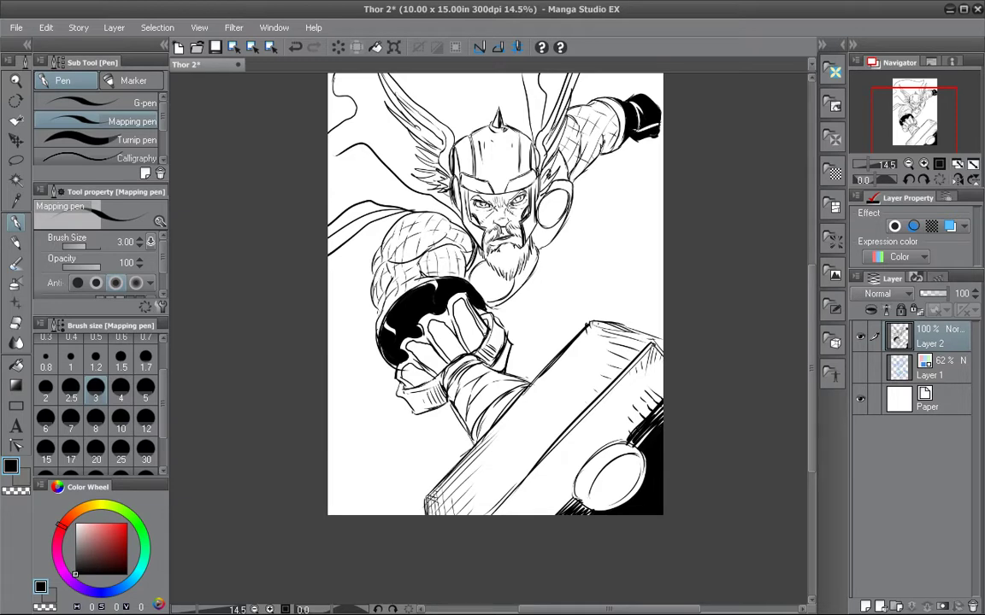
Fill the near glove's finger sections with black, undoing the fill that spills over the white outlines between them.
left_click(17, 365)
left_click(417, 373)
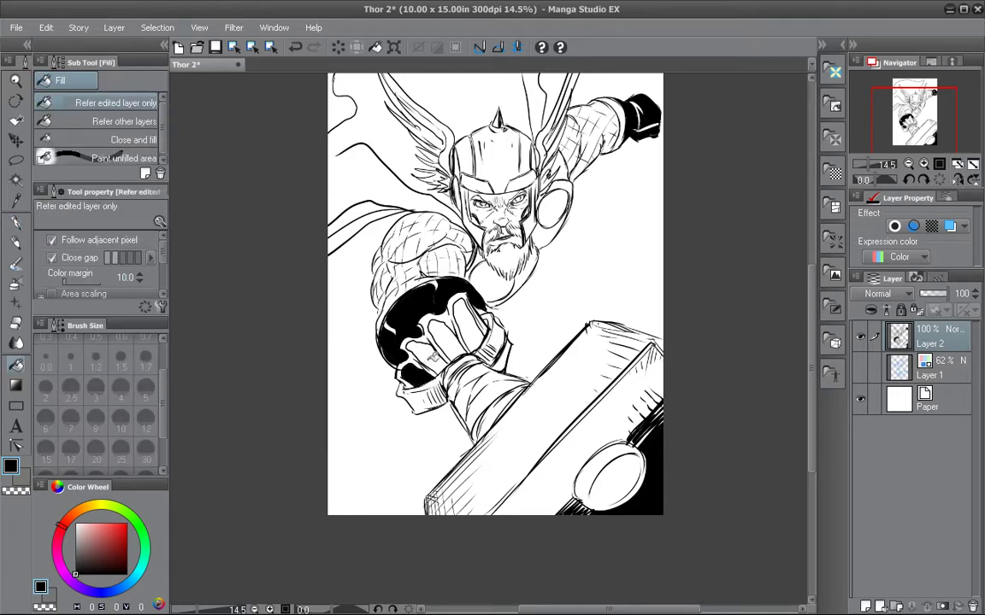
left_click(430, 355)
key("ctrl+z")
key("ctrl+y")
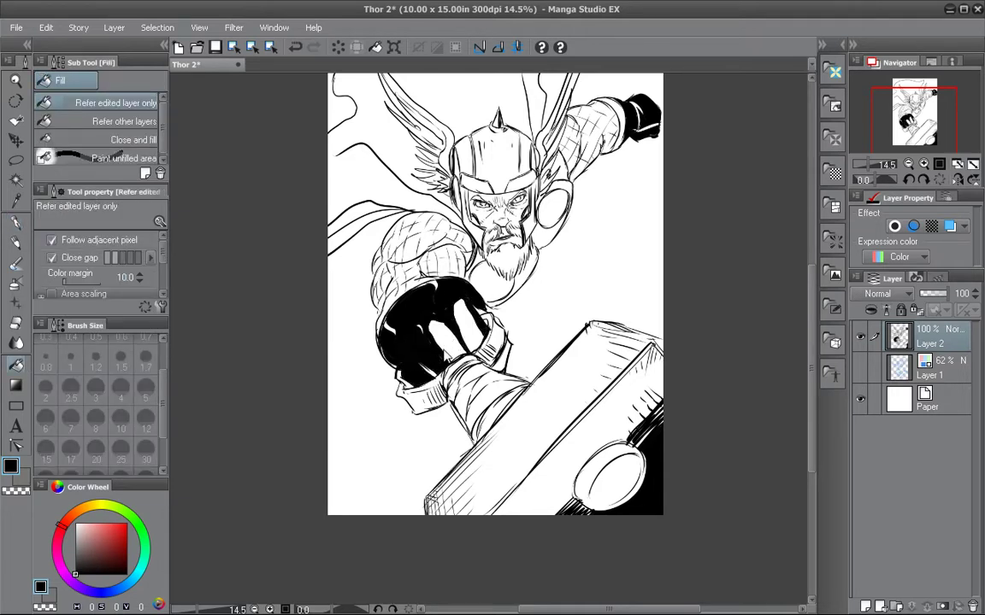
key("ctrl+z")
key("p")
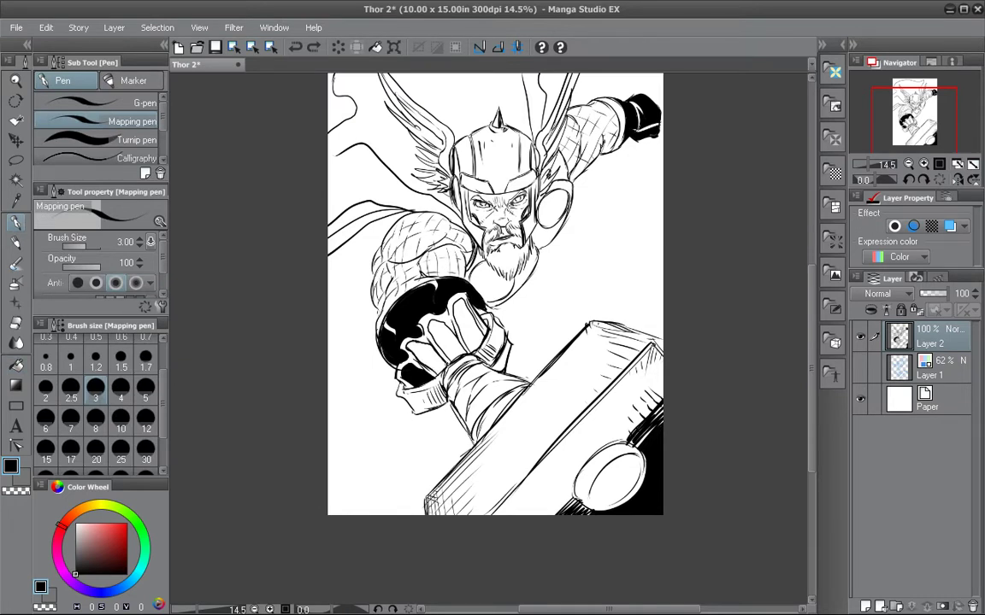
left_click(16, 363)
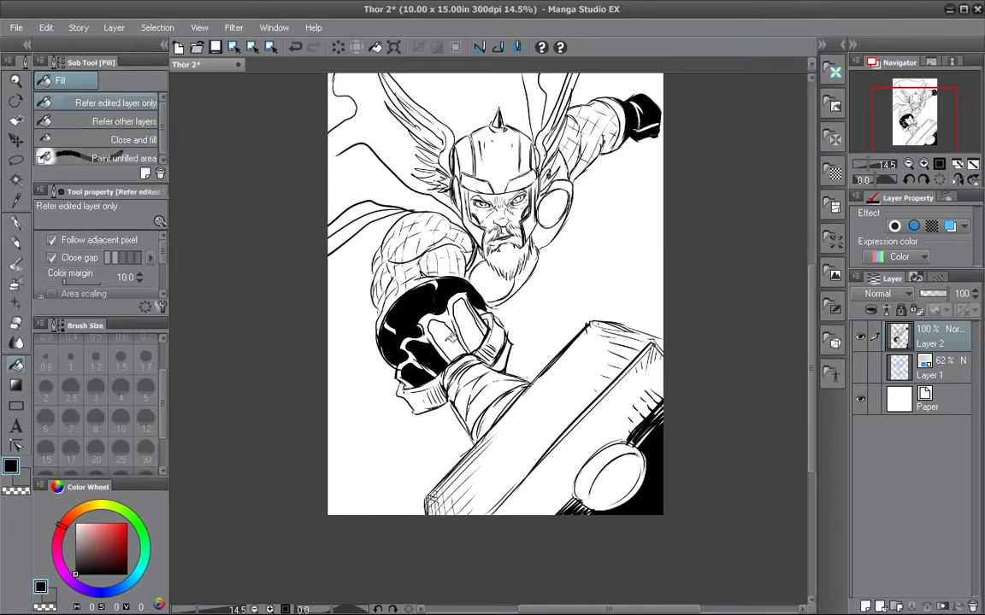
left_click(450, 338)
left_click(471, 331)
Ink additional fold lines in the cape beside the near shoulder with the Mapping pen.
left_click(16, 221)
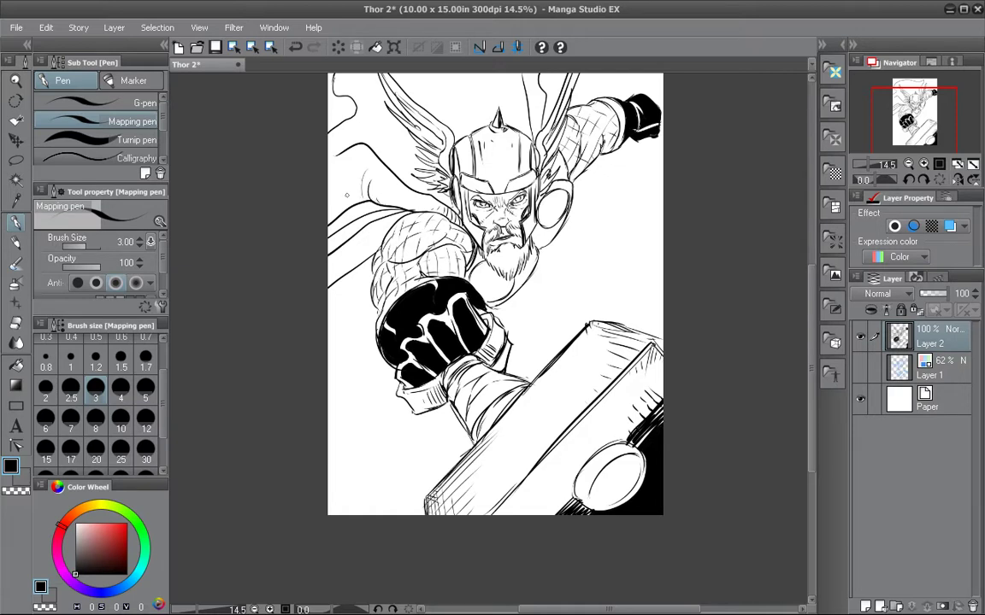
left_click_drag(607, 266, 586, 349)
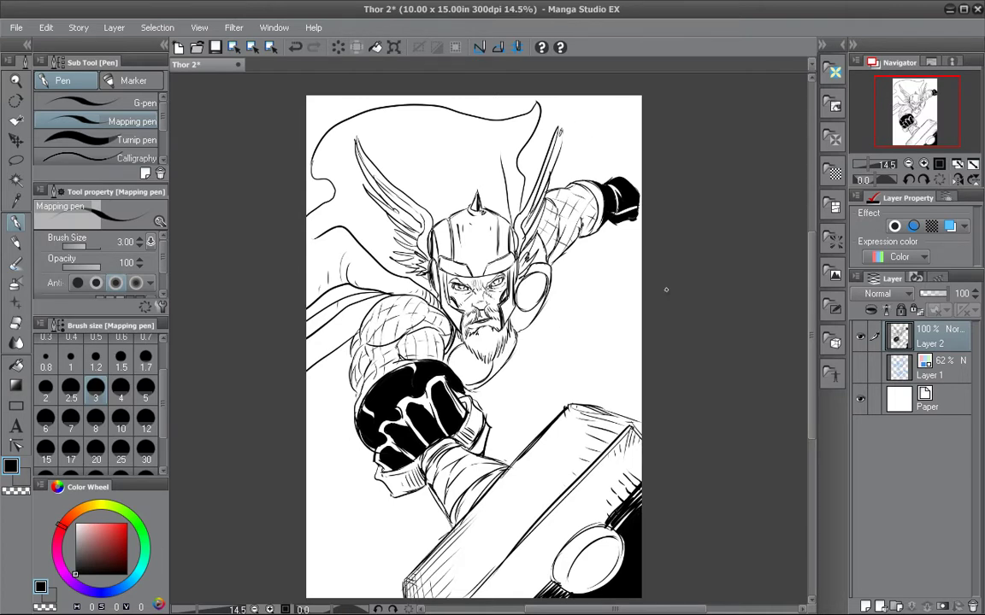
left_click_drag(666, 289, 711, 355)
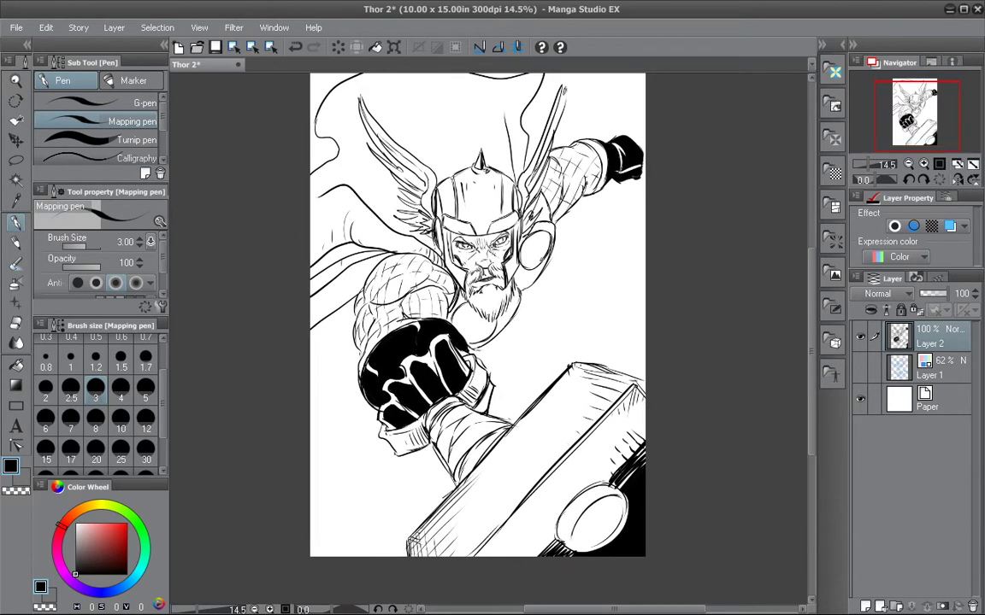
Ink the torso's outline from below the round shoulder disc to the hammer, redoing strokes that miss.
left_click_drag(532, 289, 552, 328)
key("ctrl+z")
key("ctrl+z")
left_click_drag(531, 288, 558, 330)
mouse_move(494, 343)
left_mouse_down()
mouse_move(530, 369)
mouse_move(558, 366)
left_mouse_up()
mouse_move(557, 326)
left_mouse_down()
mouse_move(538, 371)
mouse_move(552, 365)
mouse_move(536, 381)
mouse_move(526, 369)
mouse_move(528, 378)
mouse_move(556, 374)
mouse_move(563, 364)
mouse_move(541, 382)
mouse_move(506, 360)
mouse_move(523, 375)
mouse_move(496, 377)
left_mouse_up()
key("ctrl+z")
key("ctrl+z")
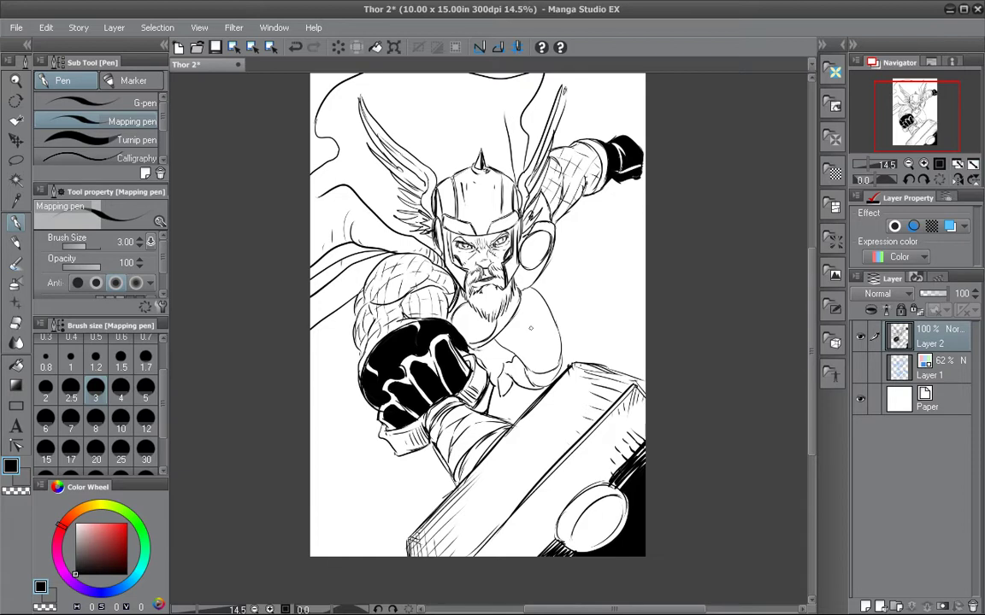
Ink the muscle and costume band lines on the torso, and fill the small shape at the waist with black.
left_click_drag(503, 331, 542, 356)
left_click_drag(530, 293, 552, 341)
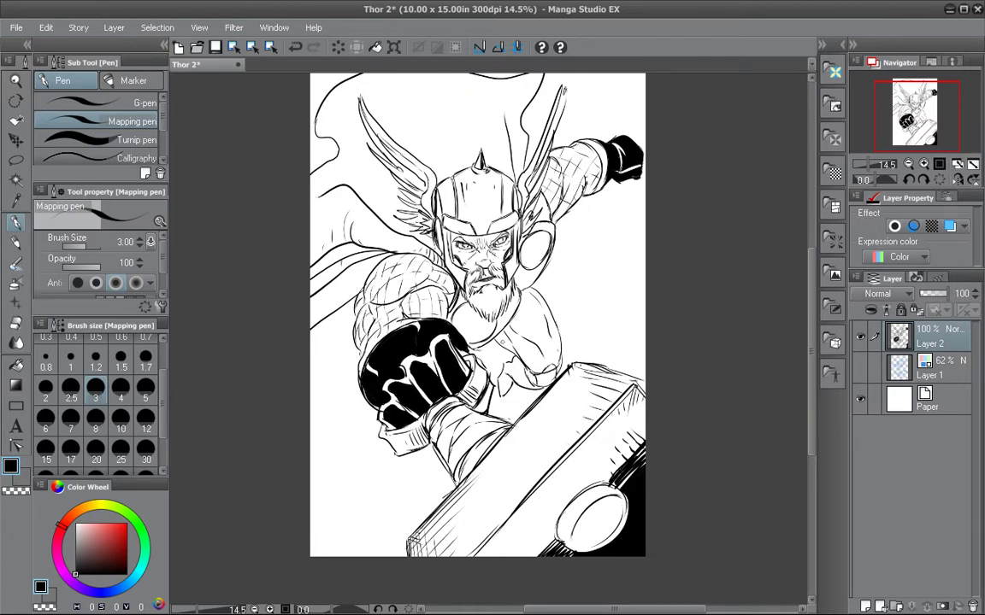
left_click_drag(492, 335, 513, 353)
left_click_drag(511, 313, 535, 339)
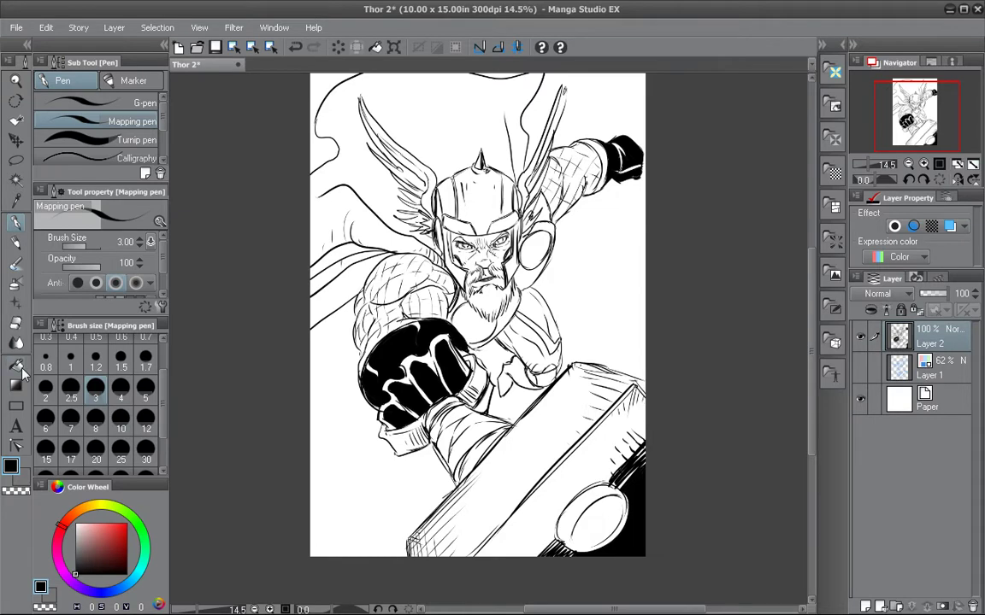
key("g")
left_click(517, 376)
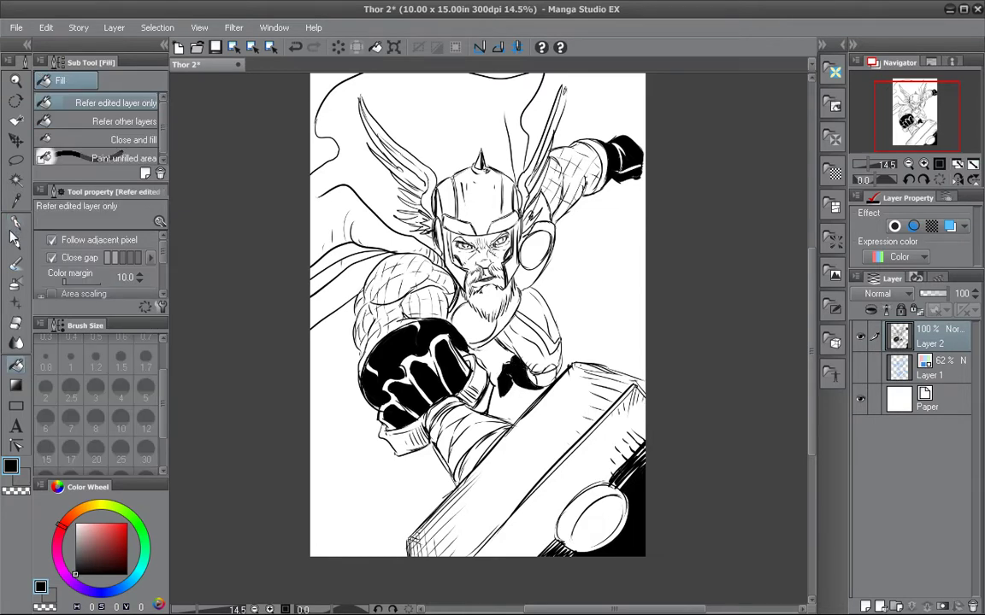
Add a new layer directly below the line art and choose dark red (H 11, S 78, V 40) for the Dense watercolor brush.
left_click(951, 368)
left_click(866, 606)
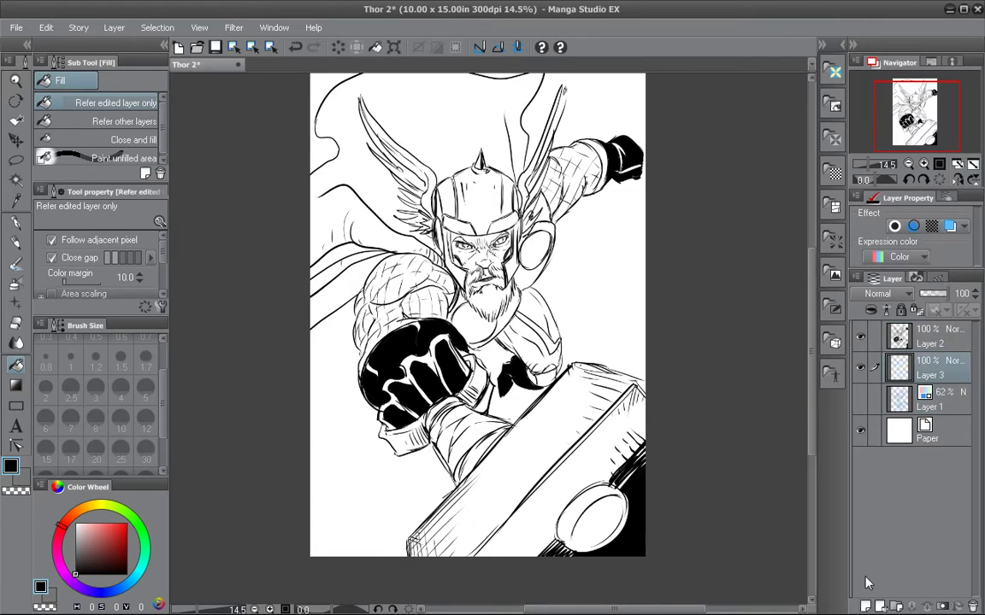
left_click(65, 520)
left_click_drag(103, 538, 117, 556)
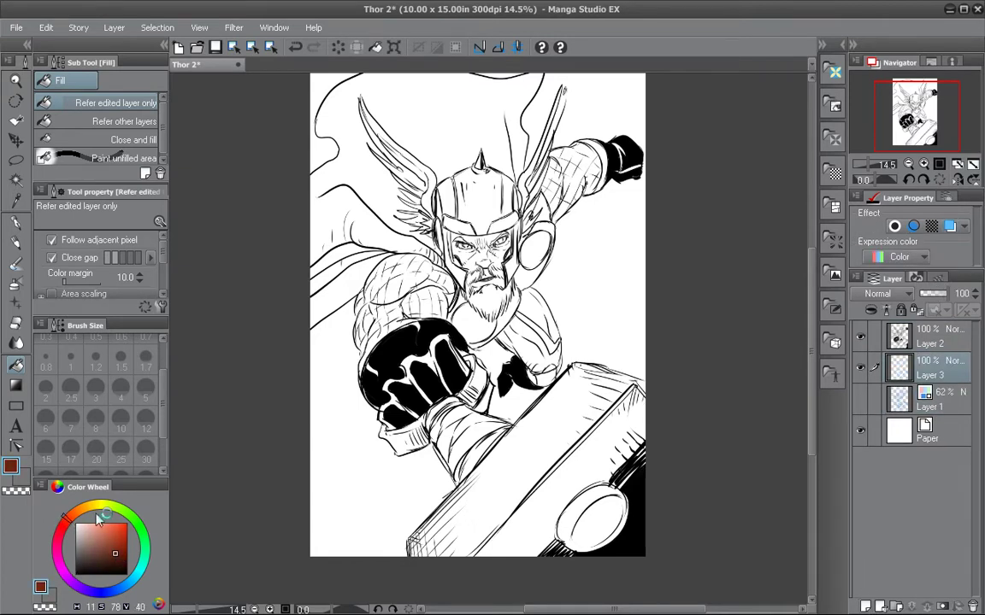
left_click(15, 263)
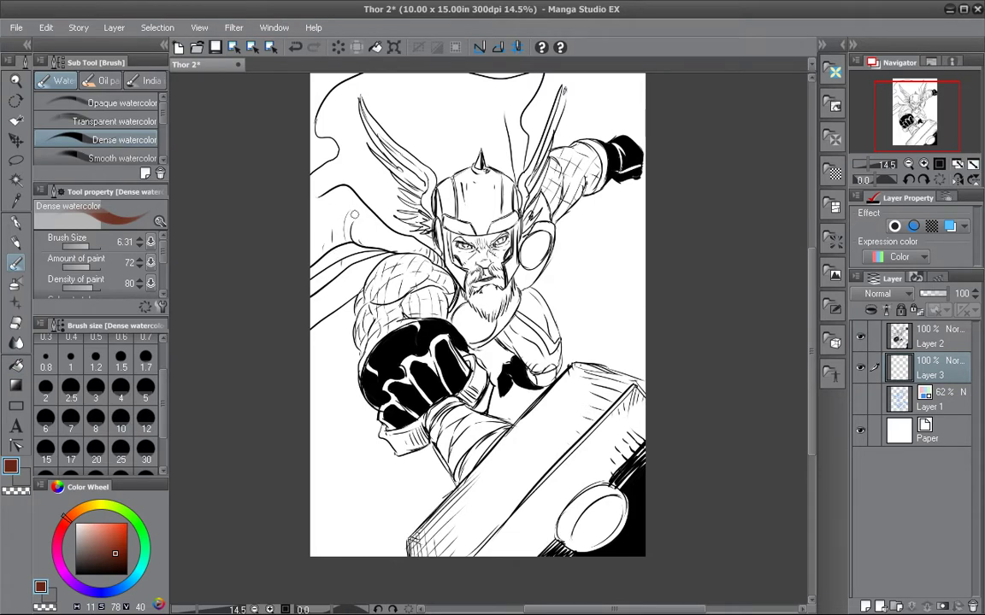
Paint the whole cape dark red with the Dense watercolor brush, using size 33.11 for broad areas and 15.85 for the rest.
left_click(96, 245)
mouse_move(376, 198)
left_mouse_down()
mouse_move(310, 252)
mouse_move(359, 243)
mouse_move(342, 282)
mouse_move(303, 261)
mouse_move(325, 222)
mouse_move(315, 194)
mouse_move(354, 169)
mouse_move(390, 279)
left_mouse_up()
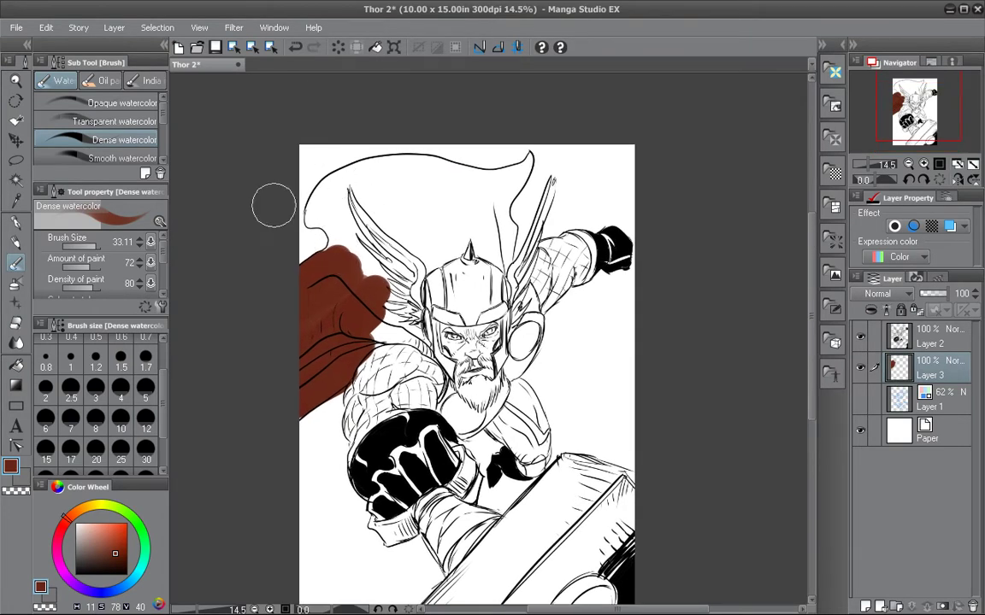
left_click(93, 246)
mouse_move(326, 260)
left_mouse_down()
mouse_move(327, 225)
mouse_move(311, 221)
mouse_move(318, 179)
mouse_move(376, 161)
mouse_move(523, 164)
mouse_move(507, 254)
mouse_move(472, 234)
mouse_move(397, 287)
mouse_move(427, 346)
mouse_move(347, 303)
left_mouse_up()
left_click_drag(380, 338, 400, 280)
mouse_move(335, 239)
left_mouse_down()
mouse_move(366, 177)
mouse_move(326, 201)
mouse_move(388, 179)
mouse_move(351, 214)
mouse_move(341, 250)
mouse_move(437, 206)
mouse_move(388, 261)
mouse_move(372, 305)
mouse_move(395, 309)
mouse_move(411, 329)
mouse_move(483, 221)
mouse_move(433, 221)
mouse_move(451, 177)
mouse_move(395, 186)
mouse_move(484, 209)
mouse_move(506, 185)
mouse_move(500, 253)
left_mouse_up()
mouse_move(600, 362)
left_mouse_down()
mouse_move(627, 268)
mouse_move(589, 265)
left_mouse_up()
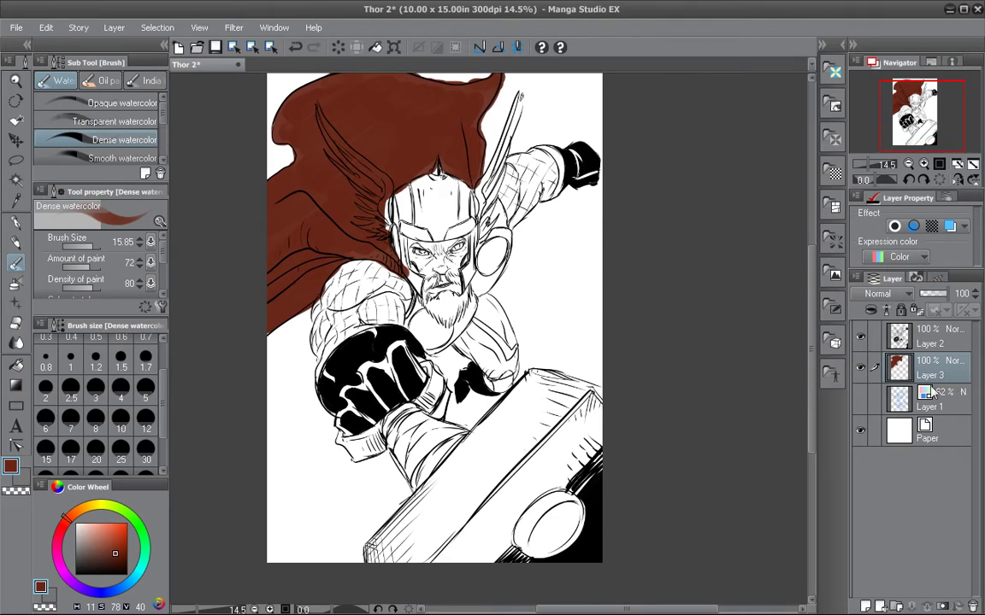
Add a new layer above the cape color and paint the face tan (H 36, S 22, V 61) with brush size 4.37.
key("ctrl+shift+n")
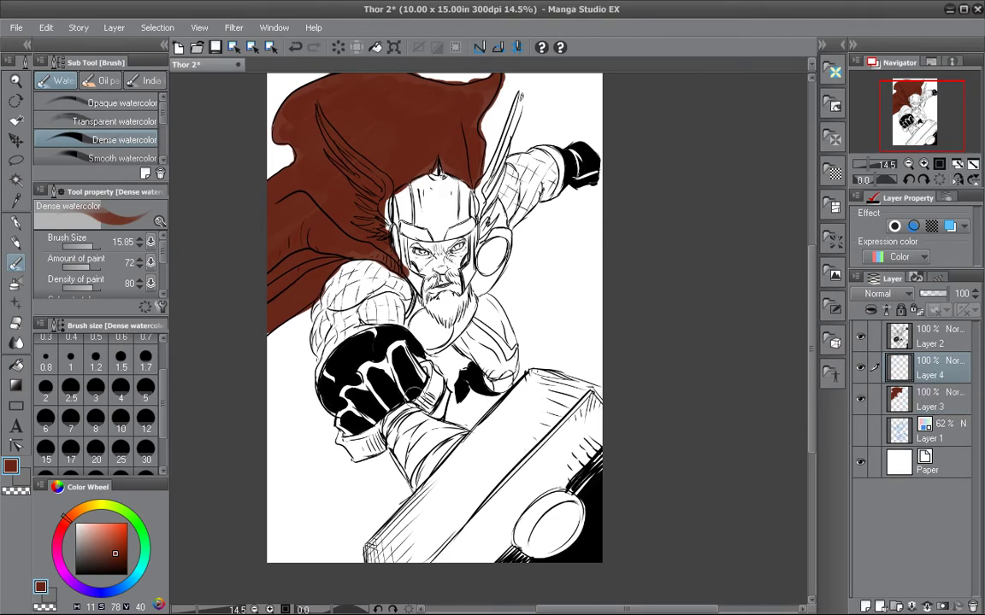
left_click(82, 510)
left_click_drag(100, 546, 90, 549)
left_click(86, 246)
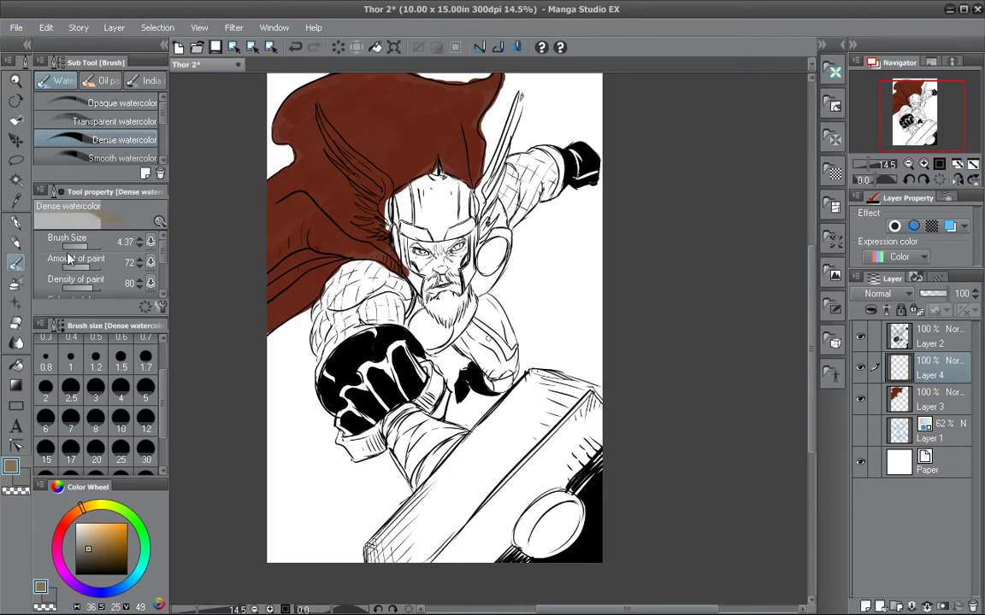
left_click_drag(438, 256, 446, 282)
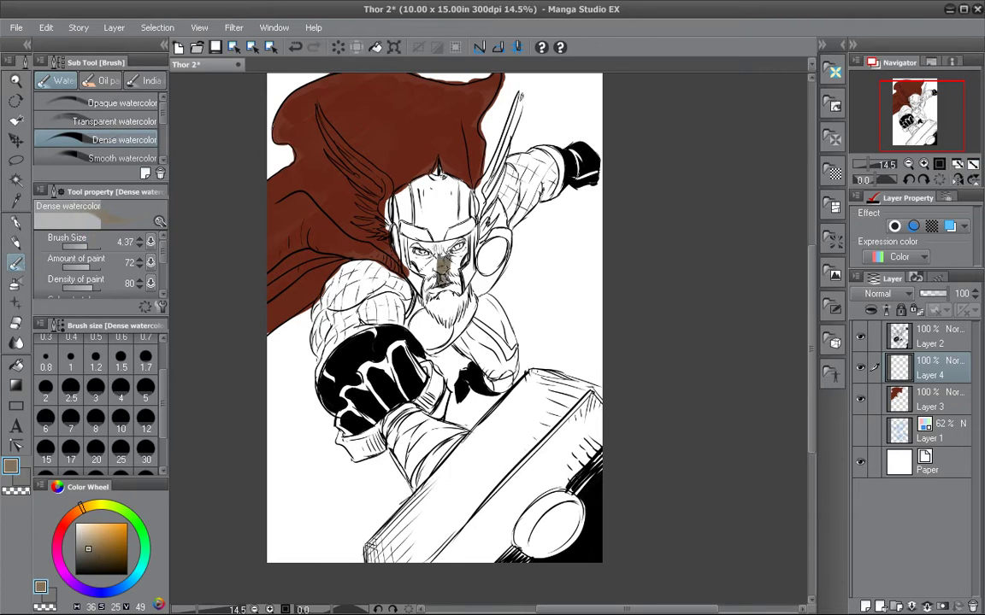
left_click(86, 537)
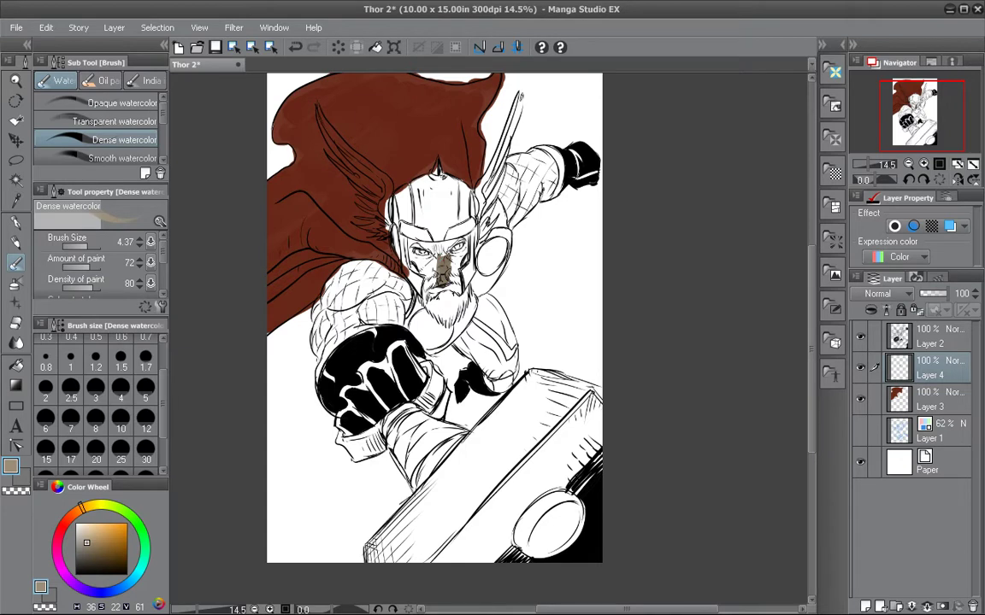
left_click_drag(442, 254, 448, 282)
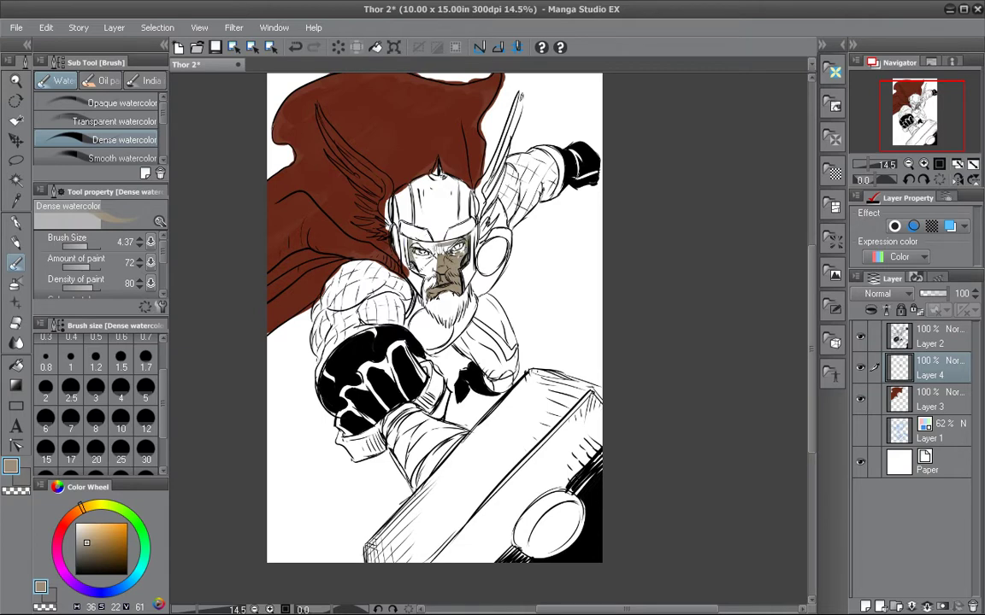
mouse_move(413, 246)
left_mouse_down()
mouse_move(424, 273)
mouse_move(385, 234)
left_mouse_up()
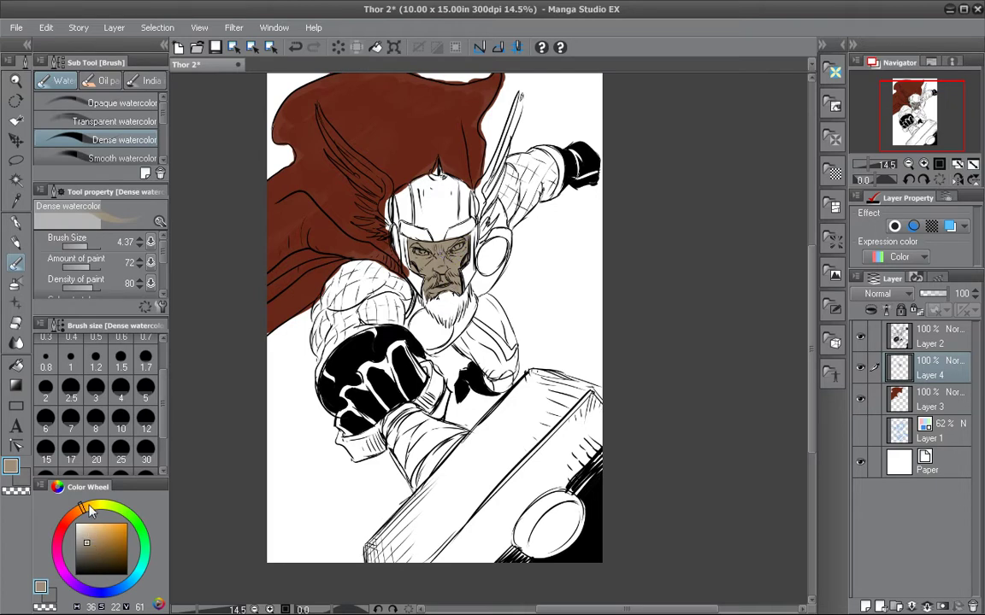
Paint the beard and moustache olive green (H 69, S 49, V 45), and color the eyebrows with brush size 1.20.
mouse_move(82, 509)
left_mouse_down()
mouse_move(108, 506)
mouse_move(100, 551)
left_mouse_up()
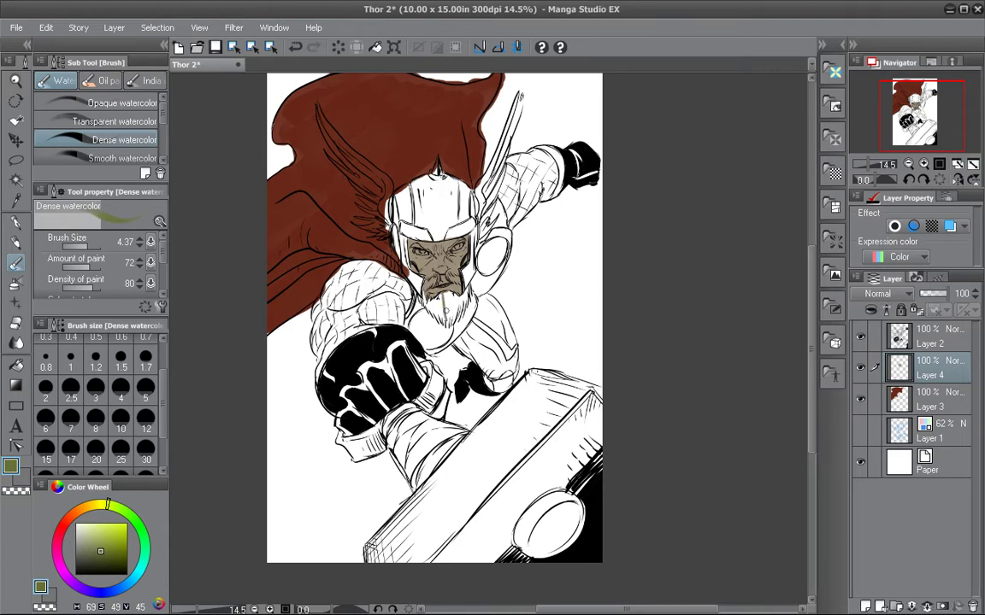
left_click_drag(446, 319, 464, 301)
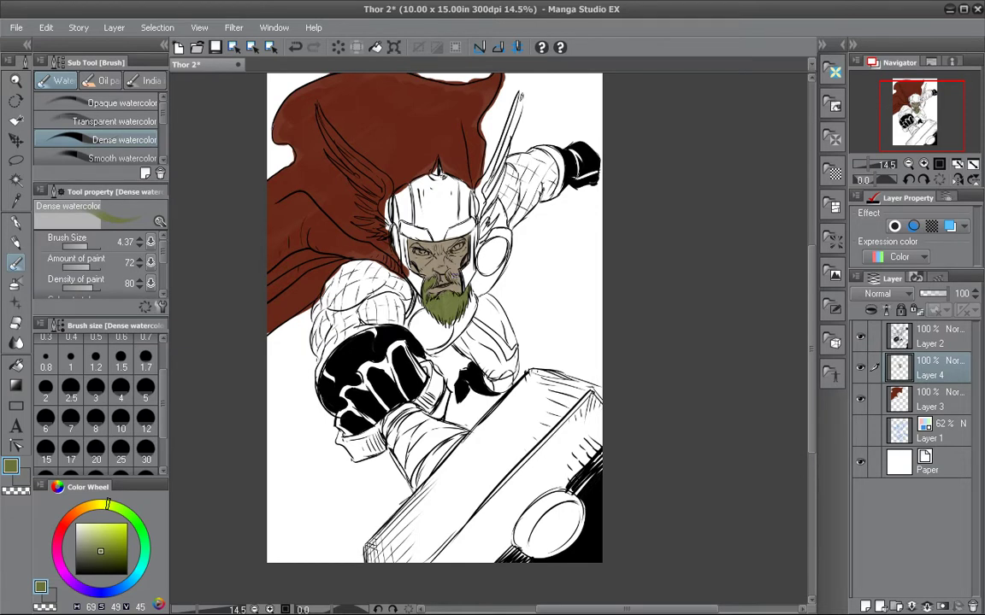
scroll(410, 243, "up", 2)
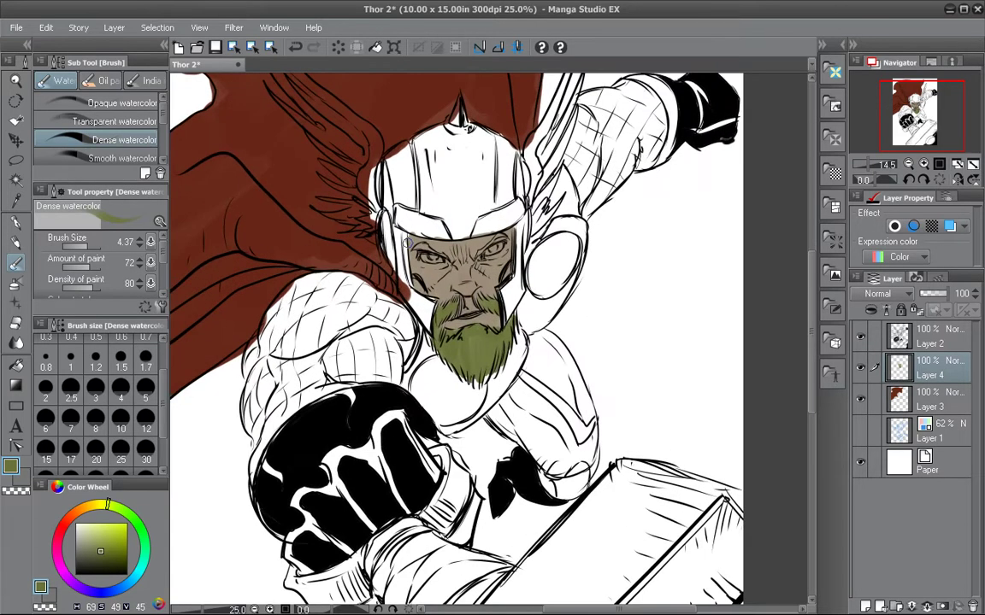
left_click(96, 359)
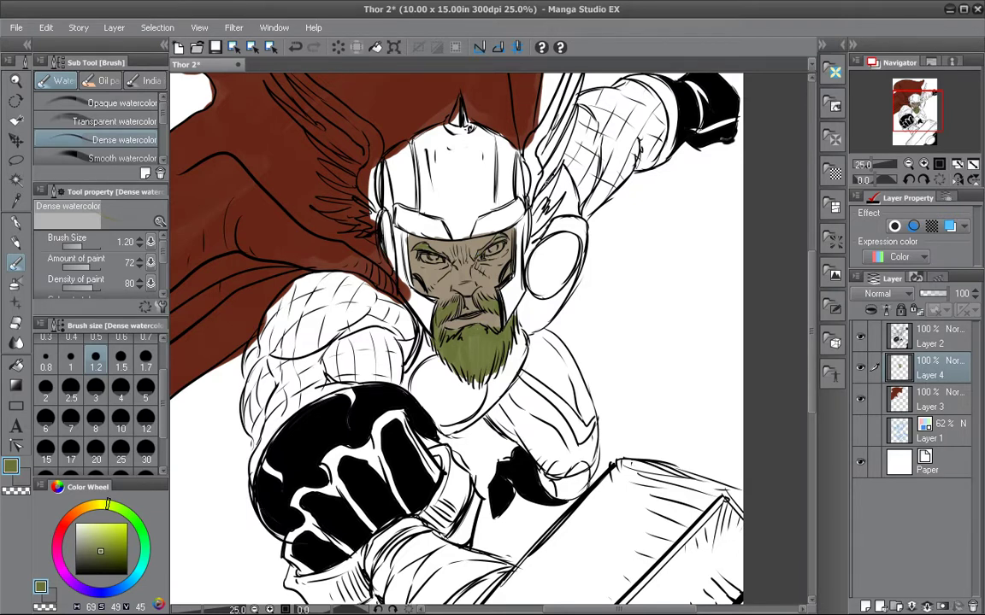
Highlight the beard strands in light yellow-green (H 69, S 40, V 73) with the Soft airbrush at size 0.83.
left_click_drag(100, 544, 96, 535)
left_click(17, 278)
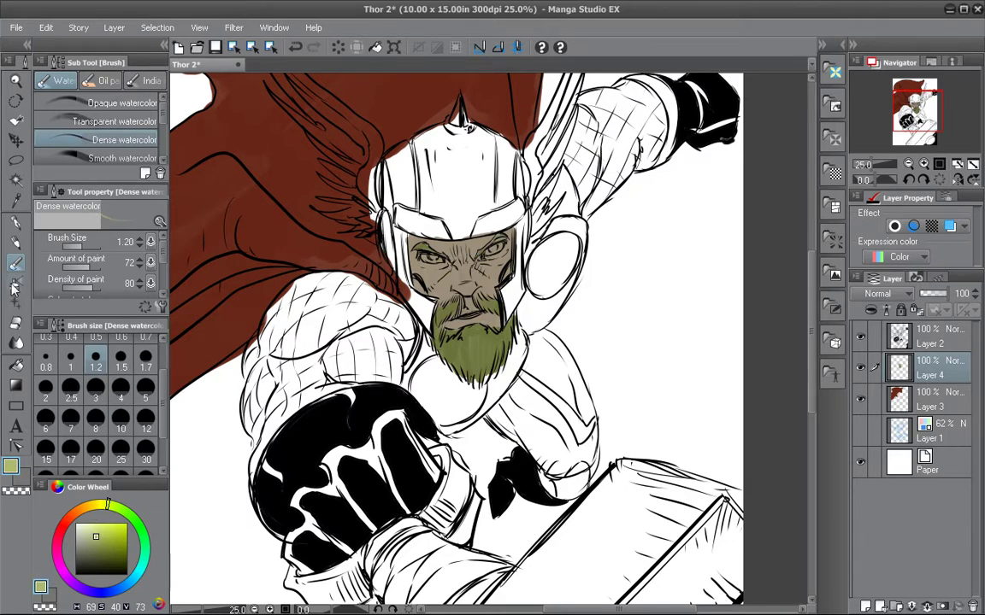
left_click_drag(84, 246, 62, 246)
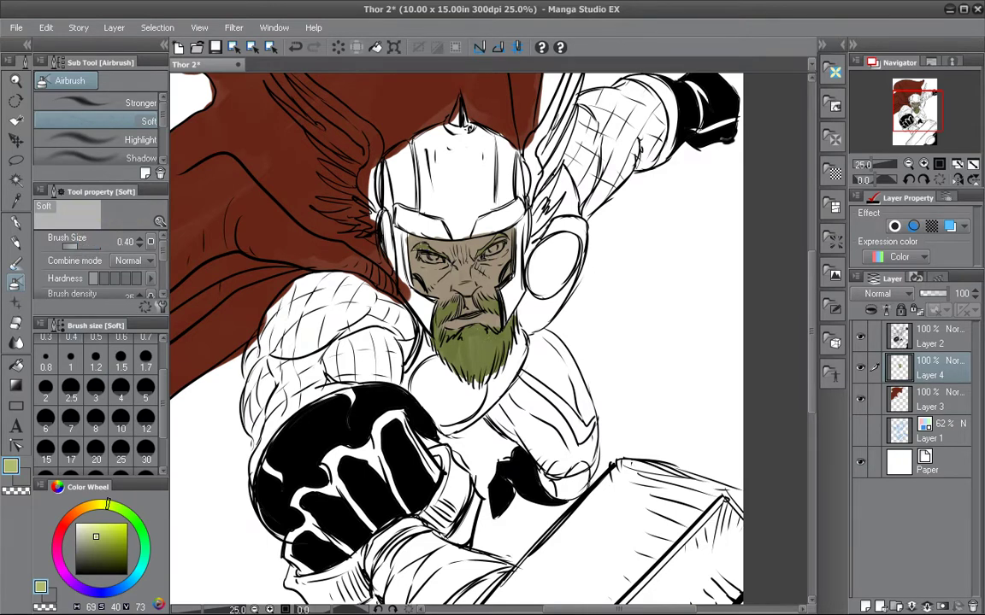
left_click(80, 246)
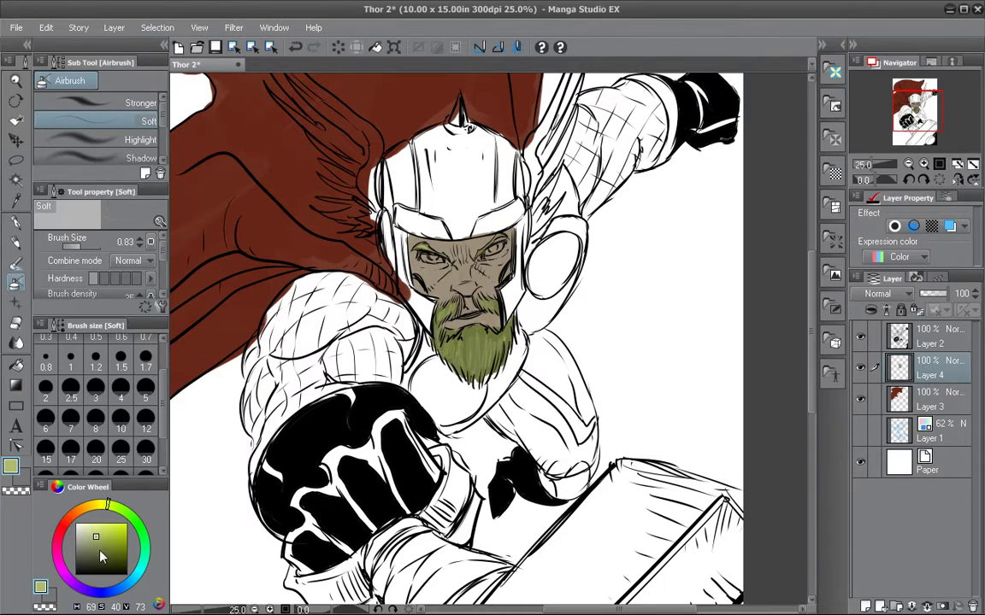
On a new layer, paint the eye whites light gray (V 81) and the irises blue (H 213, S 58, V 42) with Dense watercolor at size 1.20.
left_click_drag(78, 537, 74, 546)
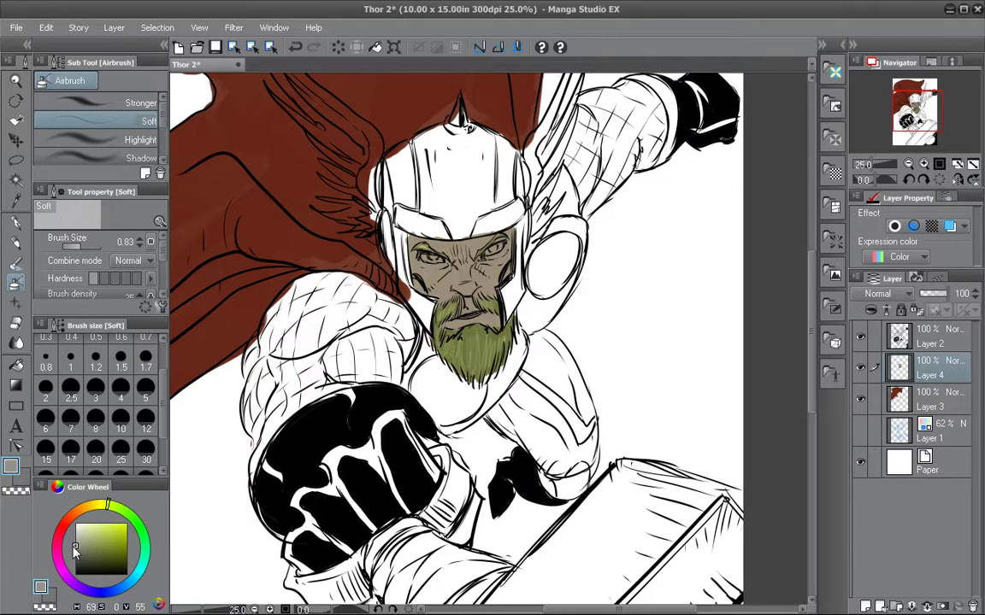
left_click(15, 264)
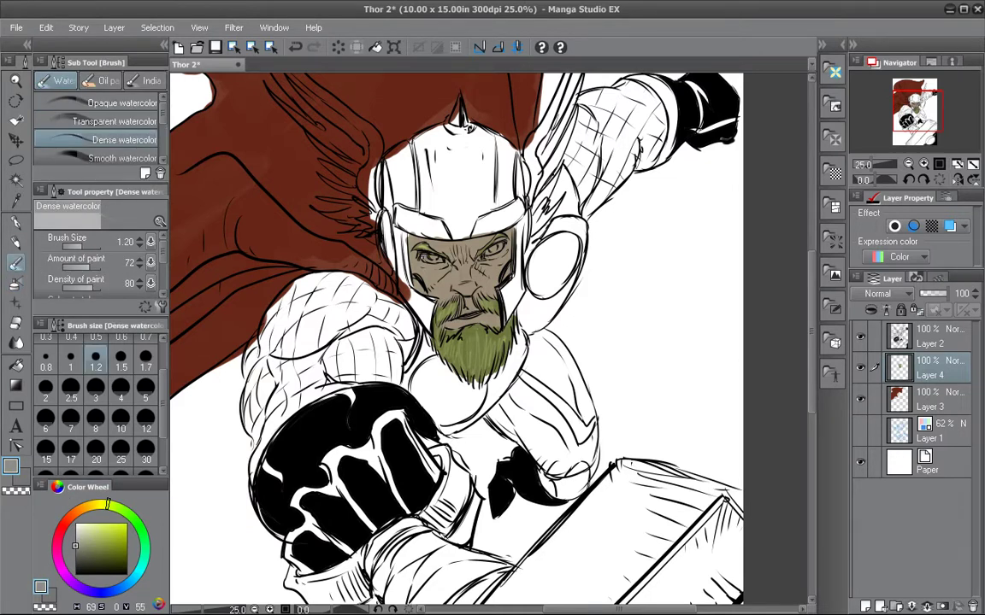
key("ctrl+z")
key("ctrl+shift+n")
left_click(79, 536)
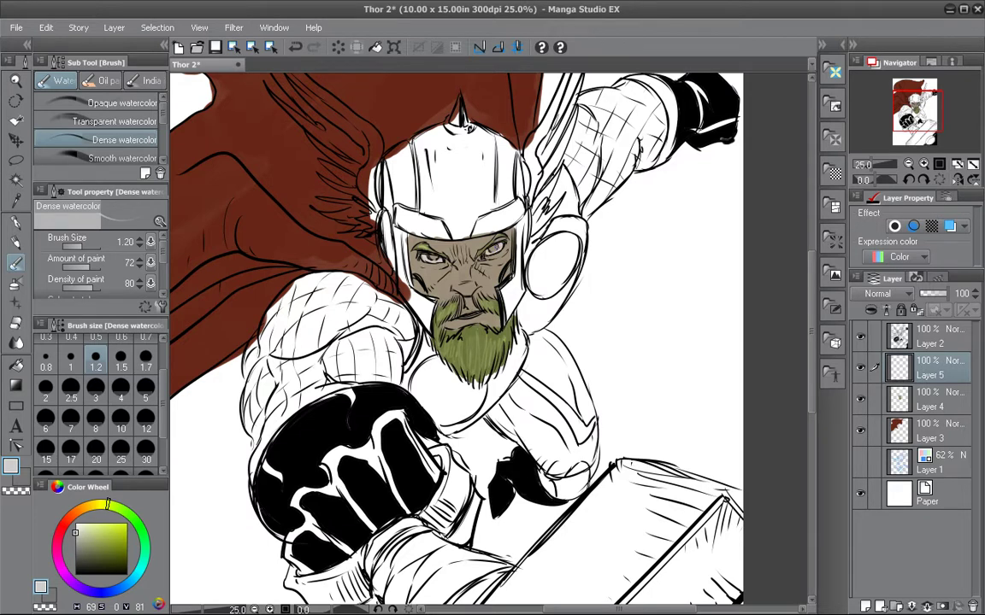
left_click_drag(140, 540, 121, 588)
left_click_drag(102, 551, 105, 549)
left_click(105, 552)
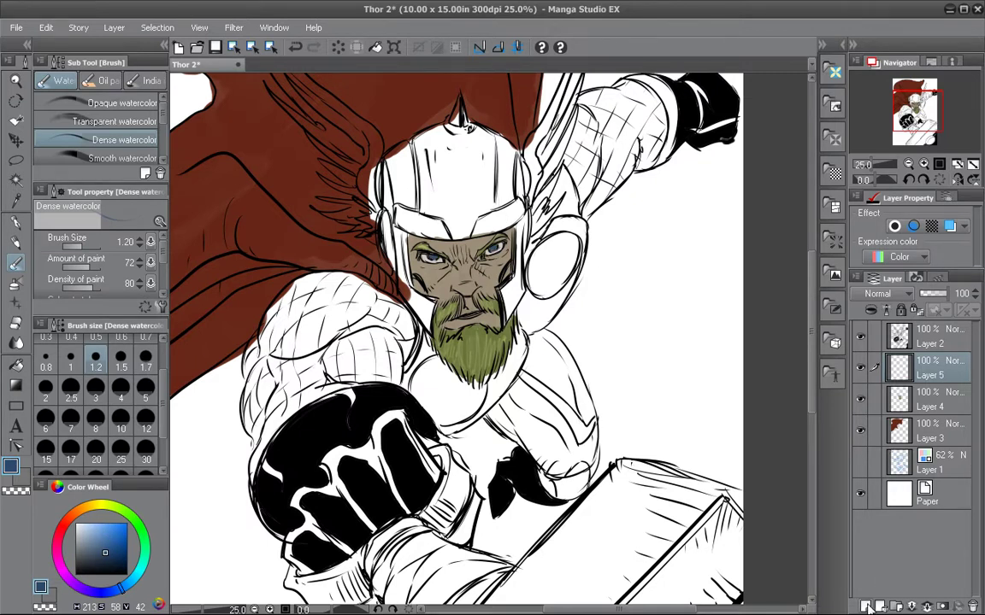
Add another layer and paint the helmet's shadowed side and cheek guard slate gray (H 213, S 13, V 40) with brush size 6.31.
key("ctrl+shift+n")
left_click(75, 552)
left_click(74, 553)
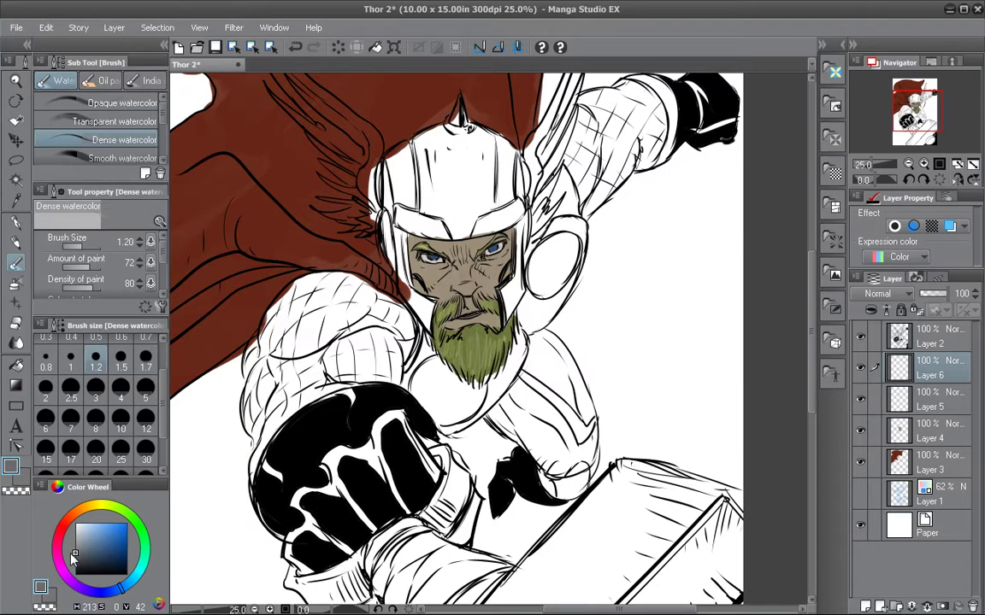
left_click(82, 554)
left_click(89, 246)
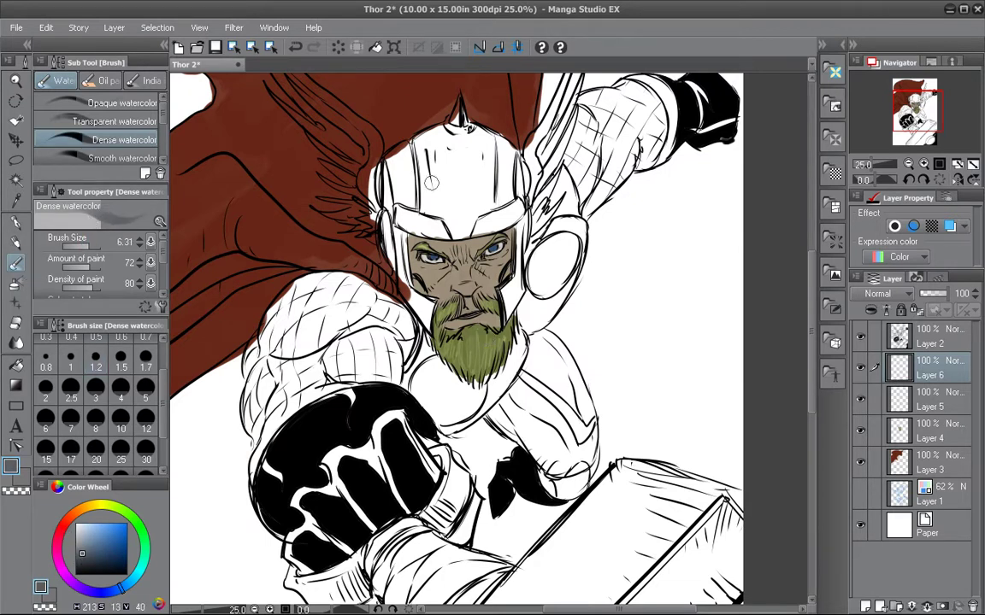
mouse_move(437, 159)
left_mouse_down()
mouse_move(416, 210)
mouse_move(406, 176)
mouse_move(395, 207)
mouse_move(390, 173)
mouse_move(381, 196)
mouse_move(380, 182)
mouse_move(391, 261)
mouse_move(383, 220)
mouse_move(396, 247)
left_mouse_up()
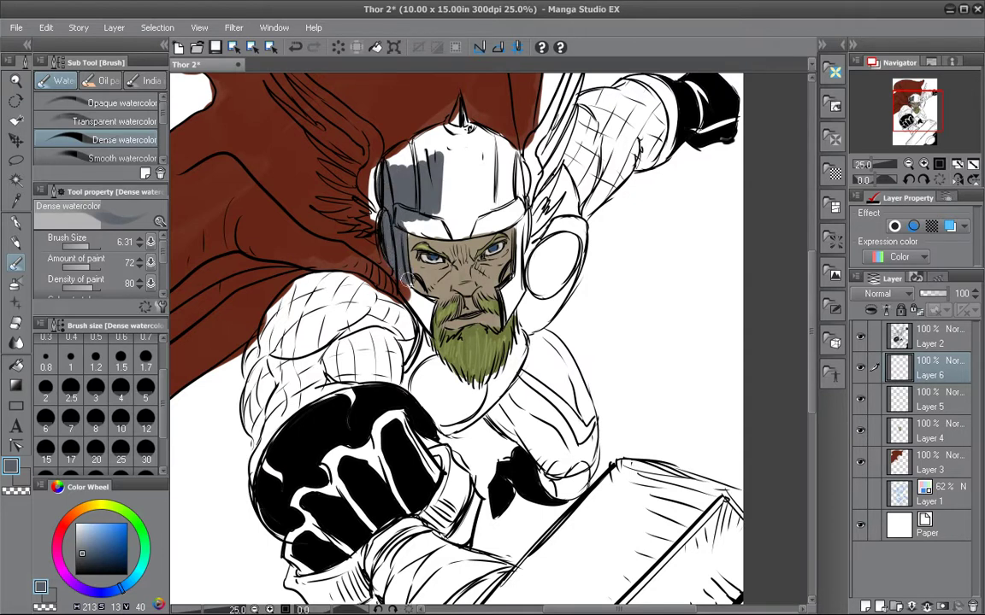
mouse_move(402, 287)
left_mouse_down()
mouse_move(419, 313)
mouse_move(413, 291)
mouse_move(428, 305)
left_mouse_up()
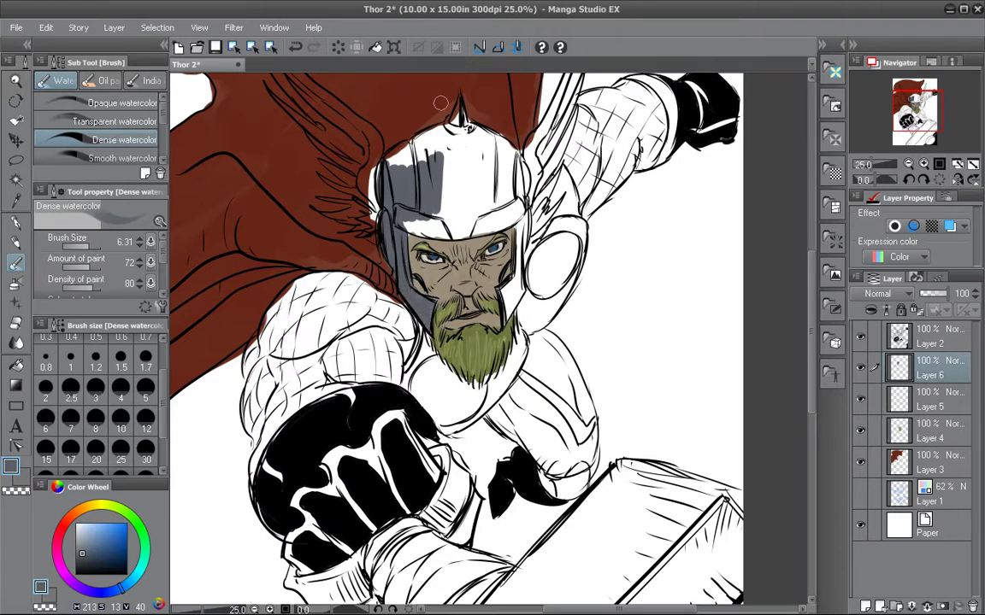
Fill the helmet's brow band, opposite cheek guard and dome with the same slate gray.
mouse_move(402, 220)
left_mouse_down()
mouse_move(470, 235)
mouse_move(505, 220)
mouse_move(518, 270)
left_mouse_up()
mouse_move(524, 220)
left_mouse_down()
mouse_move(520, 289)
mouse_move(511, 290)
mouse_move(513, 279)
mouse_move(504, 326)
left_mouse_up()
left_click_drag(518, 279, 513, 300)
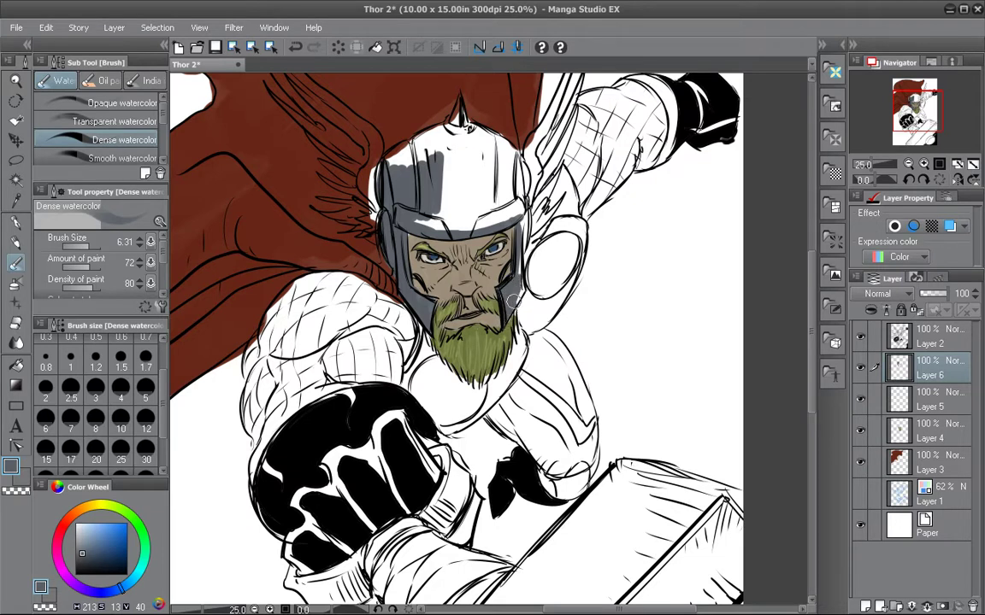
left_click_drag(522, 214, 524, 242)
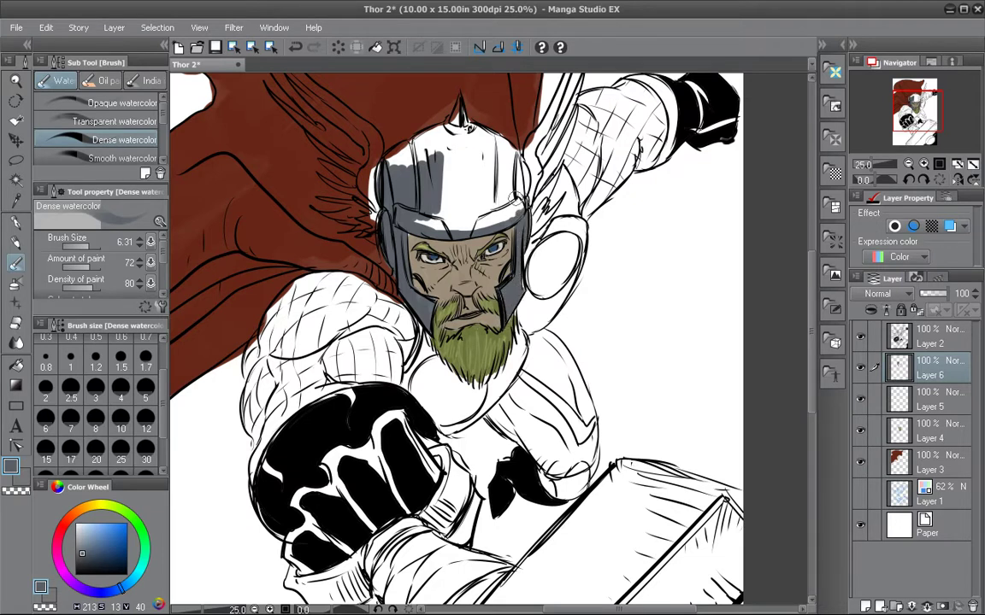
mouse_move(391, 195)
left_mouse_down()
mouse_move(364, 209)
mouse_move(384, 199)
mouse_move(434, 226)
mouse_move(411, 206)
left_mouse_up()
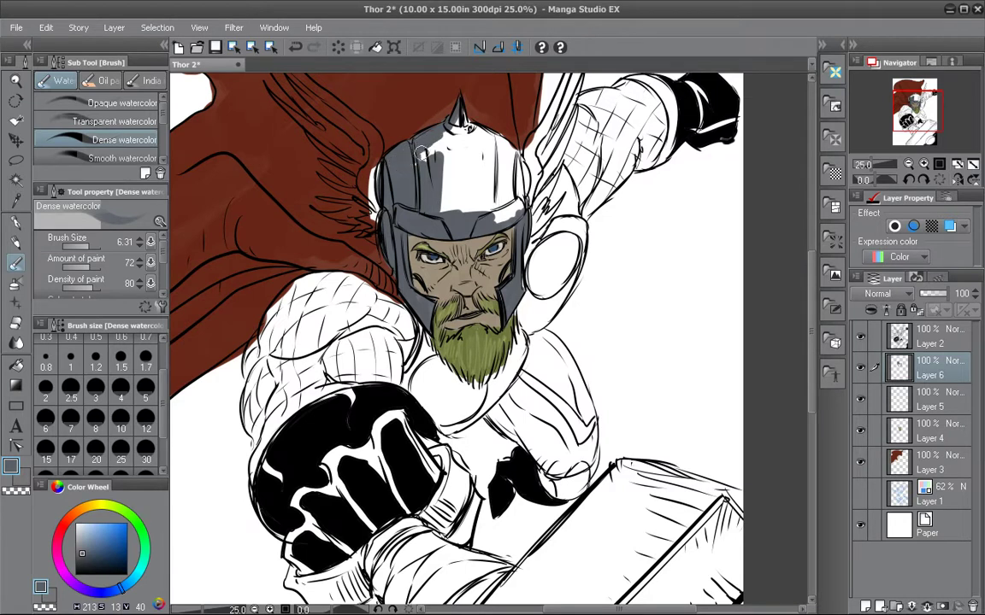
mouse_move(421, 152)
left_mouse_down()
mouse_move(451, 133)
mouse_move(434, 161)
mouse_move(469, 147)
mouse_move(448, 164)
mouse_move(454, 152)
mouse_move(453, 195)
mouse_move(468, 206)
mouse_move(481, 187)
mouse_move(499, 213)
mouse_move(504, 197)
mouse_move(514, 213)
mouse_move(514, 156)
mouse_move(517, 181)
mouse_move(508, 151)
mouse_move(463, 115)
mouse_move(462, 147)
mouse_move(466, 130)
mouse_move(484, 145)
mouse_move(471, 149)
mouse_move(492, 188)
mouse_move(505, 186)
mouse_move(509, 151)
mouse_move(514, 178)
left_mouse_up()
Paint the scale-mail sleeves of the foreground arm and the raised arm in the helmet's slate gray.
left_click_drag(530, 351, 586, 315)
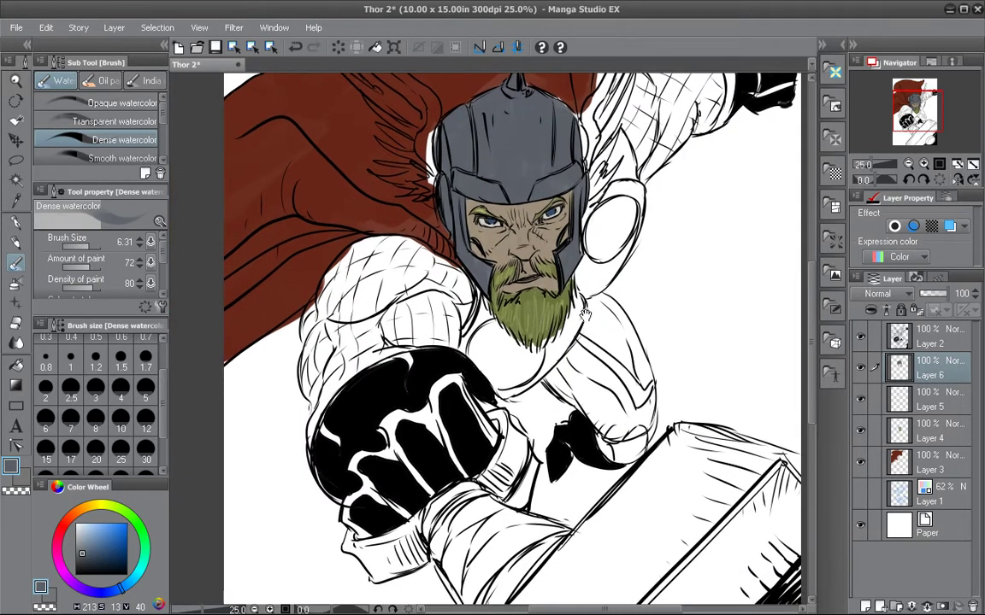
mouse_move(329, 309)
left_mouse_down()
mouse_move(312, 342)
mouse_move(325, 359)
mouse_move(340, 325)
mouse_move(307, 321)
mouse_move(286, 299)
left_mouse_up()
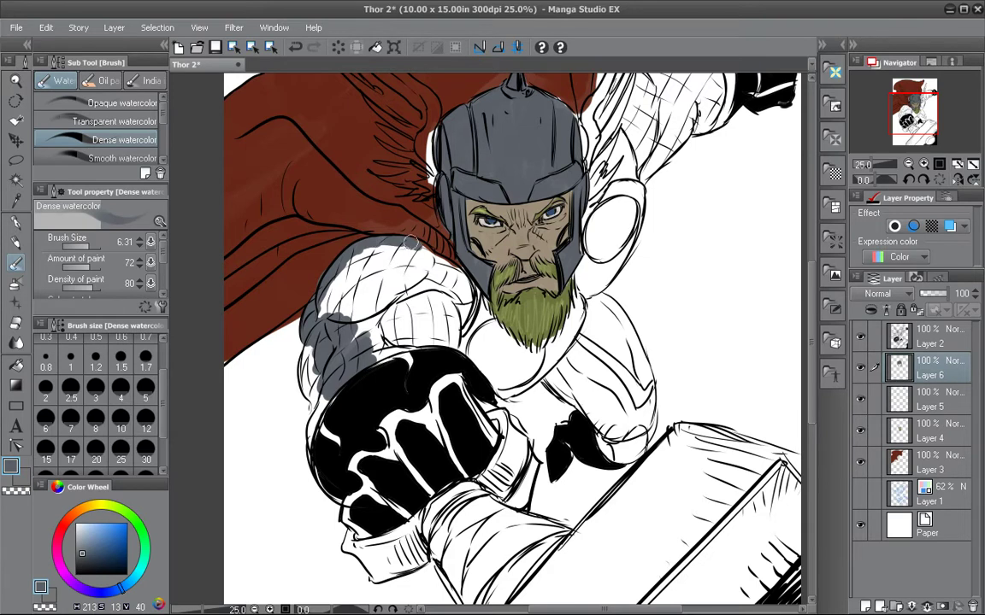
mouse_move(386, 233)
left_mouse_down()
mouse_move(312, 283)
mouse_move(375, 271)
mouse_move(295, 276)
mouse_move(337, 228)
mouse_move(367, 224)
mouse_move(406, 256)
mouse_move(340, 295)
mouse_move(313, 346)
mouse_move(303, 386)
mouse_move(316, 412)
mouse_move(316, 449)
mouse_move(324, 394)
mouse_move(354, 367)
mouse_move(435, 344)
left_mouse_up()
mouse_move(407, 303)
left_mouse_down()
mouse_move(407, 335)
mouse_move(433, 298)
mouse_move(428, 349)
mouse_move(441, 340)
mouse_move(450, 353)
mouse_move(454, 335)
mouse_move(455, 304)
mouse_move(434, 273)
mouse_move(442, 262)
mouse_move(465, 310)
left_mouse_up()
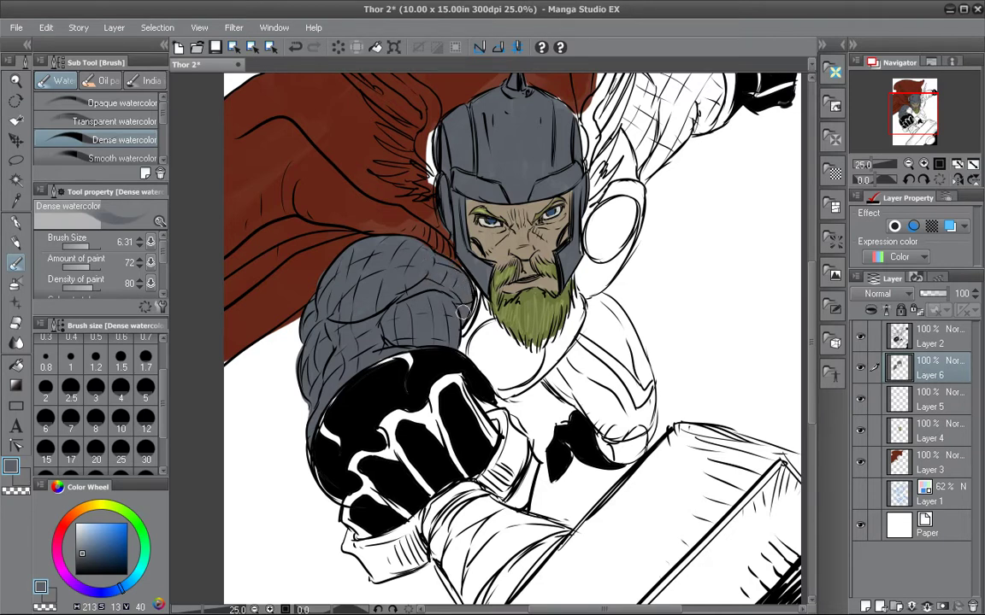
left_click_drag(641, 189, 559, 414)
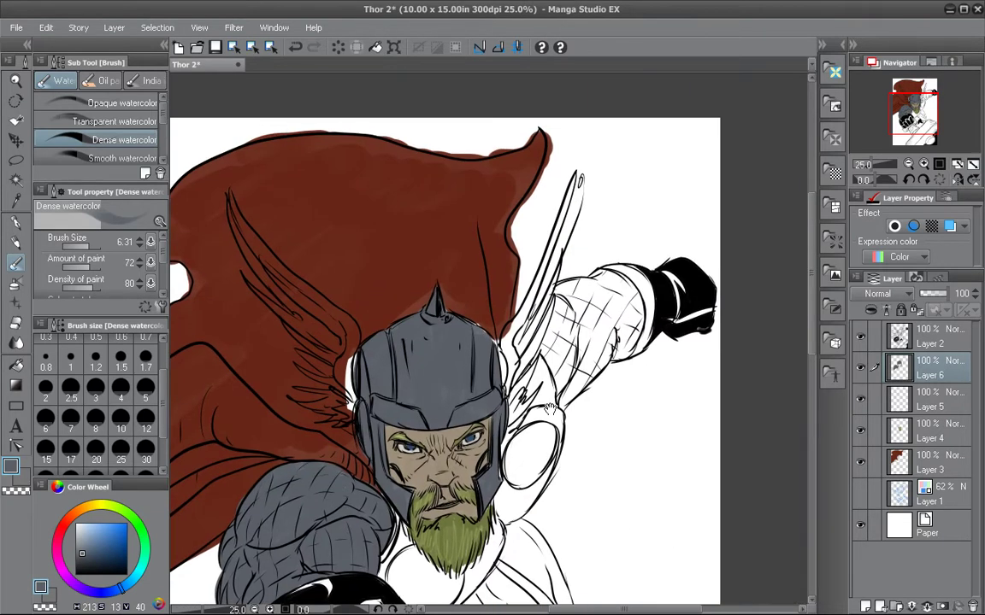
mouse_move(557, 370)
left_mouse_down()
mouse_move(567, 281)
mouse_move(622, 278)
mouse_move(638, 320)
mouse_move(636, 300)
mouse_move(625, 349)
mouse_move(561, 399)
mouse_move(563, 371)
mouse_move(585, 366)
mouse_move(561, 352)
mouse_move(569, 331)
mouse_move(559, 324)
mouse_move(578, 297)
mouse_move(559, 298)
mouse_move(615, 279)
mouse_move(589, 346)
mouse_move(626, 335)
left_mouse_up()
left_click_drag(548, 344, 592, 163)
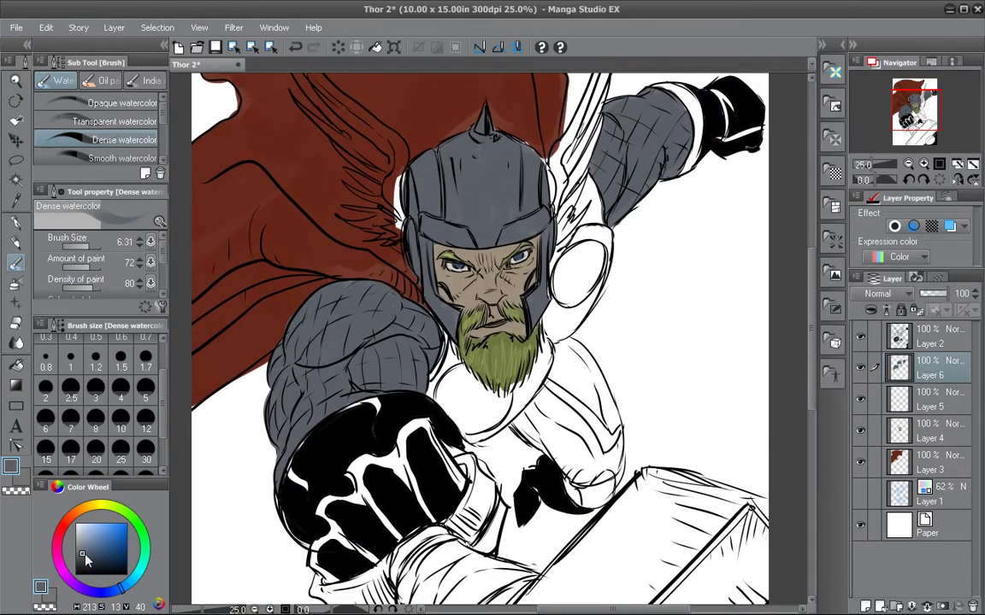
Paint the costume dark blue (H 213, S 49, V 36) around the chest discs, along the side and down the leg, leaving the outer leg panel blank.
left_click_drag(84, 555, 80, 561)
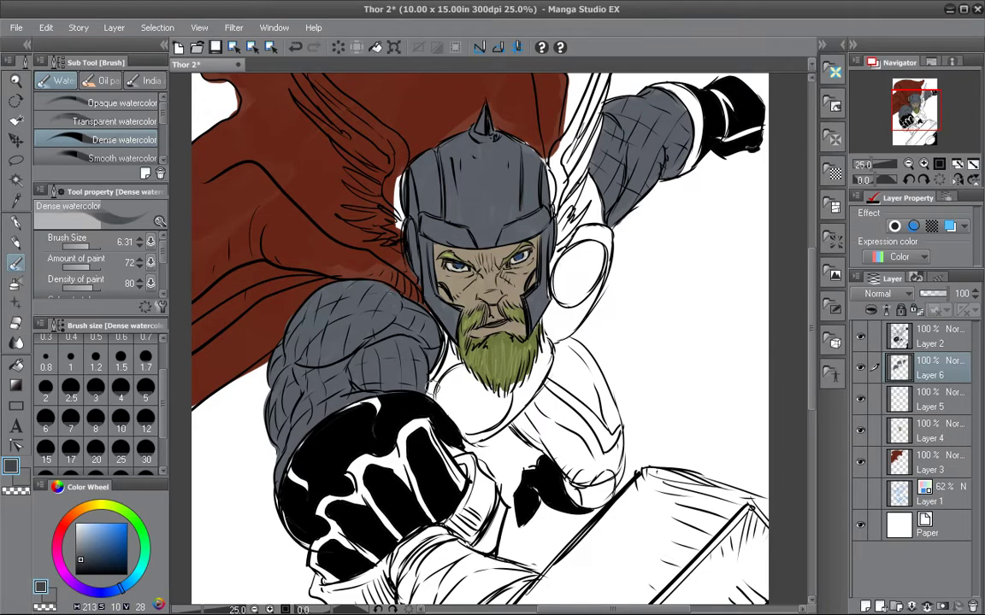
mouse_move(434, 388)
left_mouse_down()
mouse_move(445, 353)
mouse_move(432, 379)
left_mouse_up()
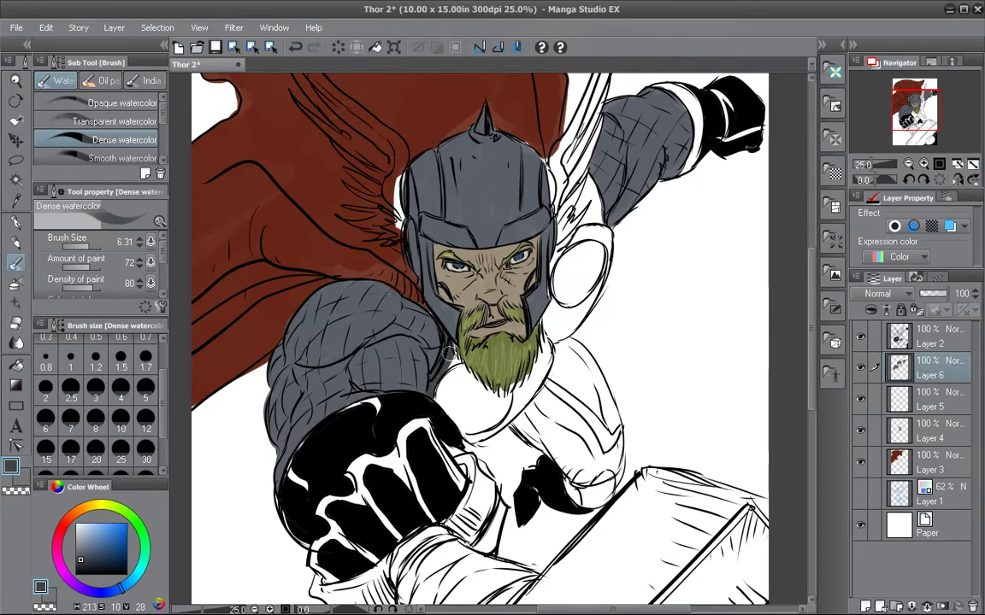
left_click_drag(417, 310, 405, 330)
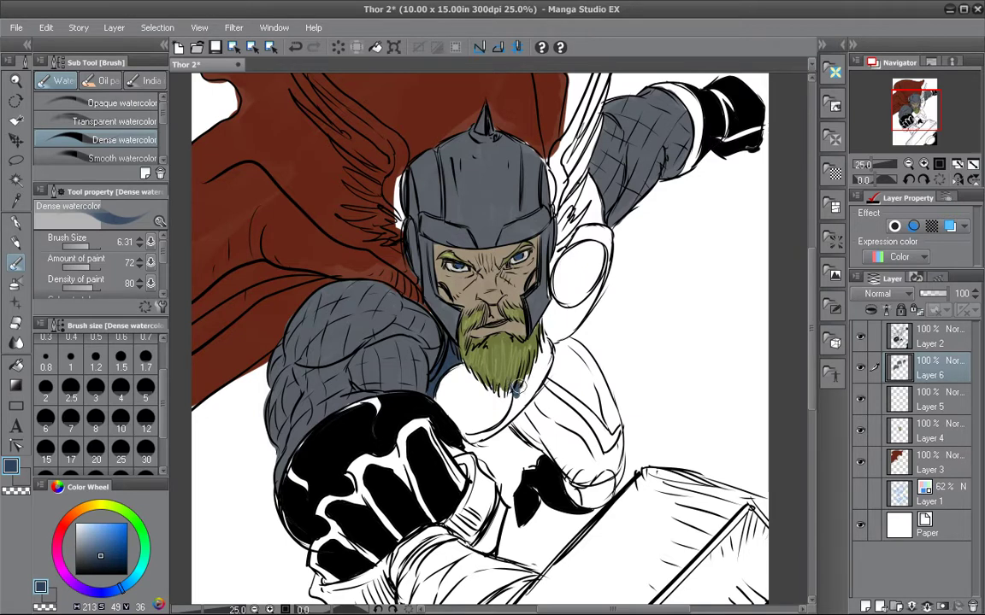
mouse_move(469, 428)
left_mouse_down()
mouse_move(509, 409)
mouse_move(536, 376)
mouse_move(525, 390)
left_mouse_up()
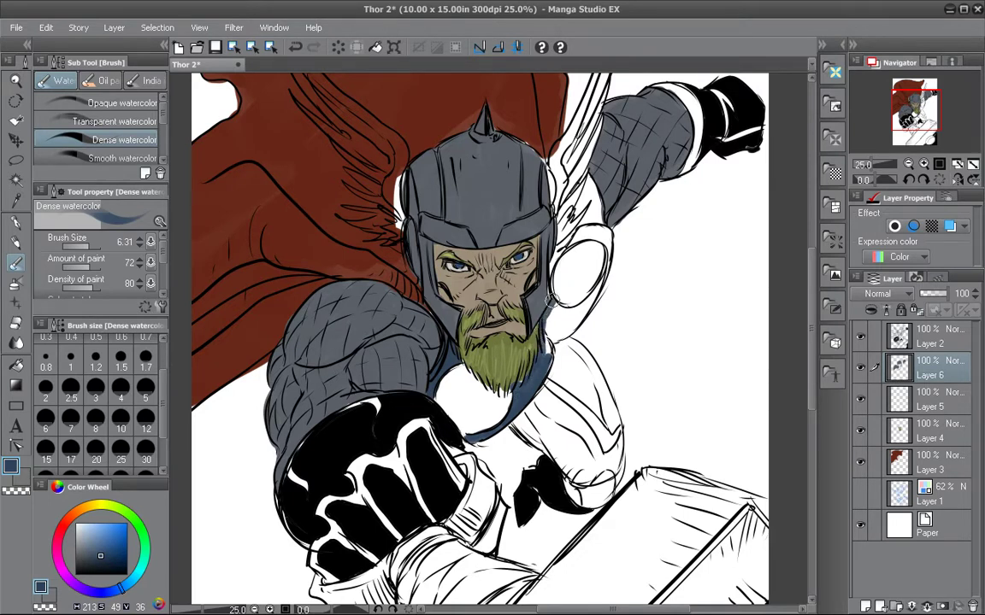
mouse_move(552, 304)
left_mouse_down()
mouse_move(600, 277)
mouse_move(547, 361)
mouse_move(553, 316)
mouse_move(550, 325)
mouse_move(580, 312)
left_mouse_up()
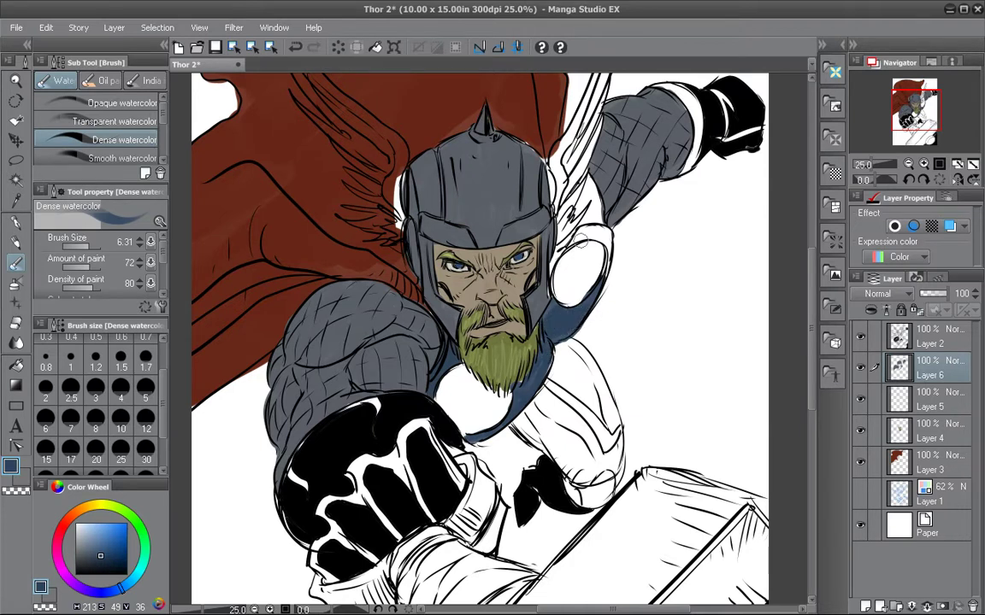
mouse_move(582, 231)
left_mouse_down()
mouse_move(587, 179)
mouse_move(600, 223)
mouse_move(590, 229)
mouse_move(594, 221)
mouse_move(609, 242)
mouse_move(597, 277)
left_mouse_up()
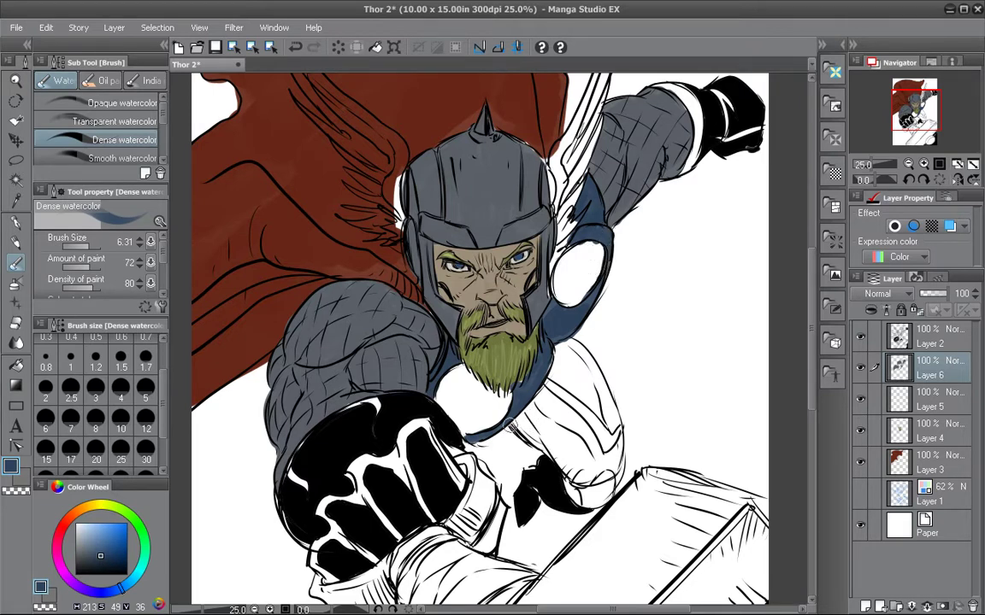
mouse_move(523, 385)
left_mouse_down()
mouse_move(587, 442)
mouse_move(522, 389)
mouse_move(530, 418)
mouse_move(556, 434)
mouse_move(562, 456)
mouse_move(519, 443)
mouse_move(608, 487)
mouse_move(560, 432)
mouse_move(559, 398)
mouse_move(547, 431)
mouse_move(600, 459)
left_mouse_up()
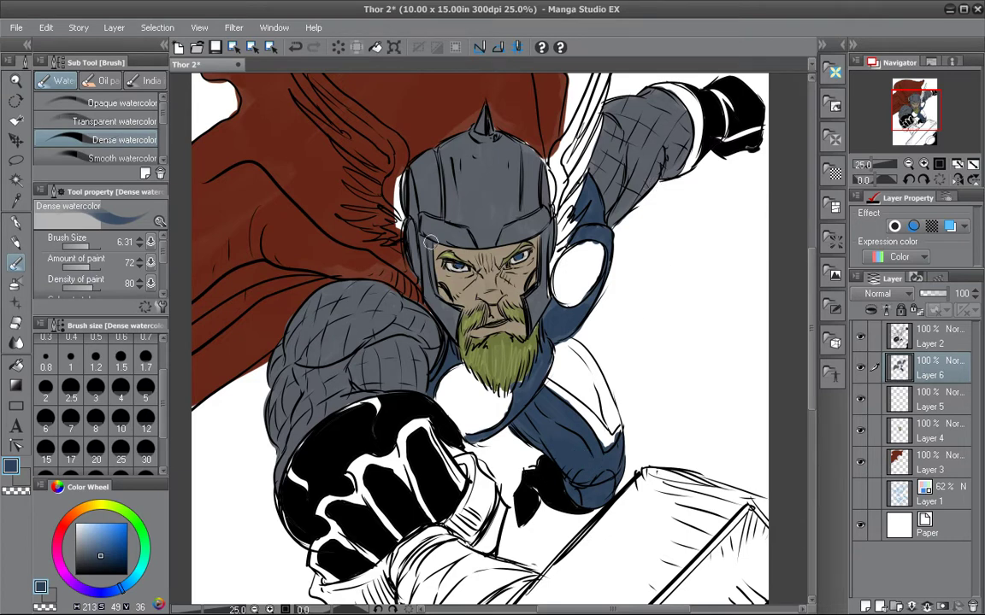
Sample the sleeve's slate gray and fill the outer leg panel with it.
left_click(364, 327, "alt")
left_click_drag(579, 406, 548, 385)
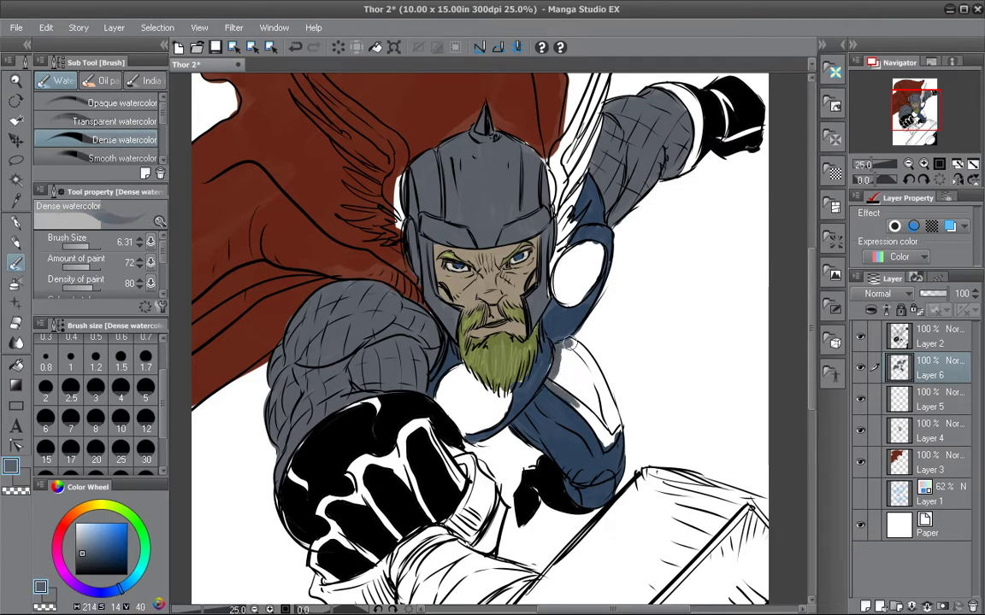
mouse_move(568, 343)
left_mouse_down()
mouse_move(598, 378)
mouse_move(576, 343)
mouse_move(562, 356)
mouse_move(579, 396)
mouse_move(555, 379)
mouse_move(608, 433)
mouse_move(596, 379)
mouse_move(597, 430)
left_mouse_up()
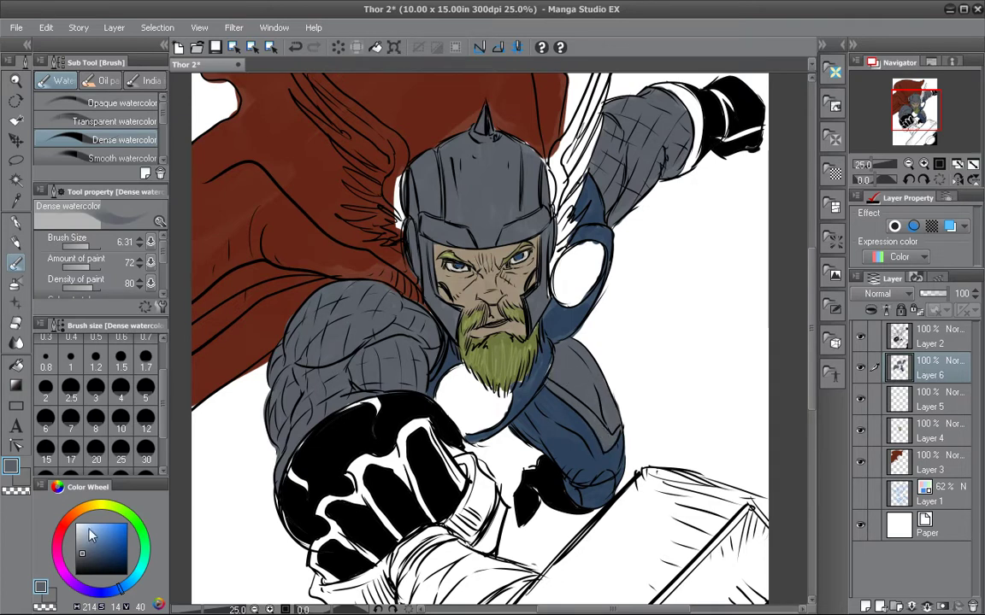
Highlight the foreground arm's scale-mail muscles in light gray (H 214, S 6, V 70) with the Soft airbrush at size 6.31.
left_click(16, 282)
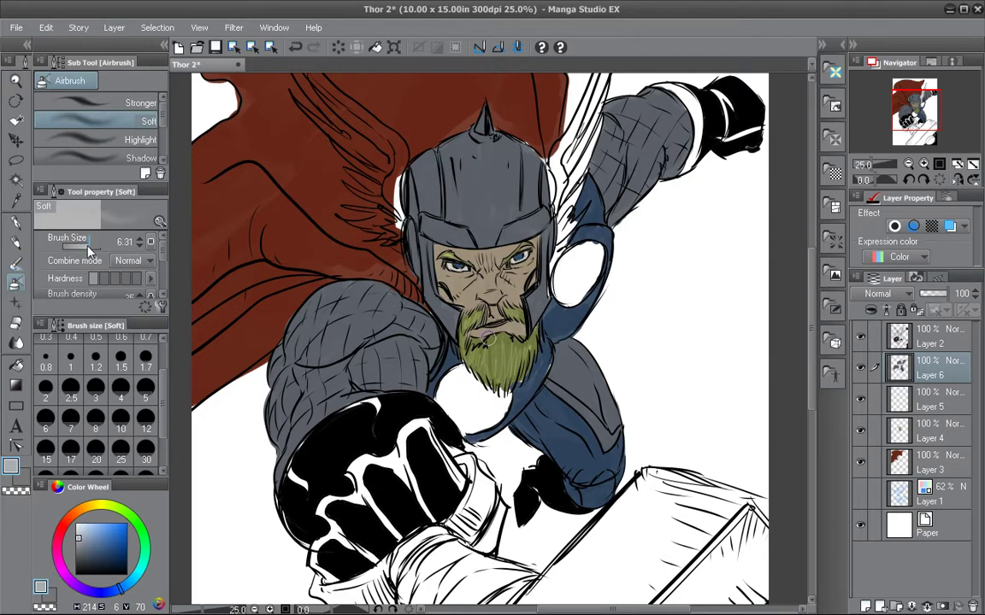
mouse_move(351, 299)
left_mouse_down()
mouse_move(304, 333)
mouse_move(353, 297)
mouse_move(319, 305)
mouse_move(301, 332)
mouse_move(369, 300)
mouse_move(302, 348)
mouse_move(364, 314)
mouse_move(332, 344)
left_mouse_up()
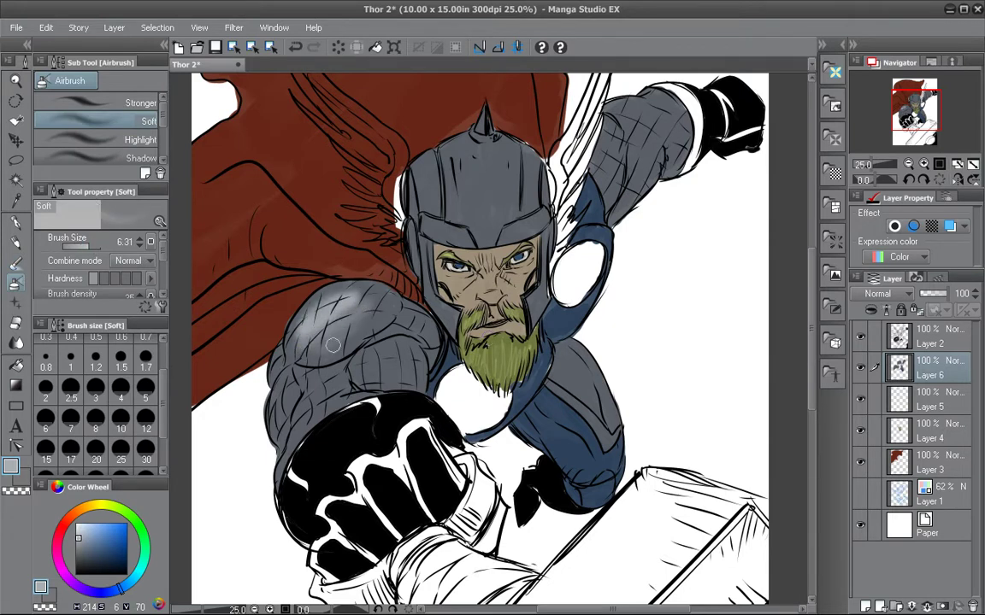
mouse_move(351, 305)
left_mouse_down()
mouse_move(419, 353)
mouse_move(382, 349)
mouse_move(371, 363)
mouse_move(388, 373)
mouse_move(388, 353)
mouse_move(394, 361)
mouse_move(369, 377)
left_mouse_up()
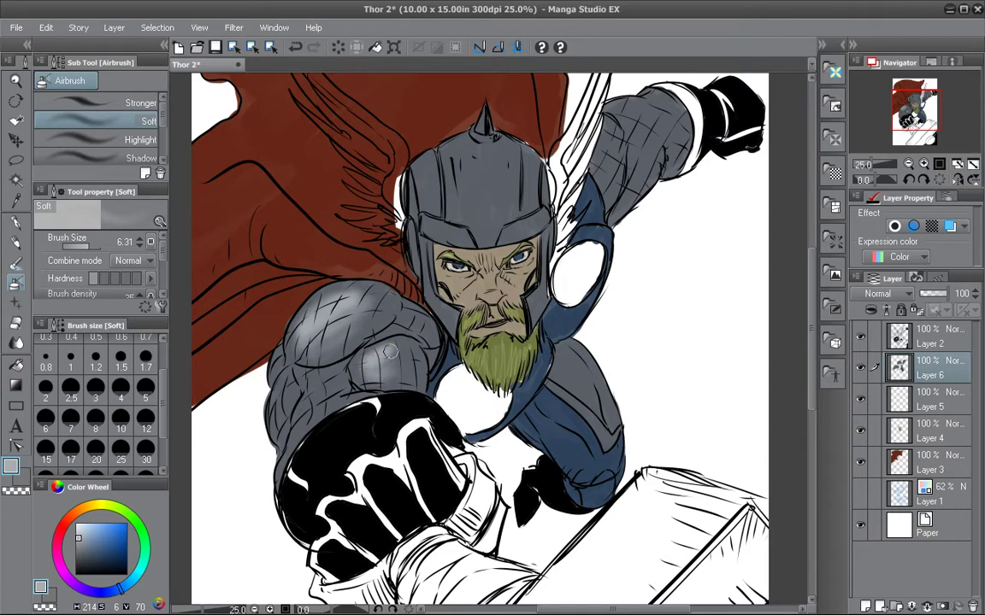
mouse_move(395, 331)
left_mouse_down()
mouse_move(323, 376)
mouse_move(314, 411)
mouse_move(311, 380)
mouse_move(282, 387)
mouse_move(284, 435)
left_mouse_up()
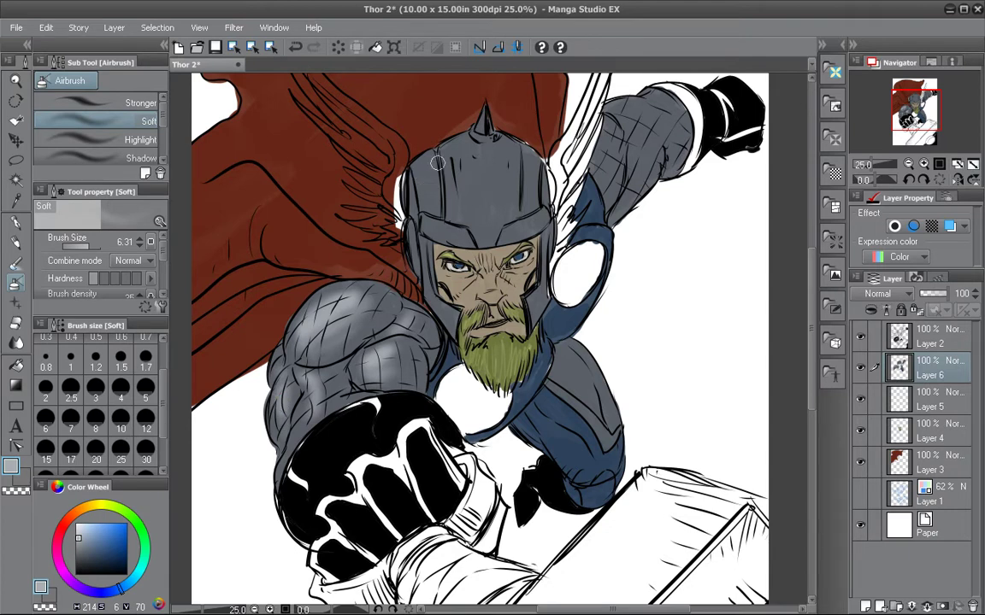
Reduce the airbrush size to 4.37 and add light gray highlights to the helmet, outer leg panel and raised sleeve.
left_click_drag(85, 248, 83, 248)
mouse_move(426, 176)
left_mouse_down()
mouse_move(423, 208)
mouse_move(429, 158)
mouse_move(470, 190)
mouse_move(452, 154)
mouse_move(454, 188)
mouse_move(456, 153)
mouse_move(485, 209)
mouse_move(487, 162)
mouse_move(496, 215)
mouse_move(465, 204)
mouse_move(459, 166)
mouse_move(473, 223)
mouse_move(444, 232)
mouse_move(413, 238)
left_mouse_up()
mouse_move(531, 221)
left_mouse_down()
mouse_move(519, 227)
mouse_move(534, 162)
left_mouse_up()
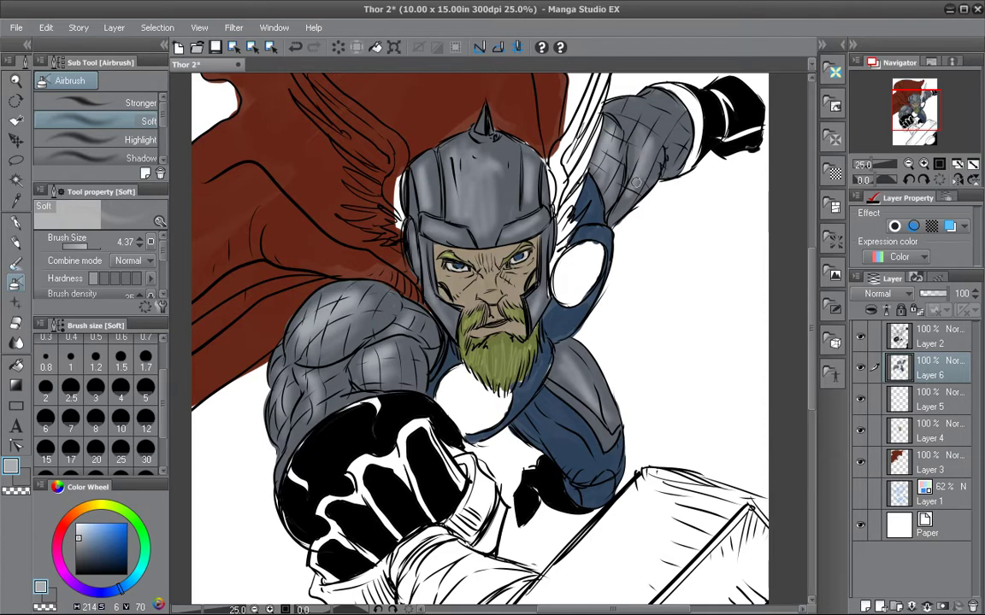
mouse_move(621, 112)
left_mouse_down()
mouse_move(666, 103)
mouse_move(677, 154)
mouse_move(673, 112)
left_mouse_up()
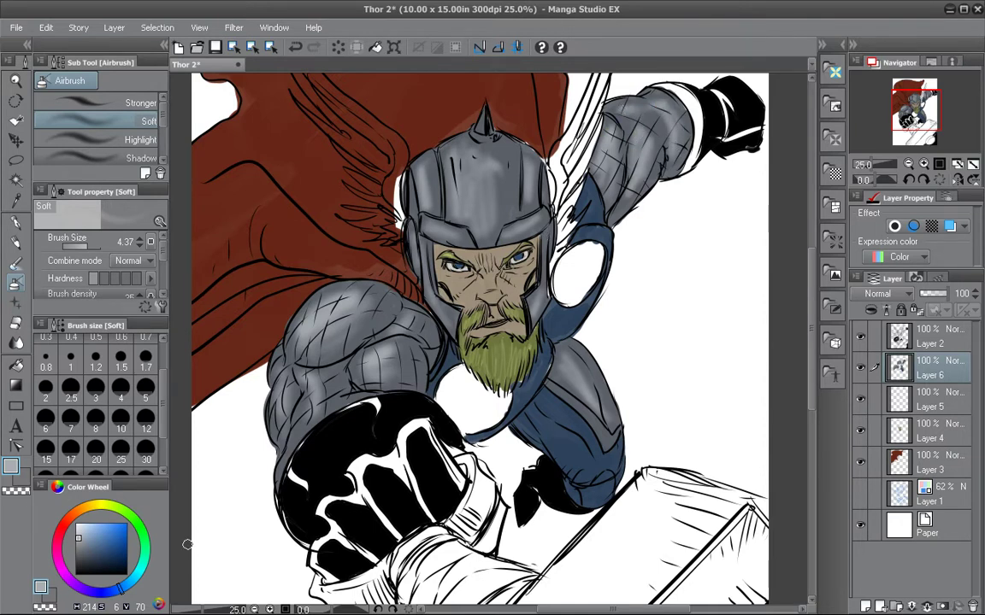
Add a layer directly above the sketch layer and paint both chest discs olive (H 72, S 73, V 49) with Dense watercolor at size 6.31.
left_click(955, 494)
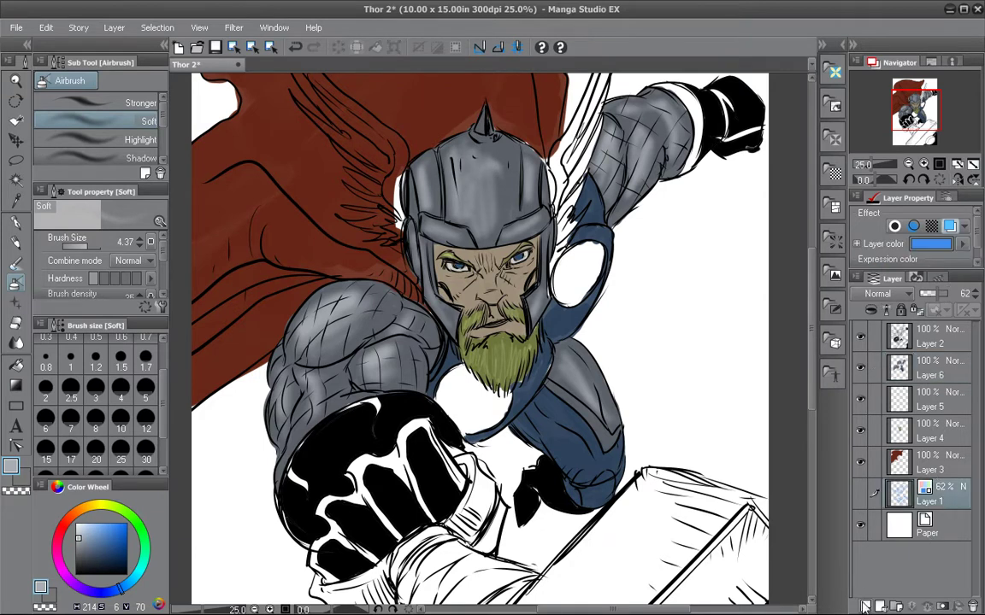
left_click(865, 605)
left_click_drag(130, 521, 117, 506)
left_click_drag(105, 536, 113, 548)
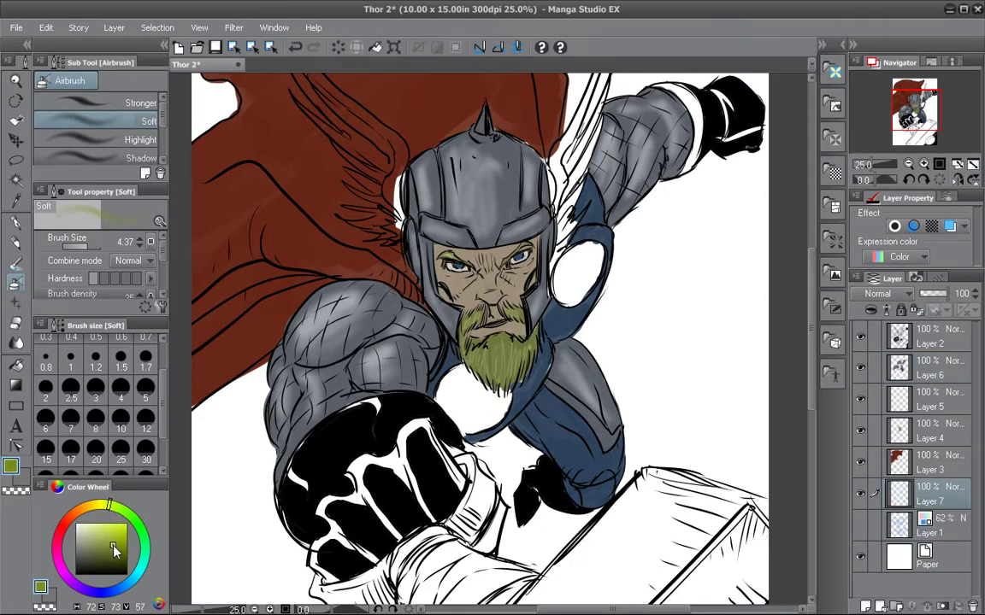
left_click(17, 265)
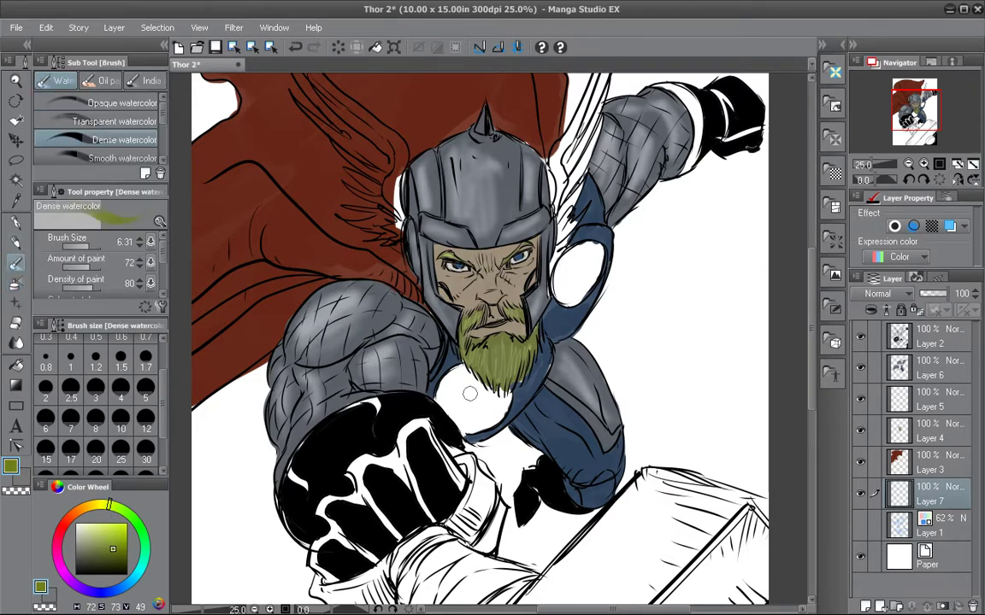
mouse_move(448, 382)
left_mouse_down()
mouse_move(487, 406)
mouse_move(480, 425)
left_mouse_up()
mouse_move(602, 226)
left_mouse_down()
mouse_move(555, 298)
mouse_move(563, 308)
mouse_move(587, 284)
left_mouse_up()
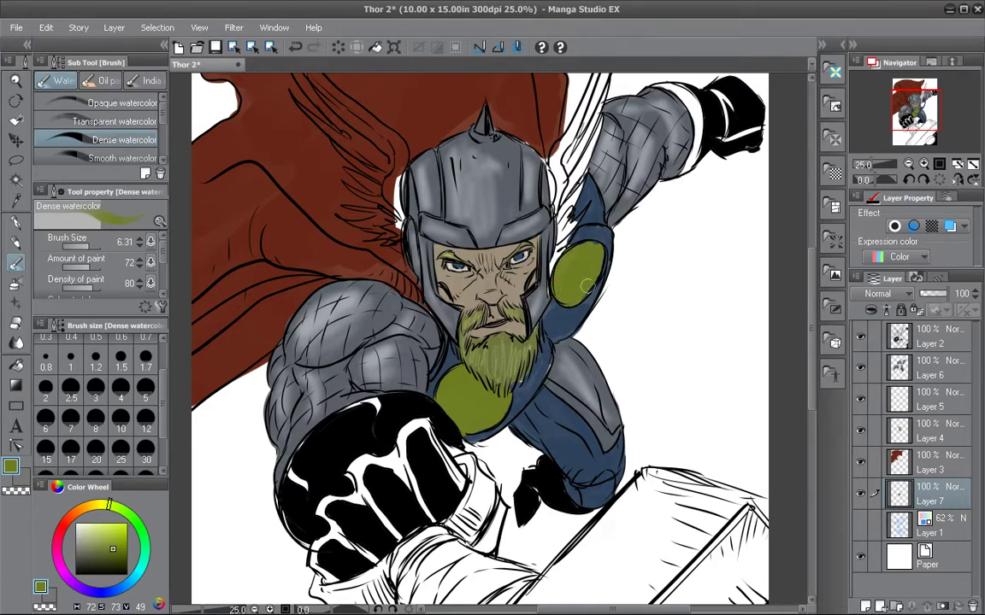
Highlight both chest discs with the Soft airbrush in light olive (H 72, S 40, V 72), then paler (H 72, S 21, V 84) at size 7.59.
left_click(95, 538)
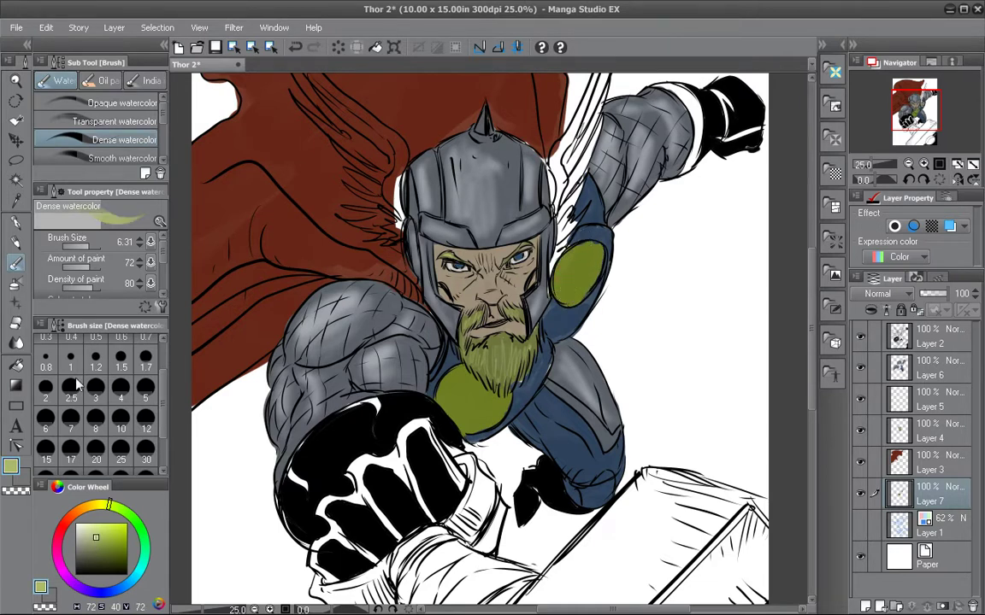
left_click(15, 282)
mouse_move(463, 403)
left_mouse_down()
mouse_move(475, 400)
mouse_move(466, 403)
left_mouse_up()
left_click_drag(577, 269, 579, 275)
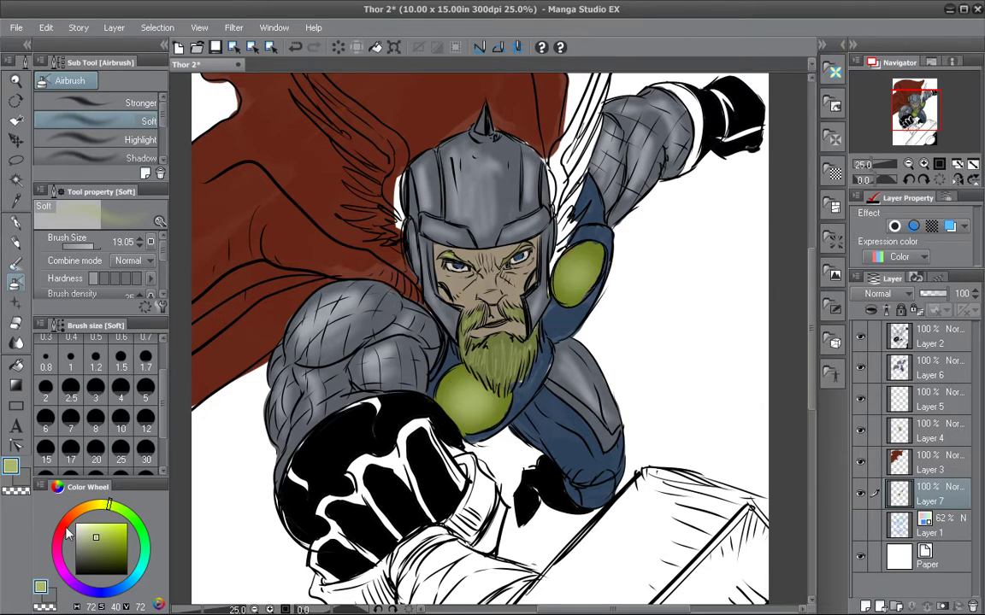
left_click(86, 532)
left_click(89, 246)
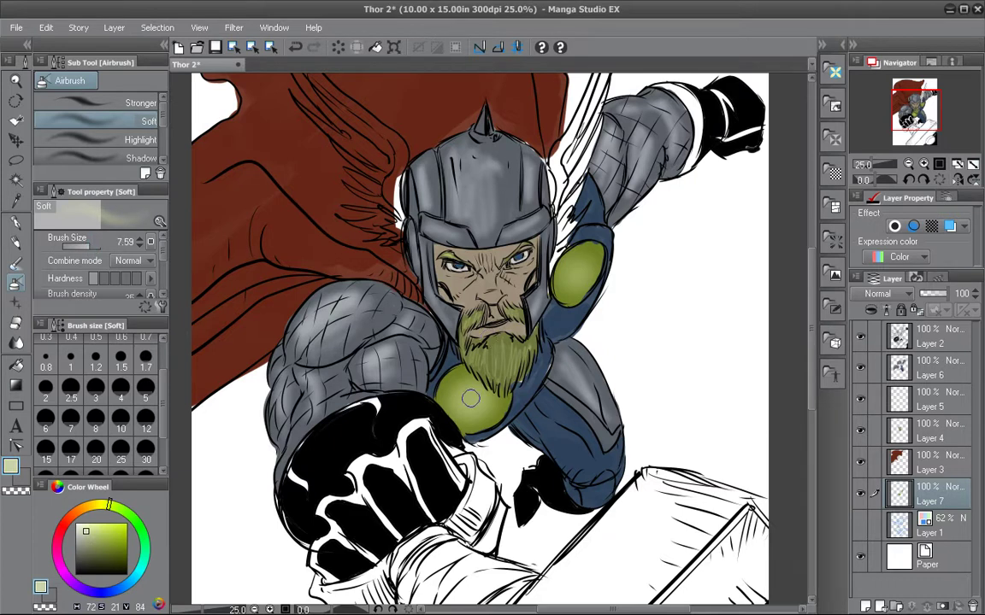
left_click_drag(471, 398, 460, 401)
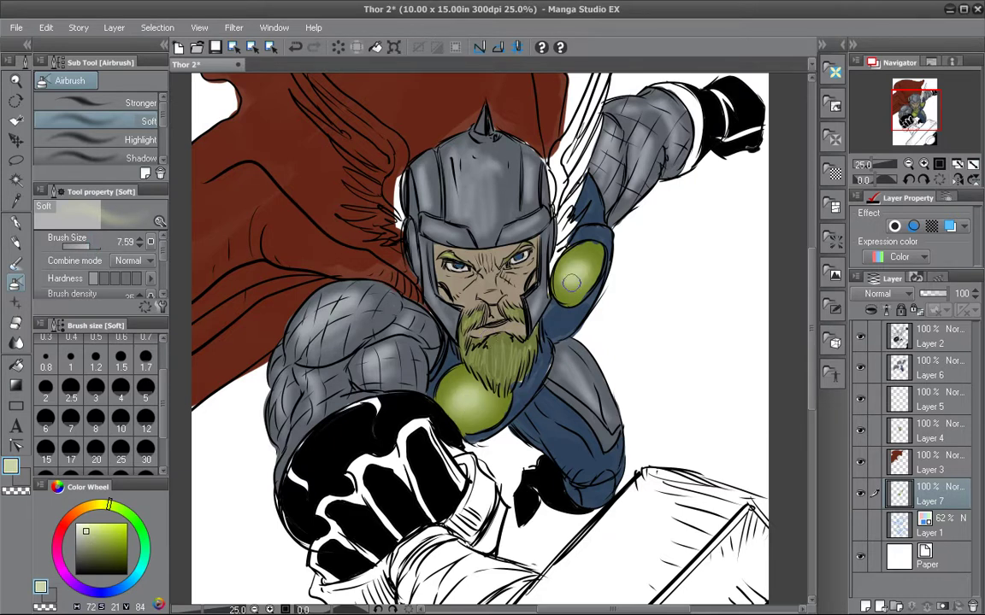
Choose a neutral mid gray (H 72, S 0, V 45) and the Dense watercolor brush for coloring the hammer.
left_click_drag(647, 377, 621, 283)
scroll(621, 283, "down", 5)
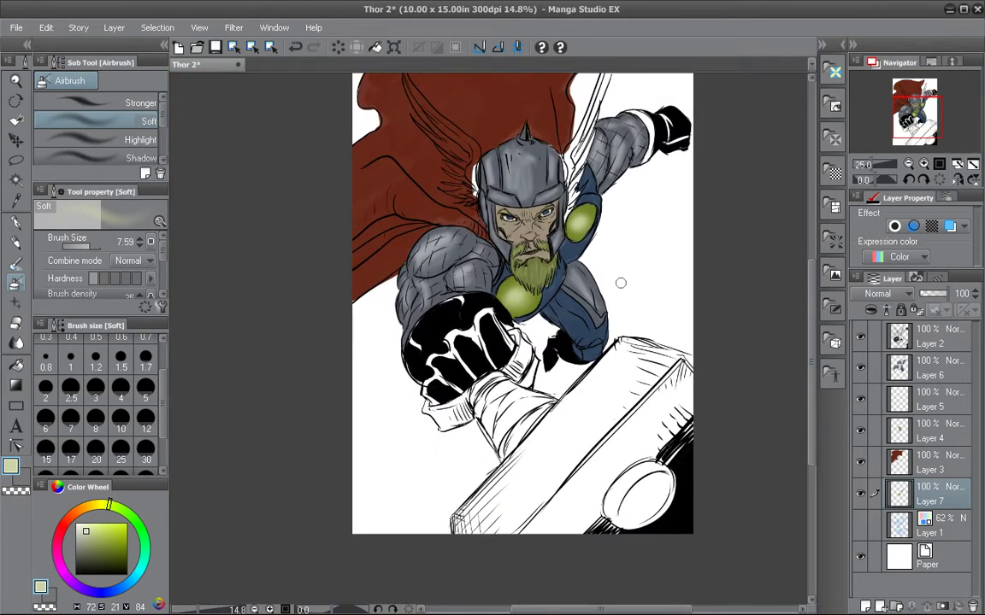
scroll(620, 283, "up", 2)
left_click_drag(373, 297, 365, 229)
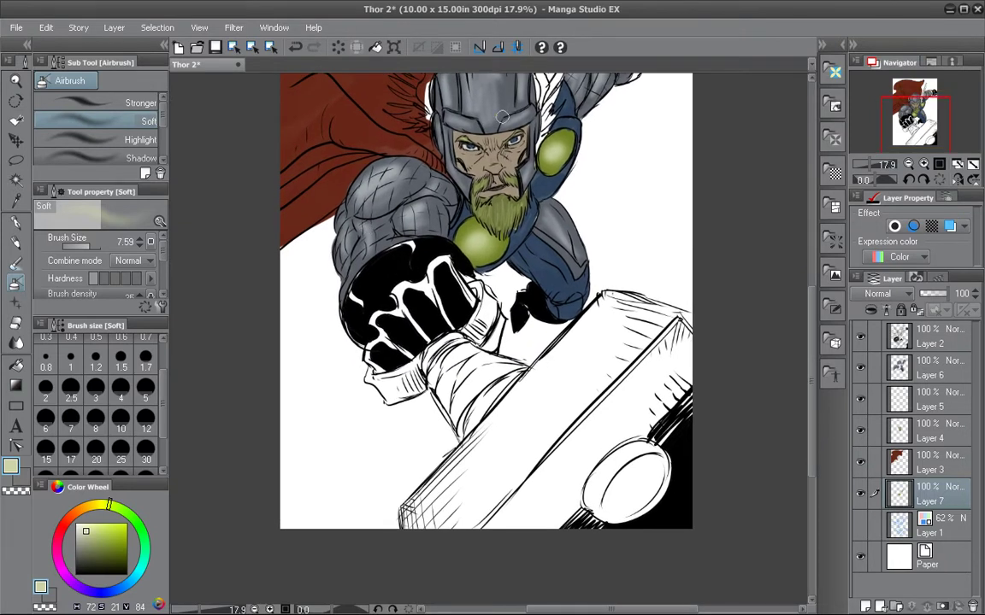
mouse_move(103, 548)
left_mouse_down()
mouse_move(74, 564)
mouse_move(75, 553)
left_mouse_up()
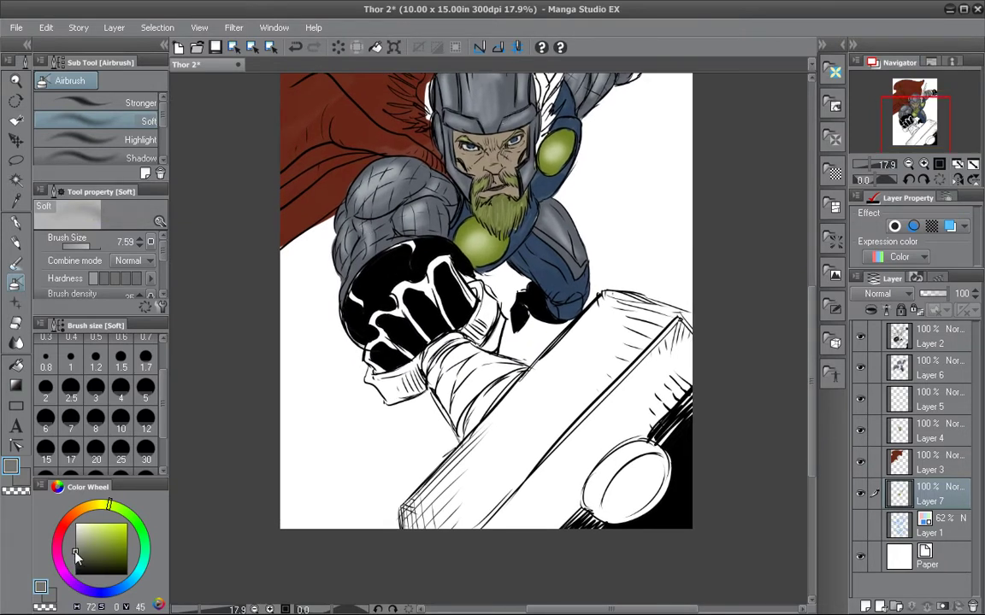
left_click(15, 265)
key("m")
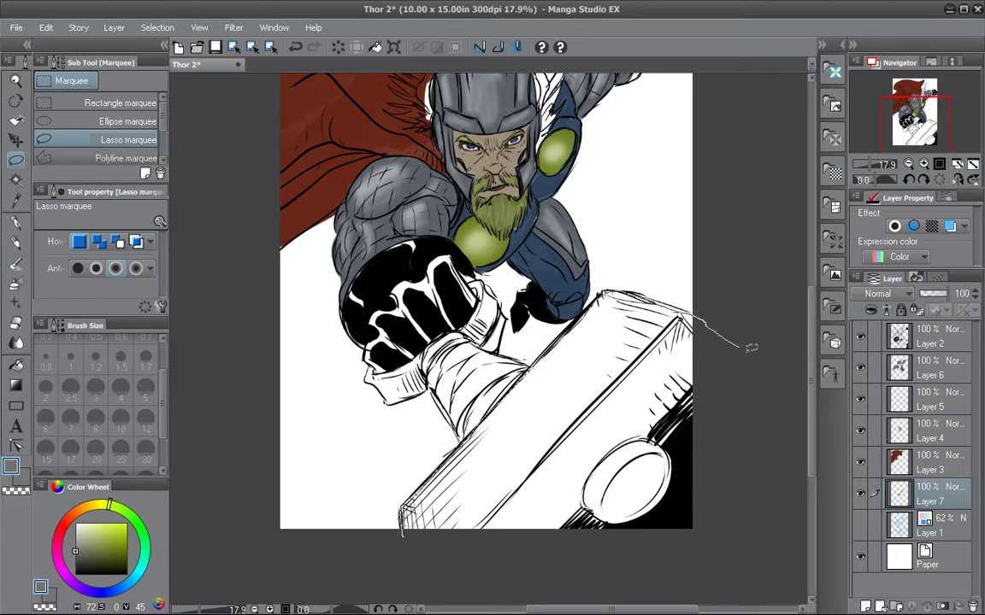
left_click_drag(750, 348, 754, 351)
key("ctrl+d")
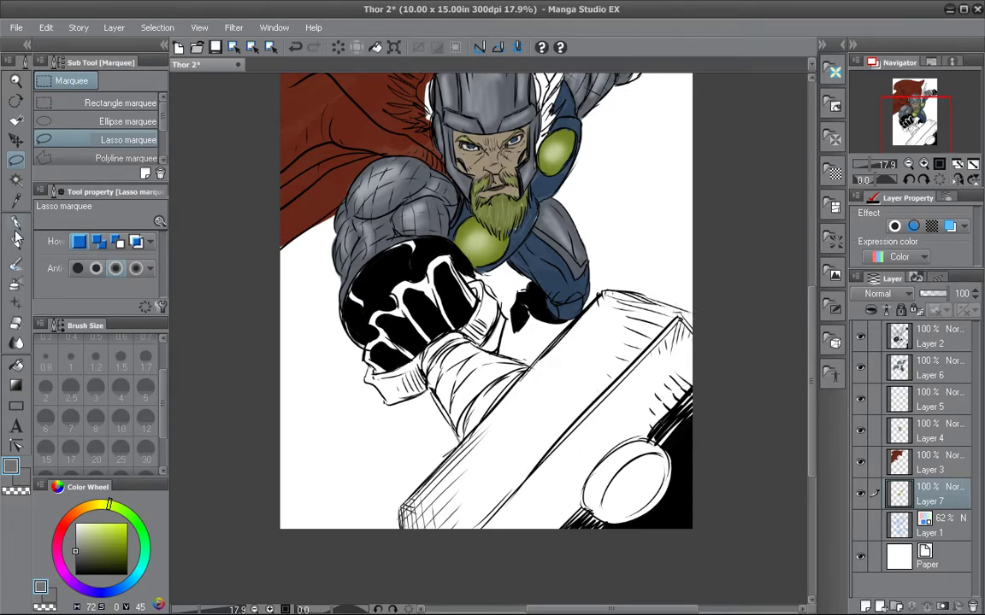
Paint the whole hammer head mid gray with Dense watercolor at size 22.91.
key("b")
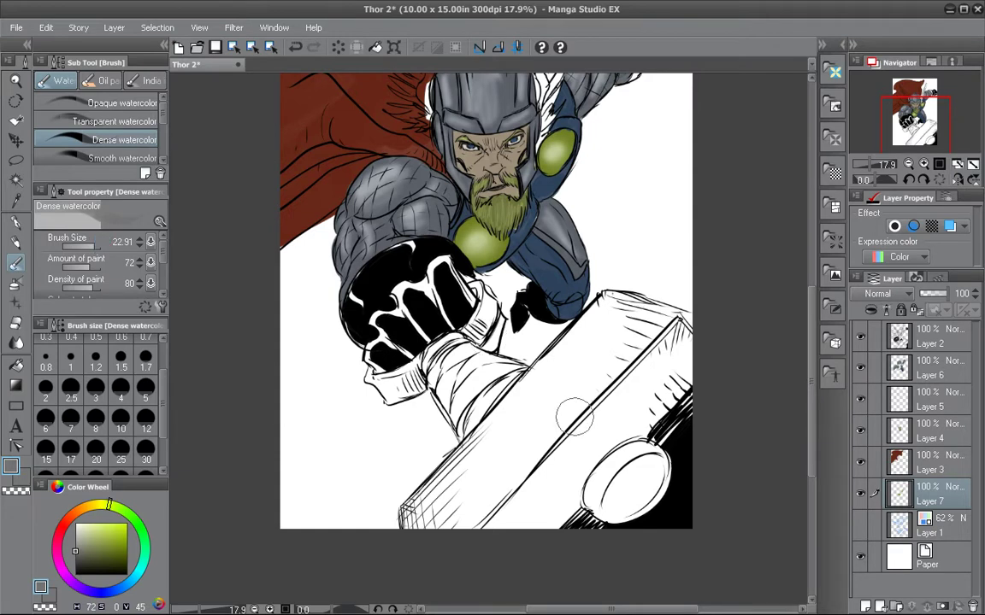
mouse_move(583, 399)
left_mouse_down()
mouse_move(569, 438)
mouse_move(599, 430)
mouse_move(563, 519)
mouse_move(644, 467)
mouse_move(663, 504)
left_mouse_up()
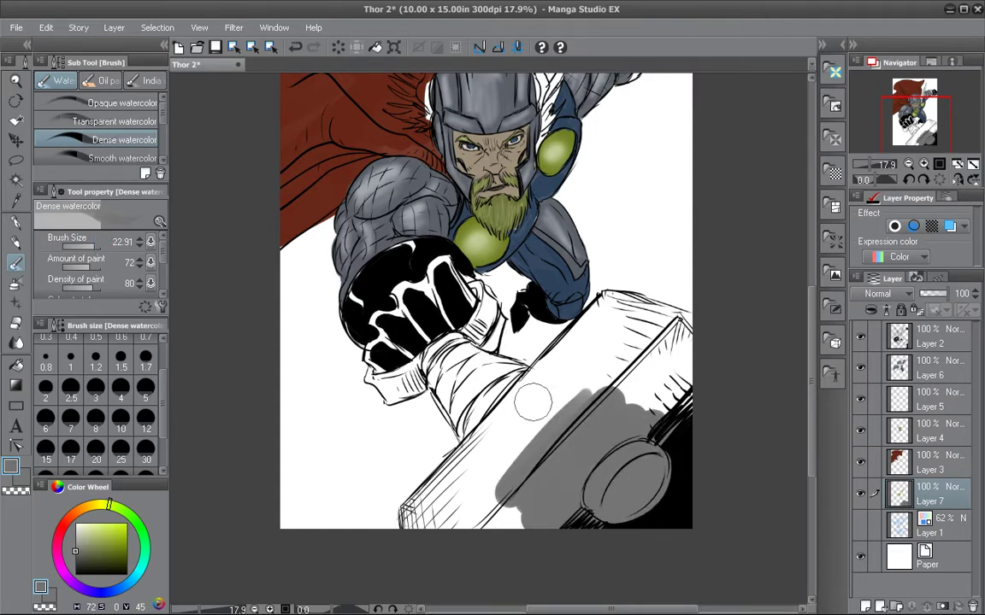
mouse_move(532, 401)
left_mouse_down()
mouse_move(466, 401)
mouse_move(462, 419)
mouse_move(512, 350)
mouse_move(524, 386)
mouse_move(560, 359)
mouse_move(602, 367)
mouse_move(617, 414)
mouse_move(698, 373)
mouse_move(538, 321)
mouse_move(595, 313)
mouse_move(437, 499)
mouse_move(423, 498)
mouse_move(494, 540)
left_mouse_up()
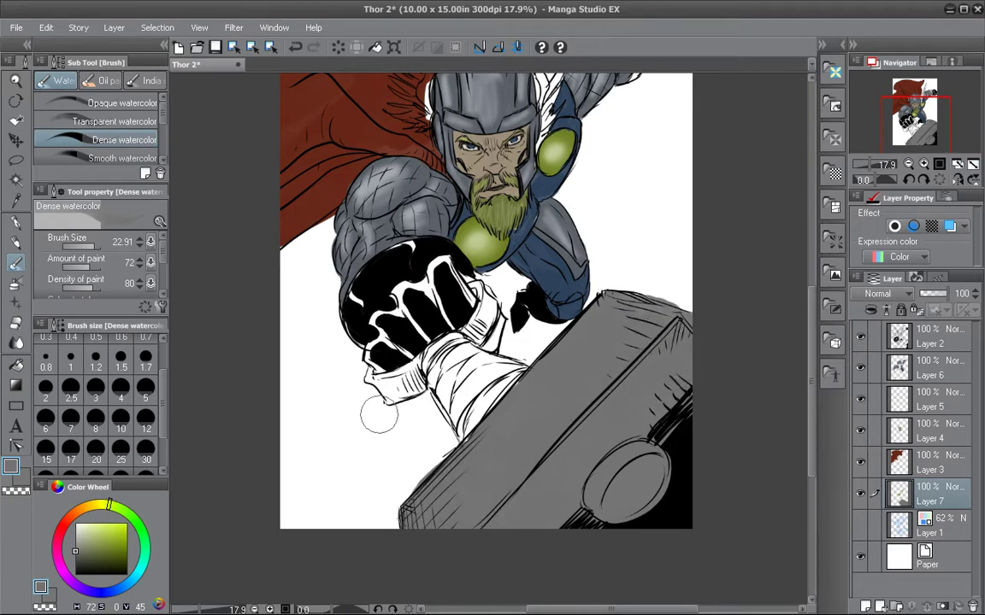
Highlight the faces of the hammer head in lighter gray (H 72, S 0, V 67) with the Soft airbrush at size 33.11.
left_click(15, 282)
left_click(77, 541)
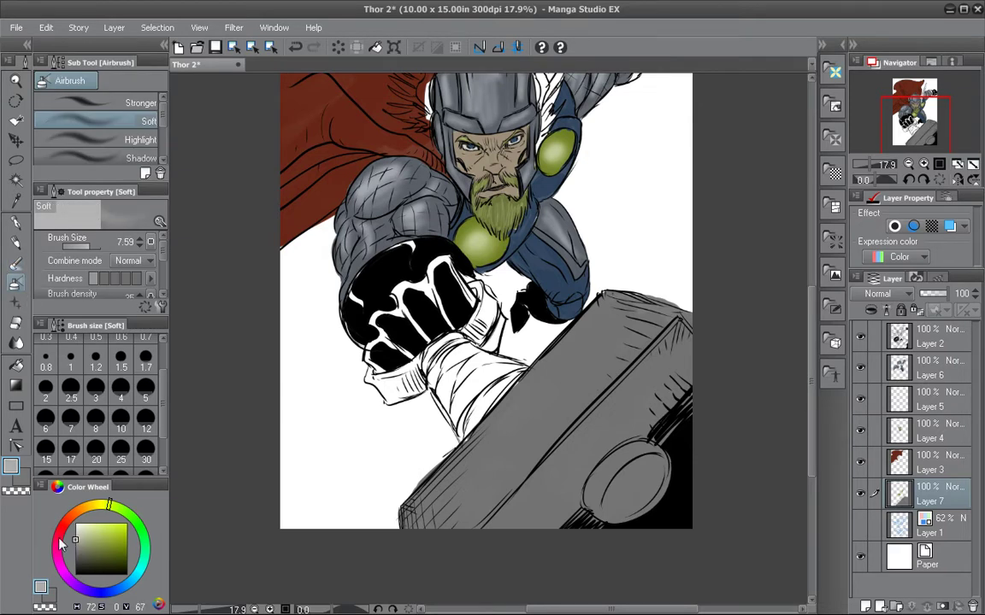
left_click(95, 247)
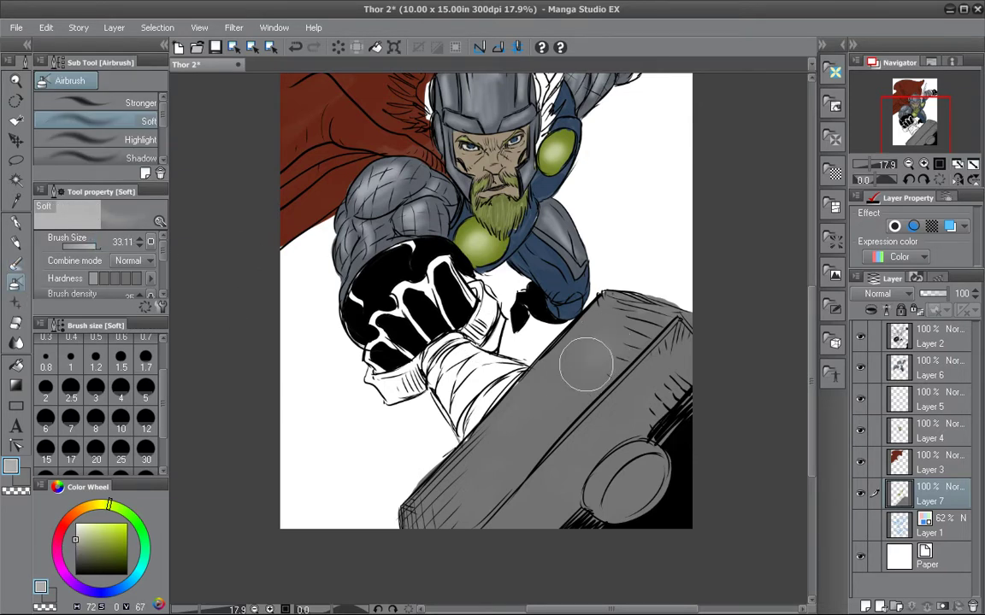
mouse_move(585, 366)
left_mouse_down()
mouse_move(505, 475)
mouse_move(530, 494)
mouse_move(504, 376)
mouse_move(536, 302)
left_mouse_up()
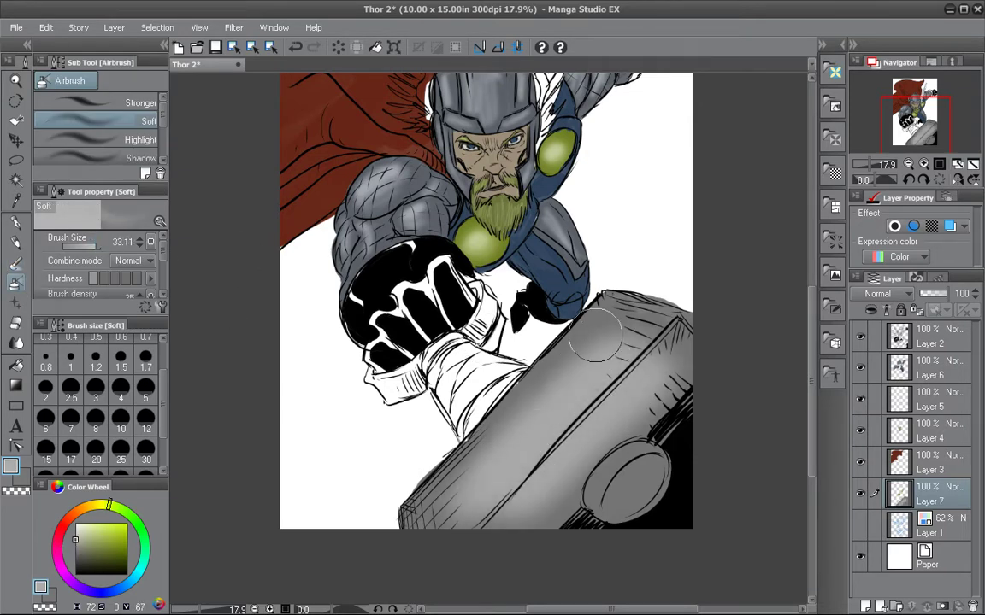
Paint the hammer handle light gray (H 72, S 0, V 67) with Dense watercolor at size 22.91.
left_click(79, 549)
left_click_drag(79, 550, 73, 541)
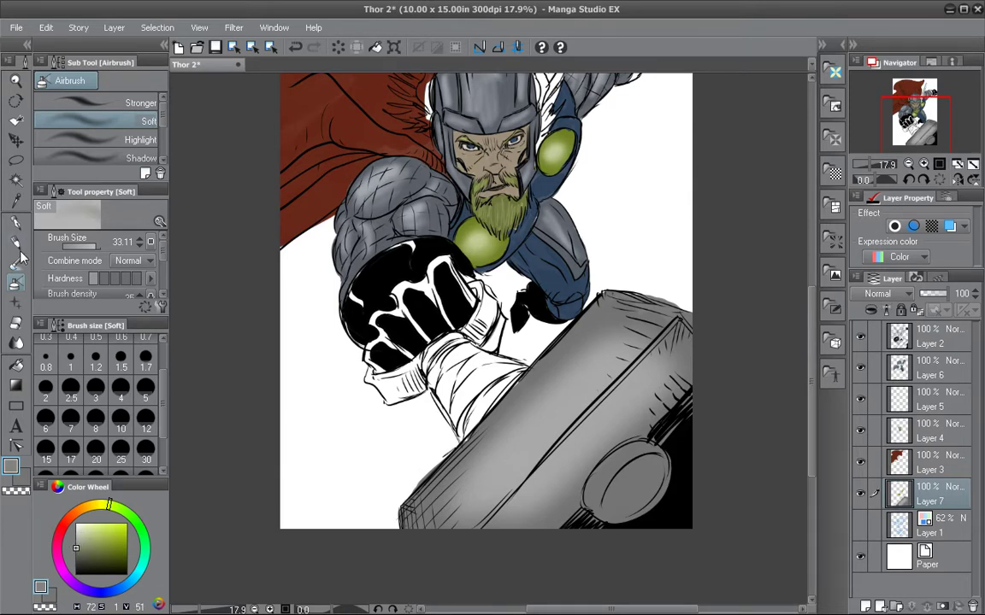
left_click(73, 540)
left_click(15, 263)
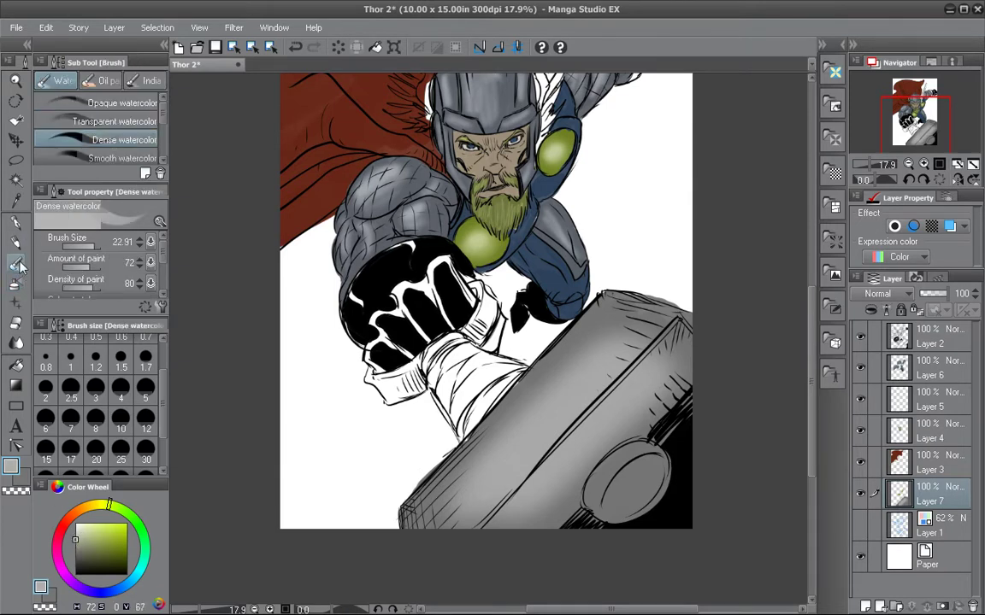
mouse_move(444, 387)
left_mouse_down()
mouse_move(438, 355)
mouse_move(453, 351)
mouse_move(446, 380)
left_mouse_up()
mouse_move(483, 364)
left_mouse_down()
mouse_move(517, 370)
mouse_move(464, 426)
left_mouse_up()
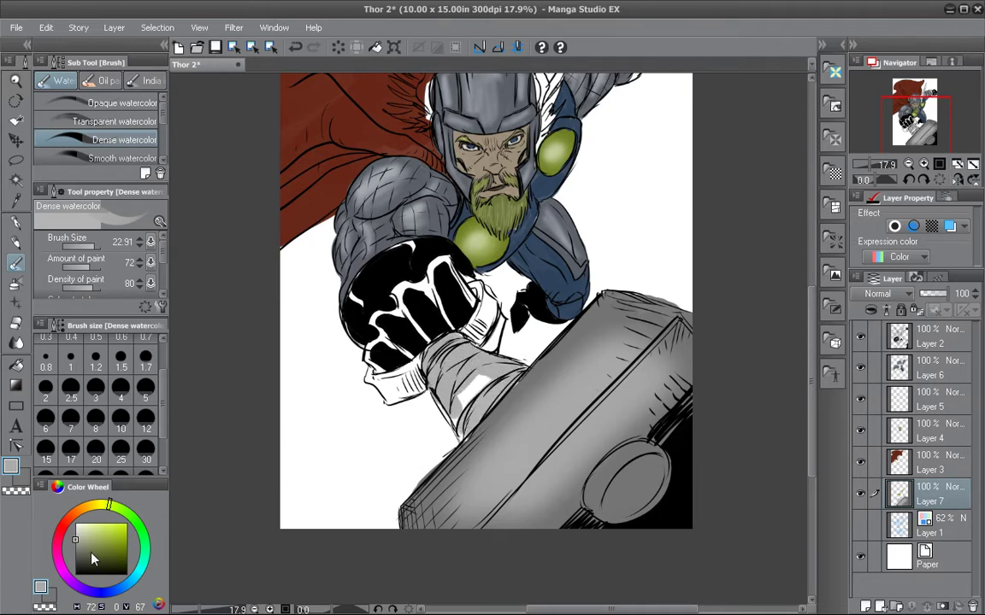
Paint over the gray hammer handle in medium brown (H 29, S 28, V 48) with Dense watercolor.
left_click(79, 507)
left_click(93, 551)
left_click_drag(93, 552, 88, 547)
mouse_move(438, 363)
left_mouse_down()
mouse_move(454, 345)
mouse_move(439, 367)
mouse_move(462, 388)
left_mouse_up()
left_click(89, 550)
mouse_move(419, 312)
left_mouse_down()
mouse_move(398, 334)
mouse_move(455, 389)
mouse_move(409, 380)
mouse_move(438, 367)
mouse_move(427, 380)
mouse_move(480, 402)
left_mouse_up()
Paint the hammer handle and the foreground glove's cuff dark brown (H 29, S 30, V 36) with Dense watercolor at size 6.31.
left_click(88, 247)
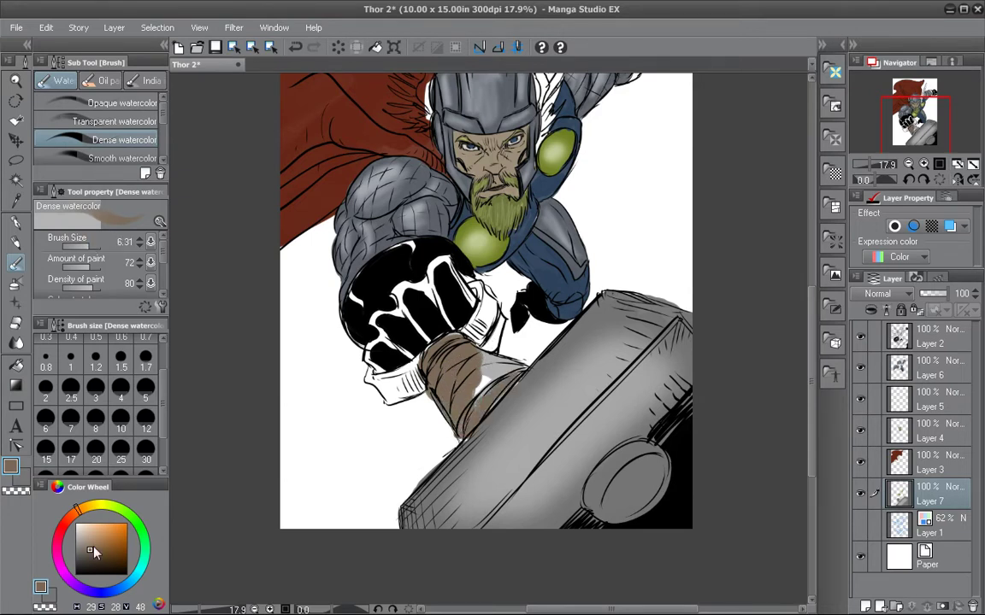
left_click(91, 555)
mouse_move(455, 336)
left_mouse_down()
mouse_move(438, 377)
mouse_move(476, 356)
mouse_move(423, 340)
mouse_move(432, 368)
mouse_move(484, 365)
mouse_move(466, 333)
mouse_move(494, 354)
mouse_move(487, 301)
mouse_move(469, 328)
mouse_move(488, 318)
mouse_move(483, 332)
left_mouse_up()
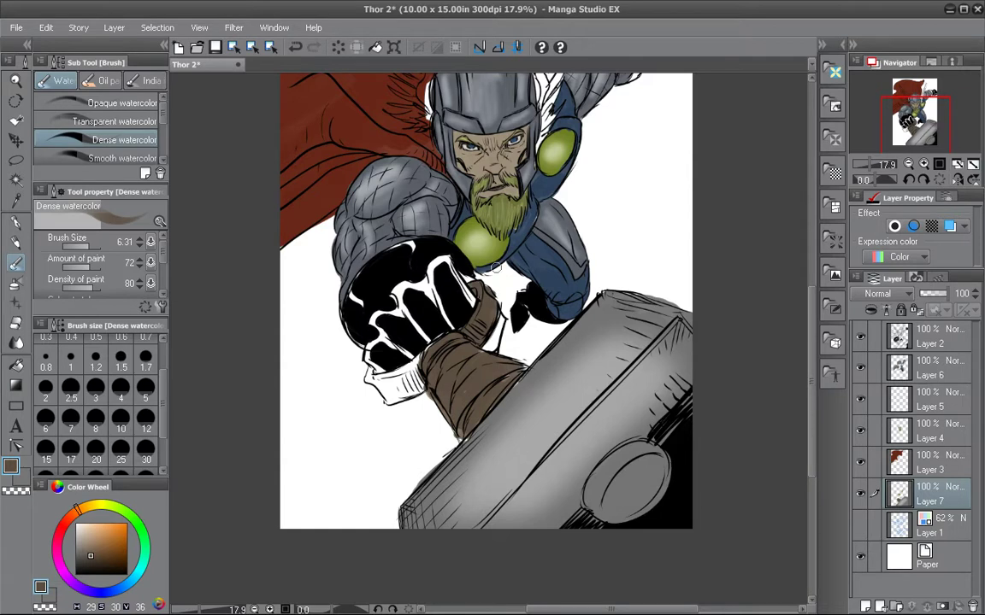
mouse_move(373, 382)
left_mouse_down()
mouse_move(428, 384)
mouse_move(375, 376)
mouse_move(424, 353)
mouse_move(390, 377)
mouse_move(401, 373)
mouse_move(431, 348)
mouse_move(396, 384)
mouse_move(419, 373)
mouse_move(454, 338)
left_mouse_up()
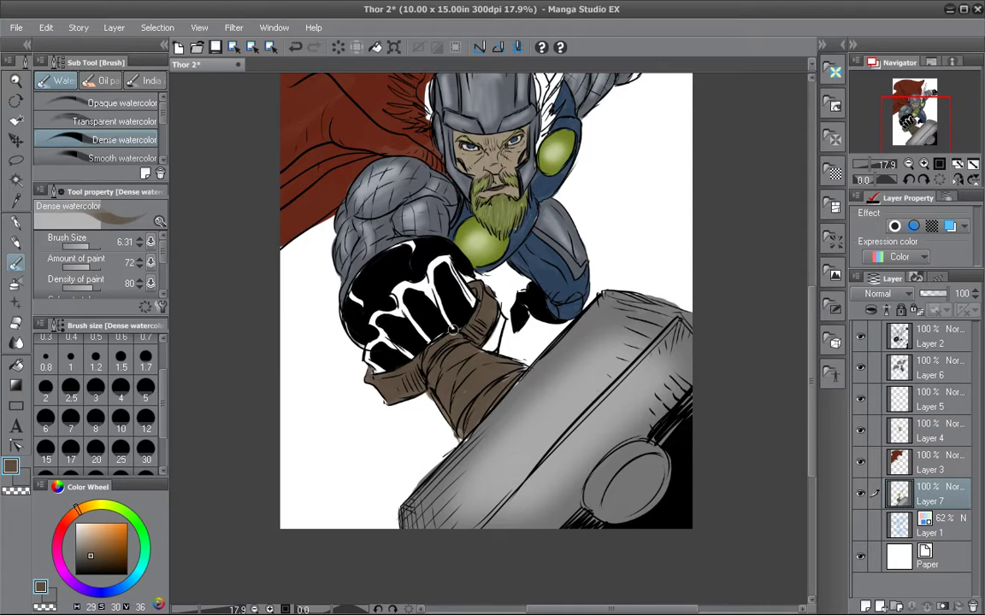
Fill the white highlight shapes on the foreground glove with gray (H 29, S 3, V 48).
left_click(76, 549)
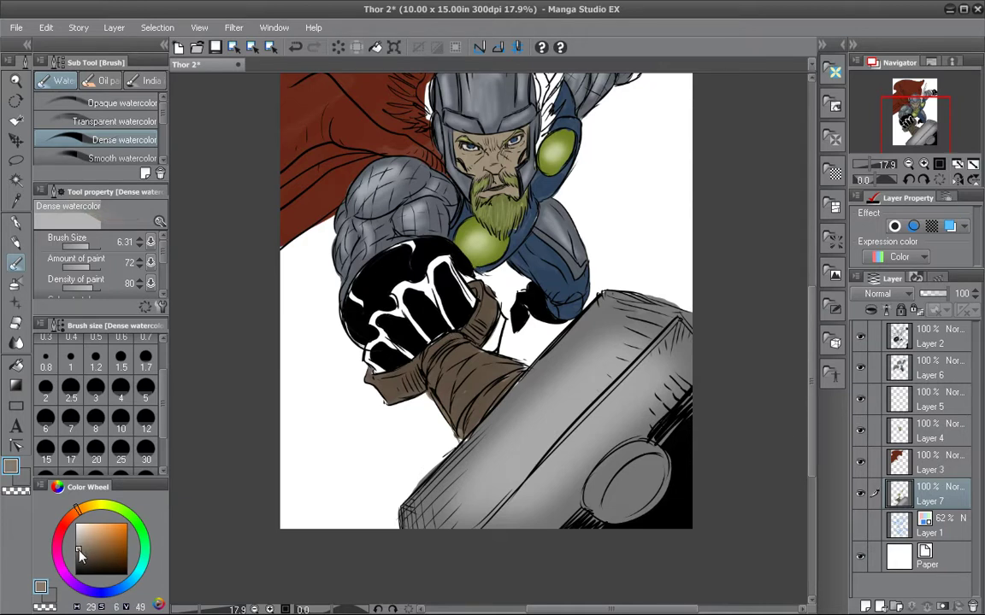
mouse_move(382, 272)
left_mouse_down()
mouse_move(359, 299)
mouse_move(383, 306)
left_mouse_up()
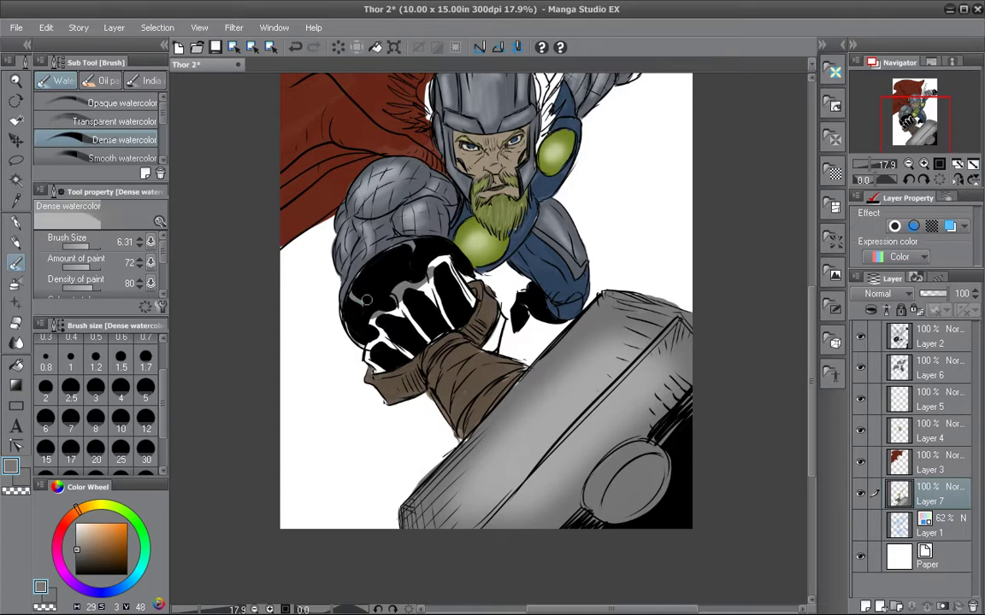
mouse_move(366, 300)
left_mouse_down()
mouse_move(375, 371)
mouse_move(404, 359)
mouse_move(409, 343)
mouse_move(379, 356)
mouse_move(386, 337)
mouse_move(370, 327)
mouse_move(381, 315)
mouse_move(435, 290)
mouse_move(382, 313)
mouse_move(411, 300)
mouse_move(375, 360)
mouse_move(425, 314)
mouse_move(393, 325)
mouse_move(440, 327)
left_mouse_up()
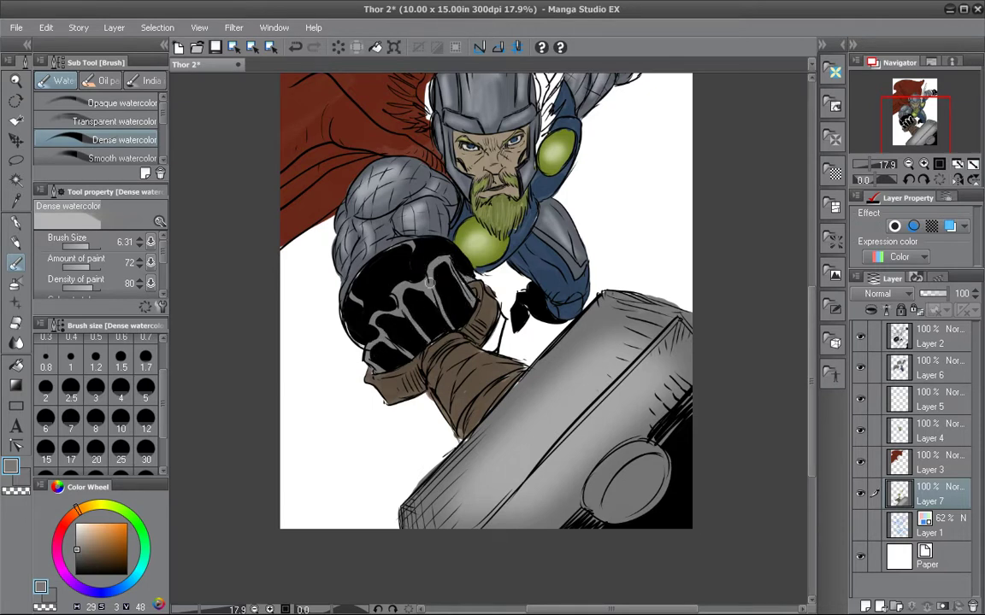
Gray the raised glove's white highlights and paint its cuff with olive sampled from the chest disc (H 71, S 68, V 52).
left_click_drag(654, 221, 619, 408)
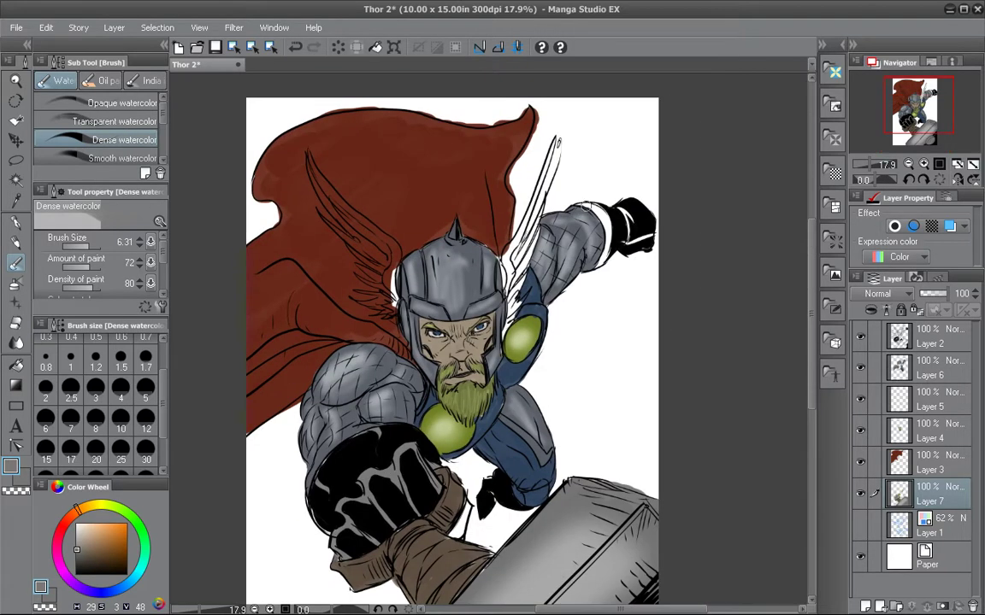
mouse_move(631, 212)
left_mouse_down()
mouse_move(623, 240)
mouse_move(649, 234)
left_mouse_up()
left_click(536, 323, "alt")
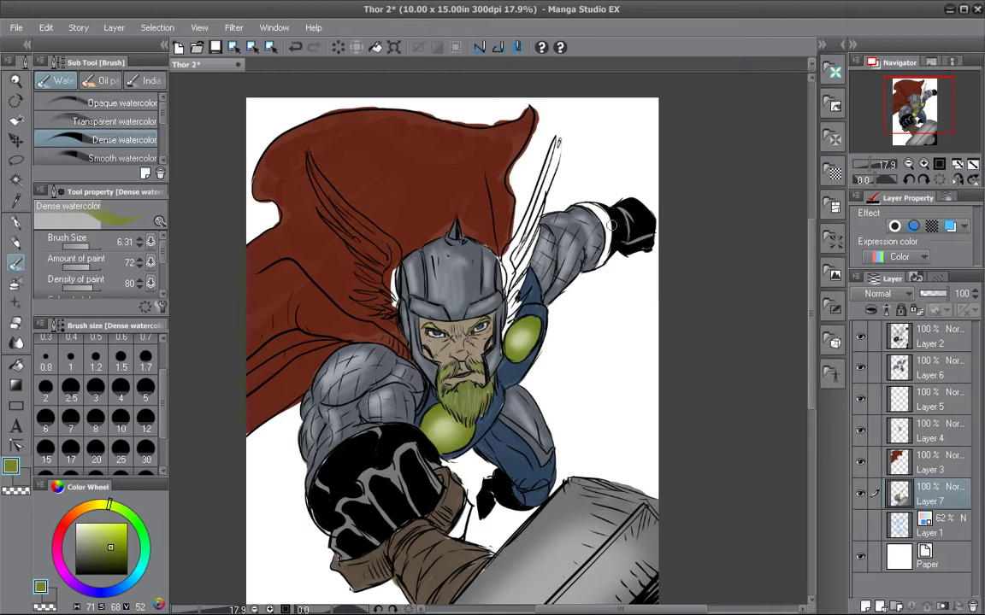
mouse_move(581, 205)
left_mouse_down()
mouse_move(604, 220)
mouse_move(607, 239)
left_mouse_up()
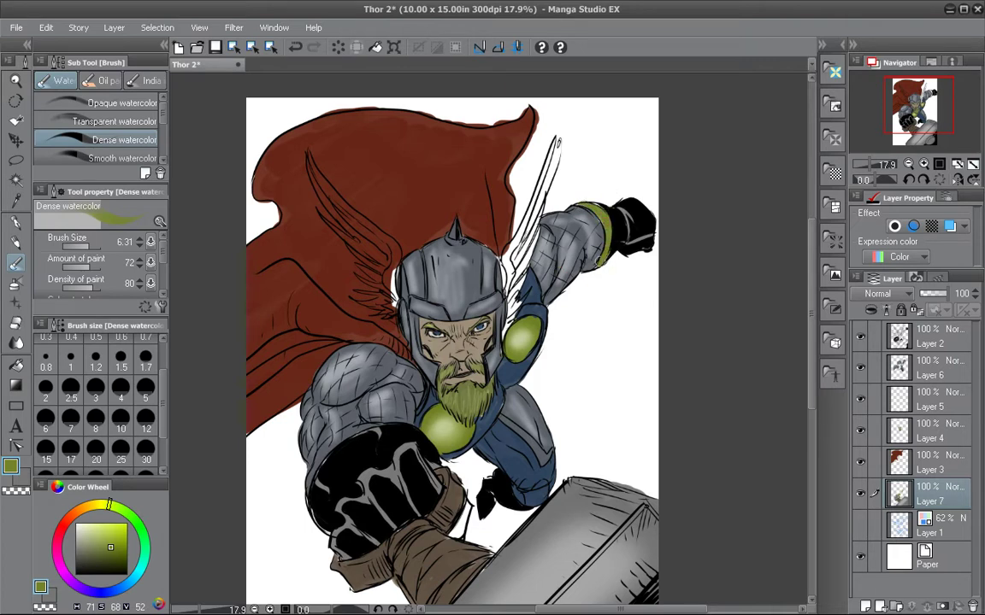
Choose light gray (H 71, S 1, V 72) and add a new layer directly above Layer 6.
left_click_drag(705, 405, 708, 397)
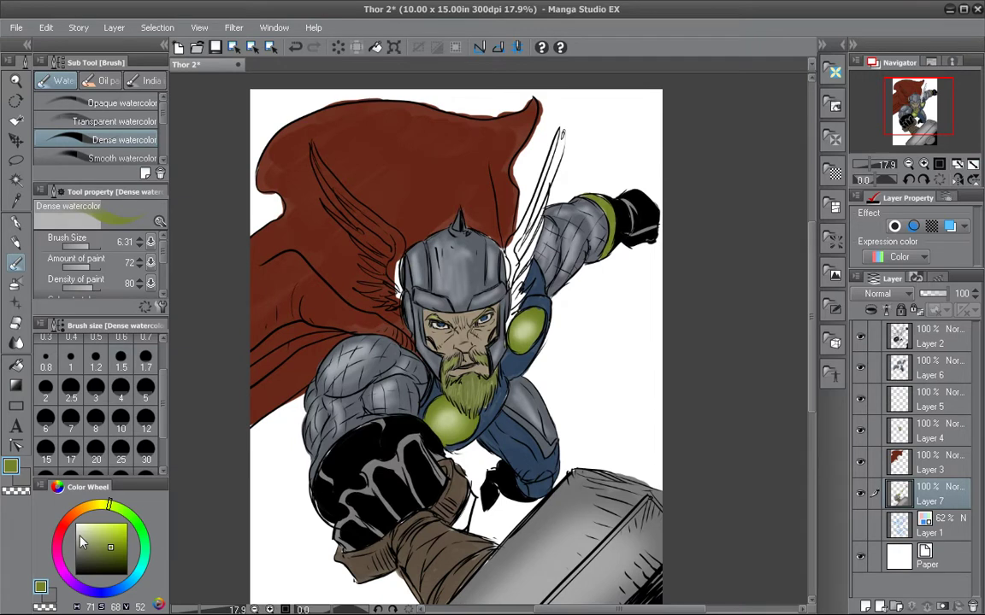
left_click(75, 541)
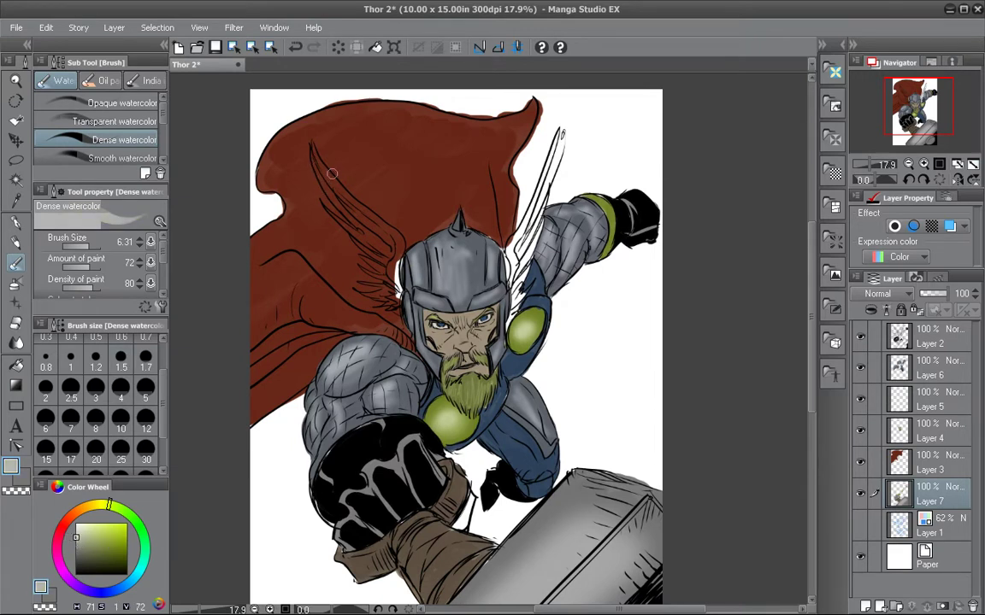
left_click(932, 369)
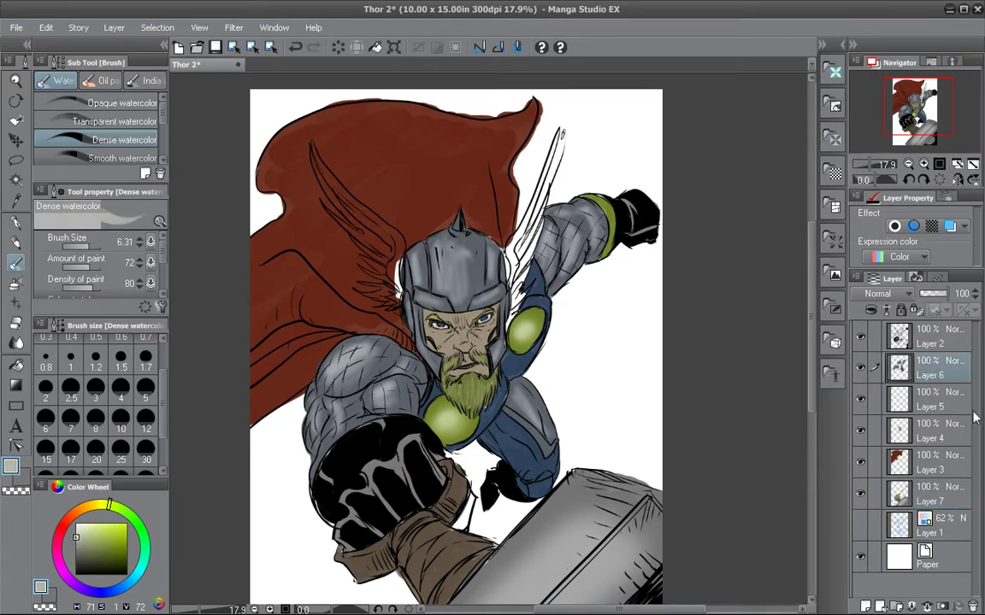
left_click(859, 367)
left_click(860, 368)
left_click(860, 367)
left_click(860, 367)
left_click(866, 605)
Paint both helmet wings light gray on the new layer with Dense watercolor at size 6.31.
mouse_move(313, 154)
left_mouse_down()
mouse_move(351, 208)
mouse_move(318, 171)
mouse_move(344, 212)
mouse_move(313, 156)
mouse_move(372, 220)
mouse_move(314, 159)
mouse_move(353, 205)
left_mouse_up()
mouse_move(310, 148)
left_mouse_down()
mouse_move(315, 173)
mouse_move(374, 240)
left_mouse_up()
mouse_move(326, 205)
left_mouse_down()
mouse_move(374, 253)
mouse_move(329, 212)
mouse_move(351, 236)
mouse_move(389, 255)
mouse_move(359, 231)
mouse_move(387, 243)
mouse_move(369, 220)
mouse_move(385, 225)
mouse_move(402, 249)
mouse_move(385, 264)
mouse_move(403, 227)
mouse_move(398, 288)
left_mouse_up()
mouse_move(389, 254)
left_mouse_down()
mouse_move(395, 286)
mouse_move(390, 277)
left_mouse_up()
mouse_move(350, 241)
left_mouse_down()
mouse_move(322, 213)
mouse_move(328, 229)
left_mouse_up()
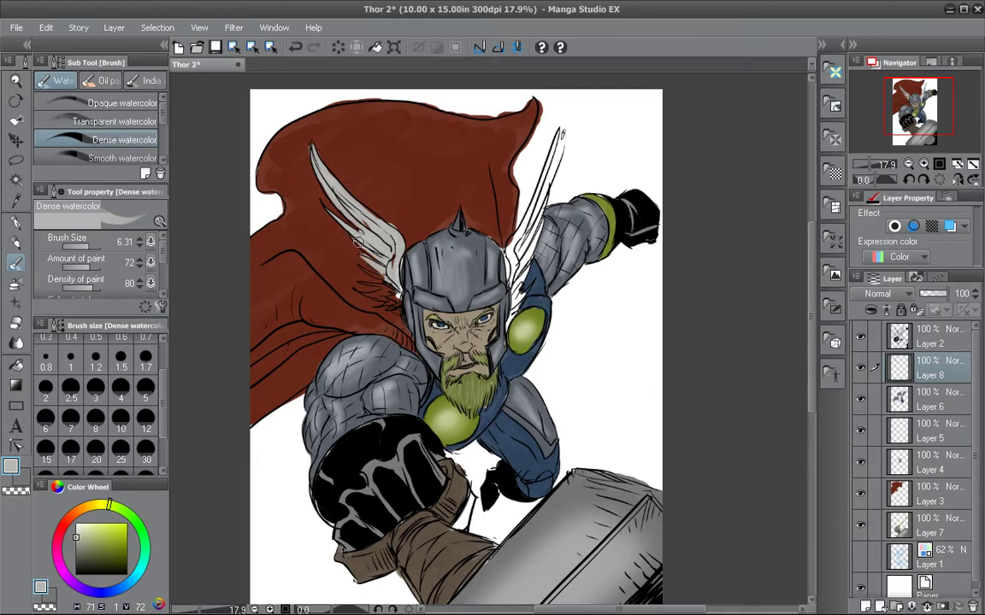
mouse_move(370, 273)
left_mouse_down()
mouse_move(391, 285)
mouse_move(389, 296)
left_mouse_up()
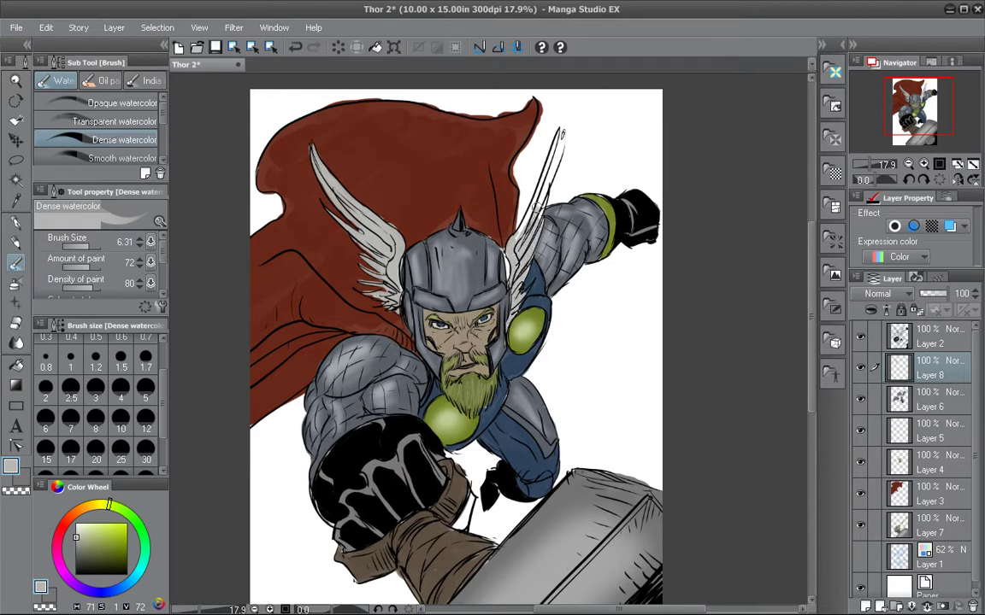
mouse_move(536, 204)
left_mouse_down()
mouse_move(559, 133)
mouse_move(548, 199)
left_mouse_up()
left_click_drag(558, 163, 552, 193)
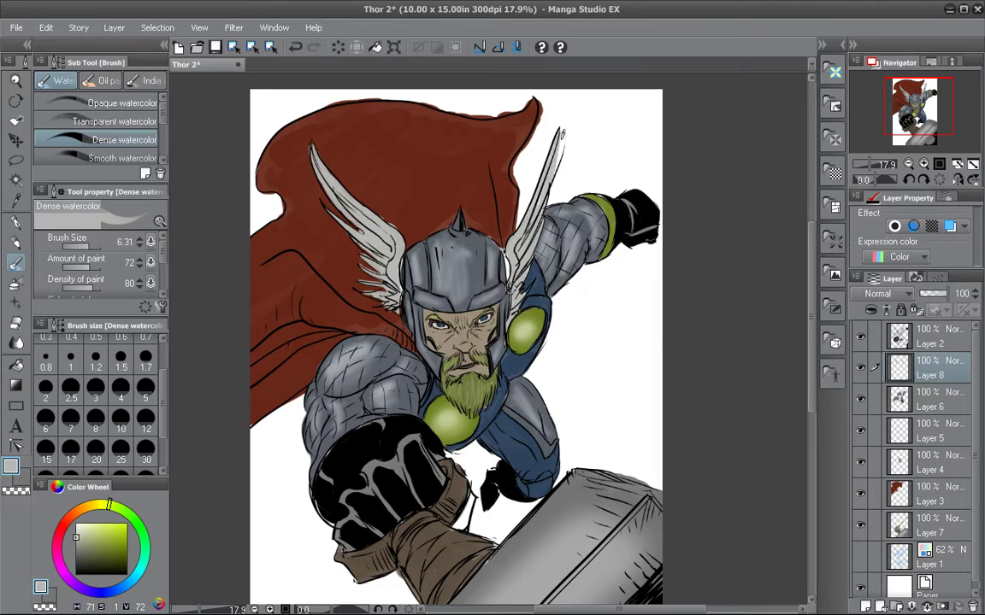
On Layer 7, recolor the highlights of both black gloves with dark blue sampled from the costume (H 213, S 49, V 36).
left_click(937, 523)
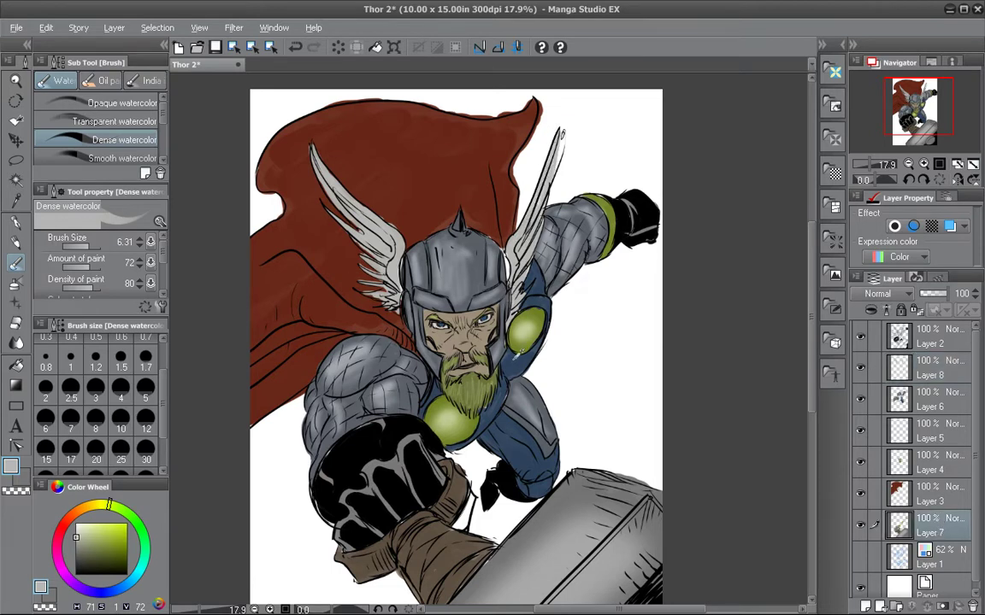
left_click(515, 357, "alt")
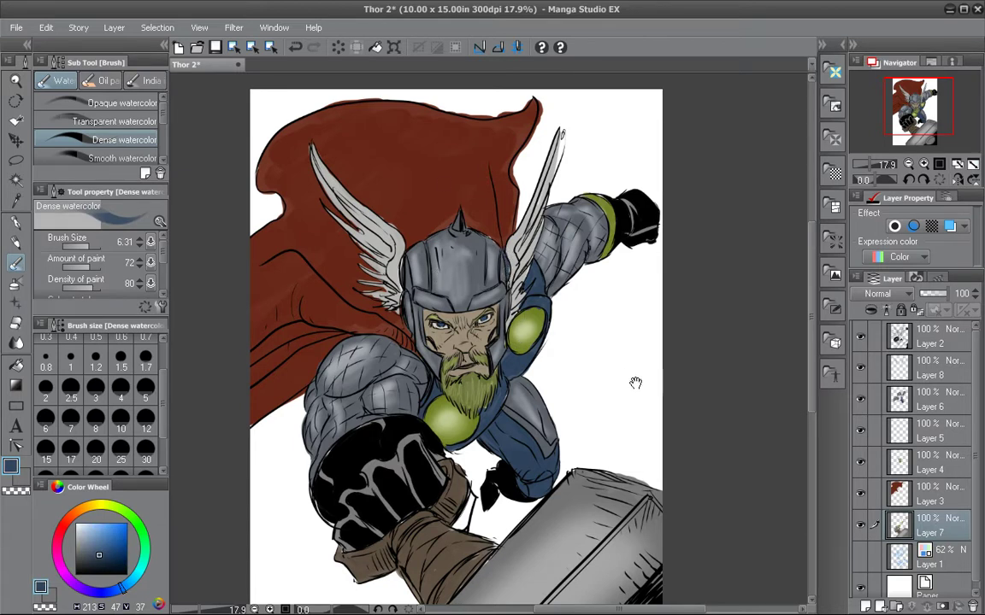
left_click(407, 462, "alt")
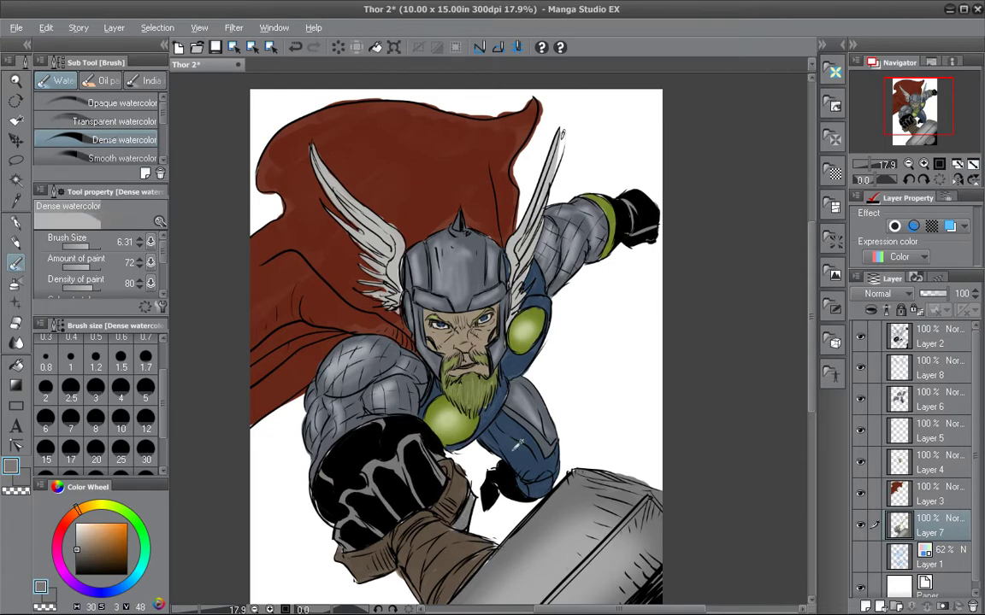
left_click(518, 443, "alt")
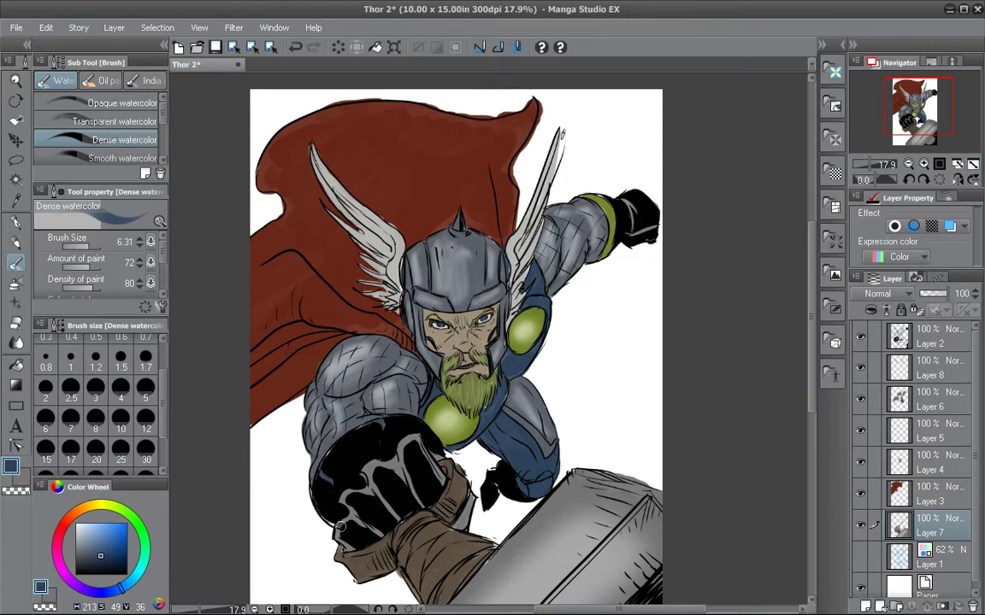
mouse_move(340, 490)
left_mouse_down()
mouse_move(361, 498)
mouse_move(383, 464)
left_mouse_up()
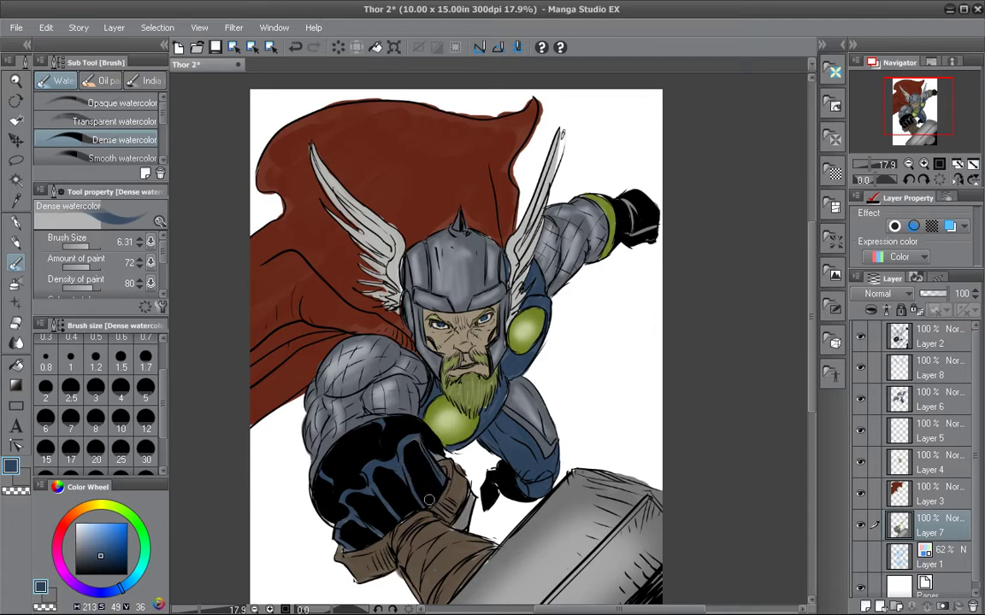
left_click_drag(627, 207, 648, 229)
Add a new layer directly above Layer 1 and fill it with dark gray (H 213, S 0, V 22) as the background.
left_click_drag(613, 376, 608, 327)
scroll(608, 327, "down", 3)
left_click_drag(694, 358, 665, 368)
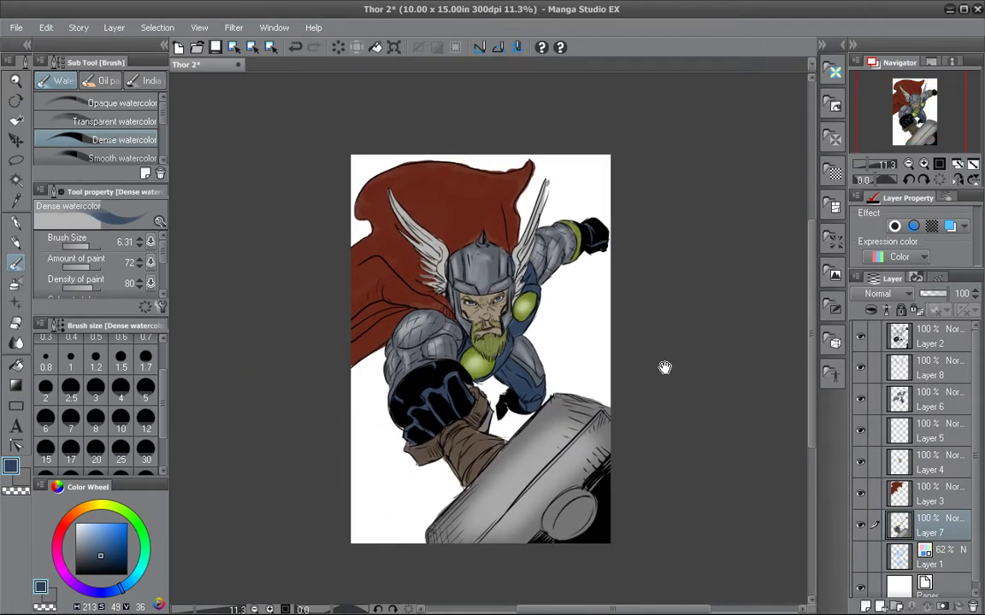
left_click(941, 557)
left_click(865, 605)
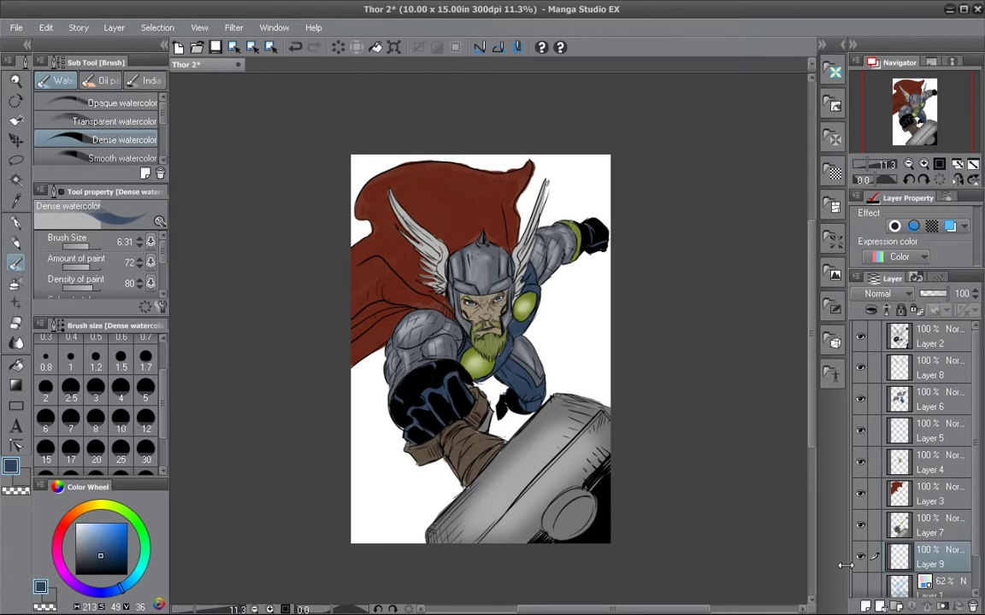
left_click(76, 560)
left_click(16, 365)
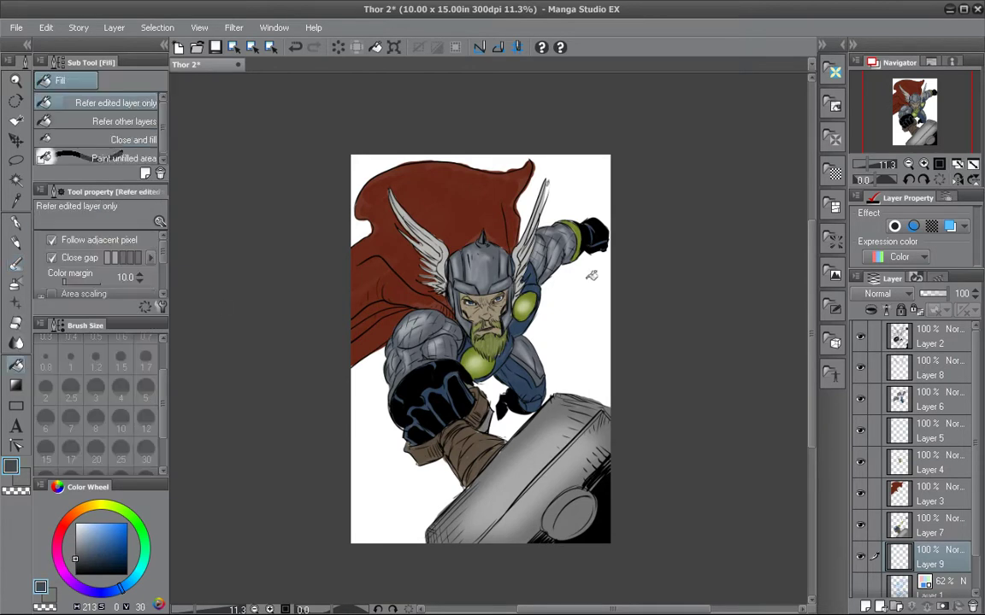
left_click(540, 489)
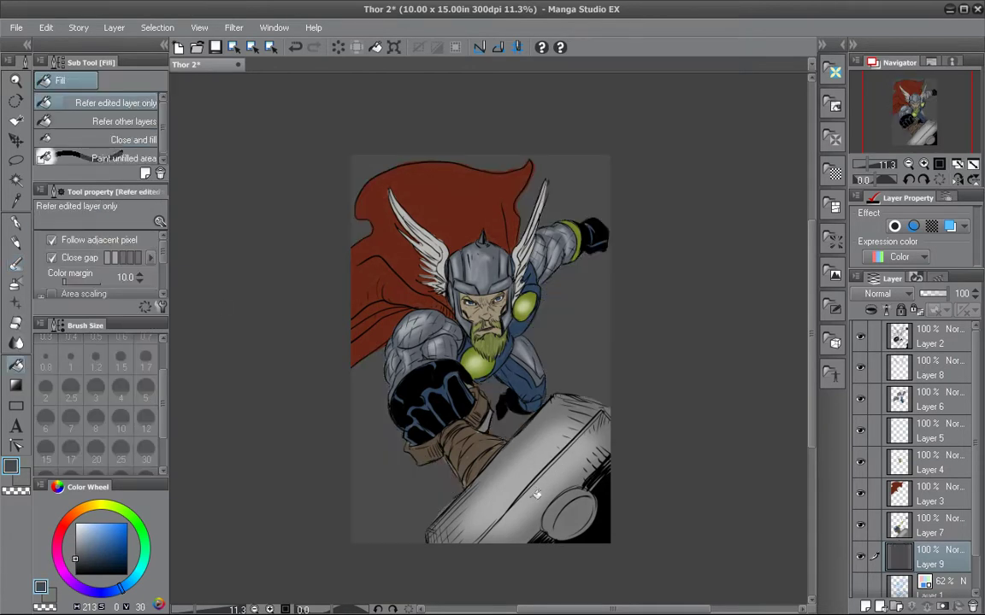
left_click(77, 564)
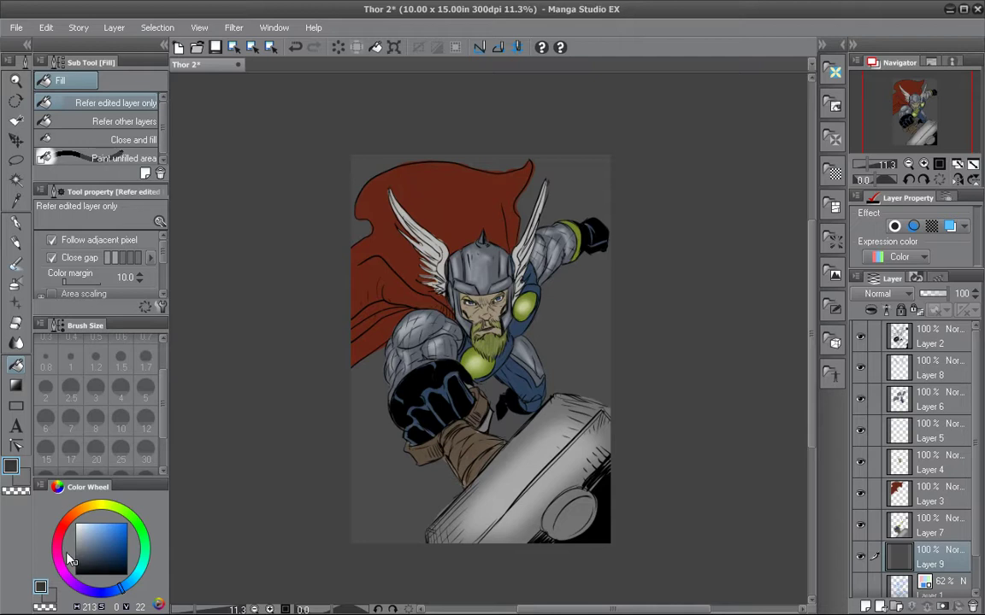
left_click(570, 345)
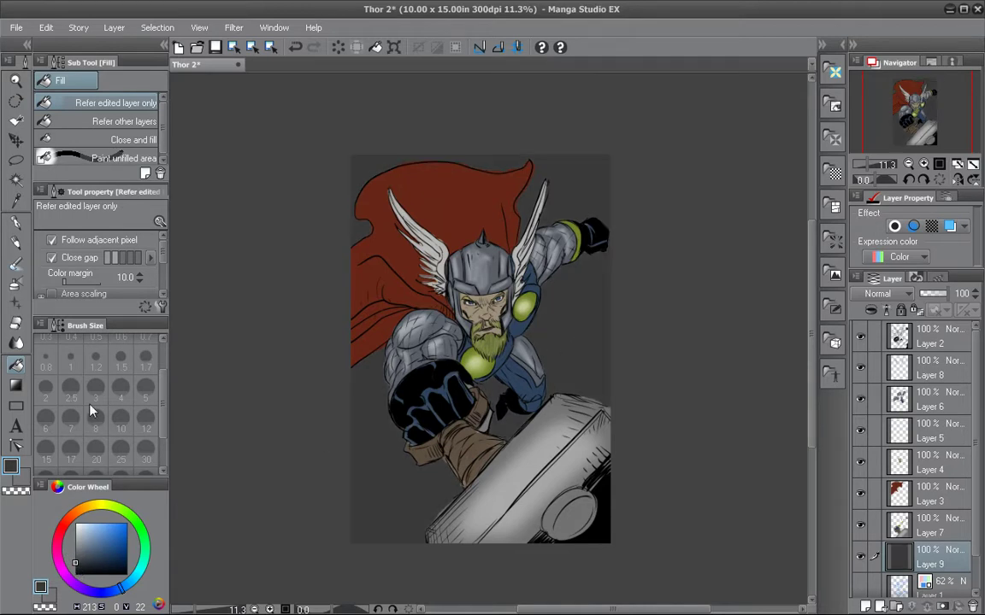
Airbrush a gray glow (H 0, S 0, V 46) behind the figure with Soft at size 83.18, retouching its edges with V 22.
left_click(16, 282)
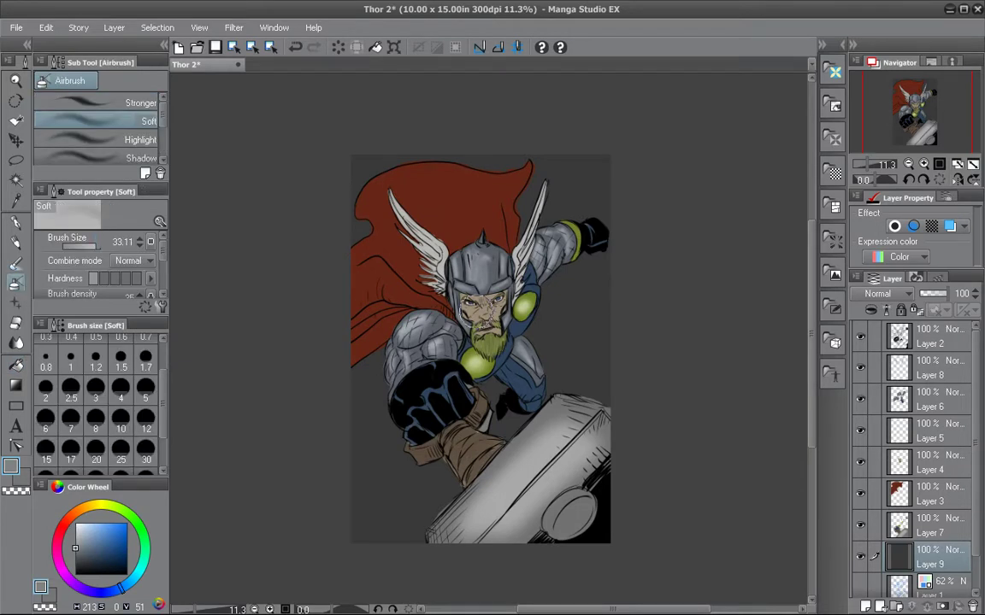
mouse_move(373, 359)
left_mouse_down()
mouse_move(358, 391)
mouse_move(435, 447)
mouse_move(478, 400)
mouse_move(485, 423)
mouse_move(533, 403)
mouse_move(462, 462)
mouse_move(530, 373)
mouse_move(471, 417)
mouse_move(509, 249)
left_mouse_up()
left_click(397, 282, "alt")
left_click(76, 544)
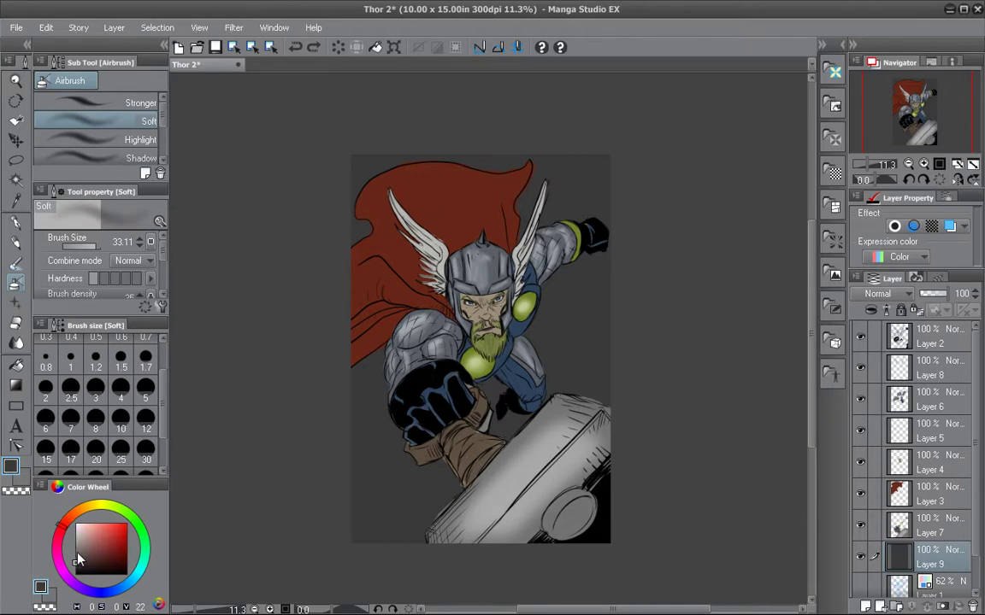
left_click(76, 550)
left_click_drag(94, 244, 102, 242)
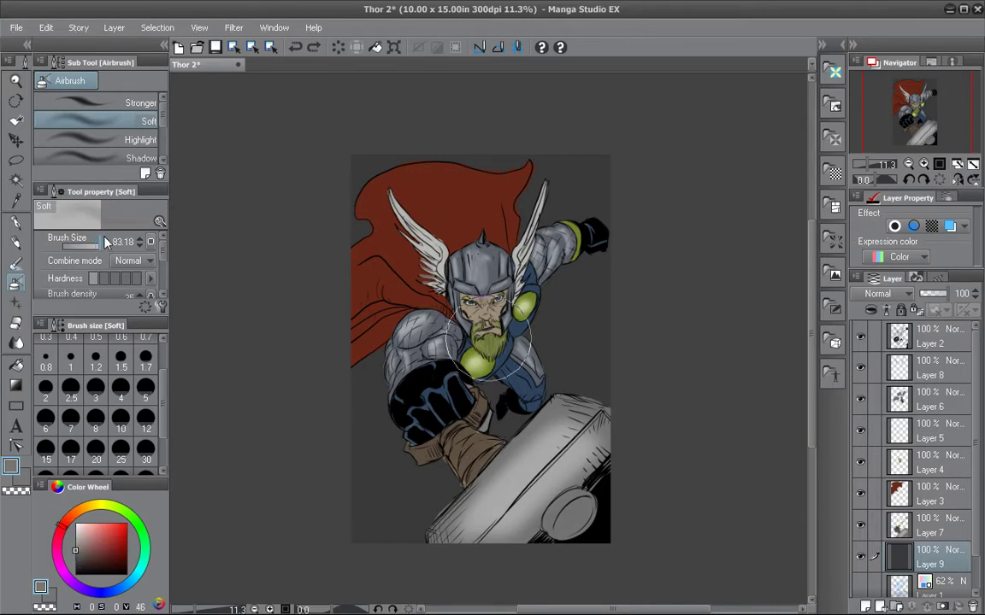
mouse_move(387, 353)
left_mouse_down()
mouse_move(367, 396)
mouse_move(483, 353)
mouse_move(434, 377)
left_mouse_up()
mouse_move(564, 278)
left_mouse_down()
mouse_move(507, 394)
mouse_move(491, 400)
mouse_move(524, 262)
mouse_move(412, 211)
mouse_move(479, 192)
mouse_move(486, 356)
left_mouse_up()
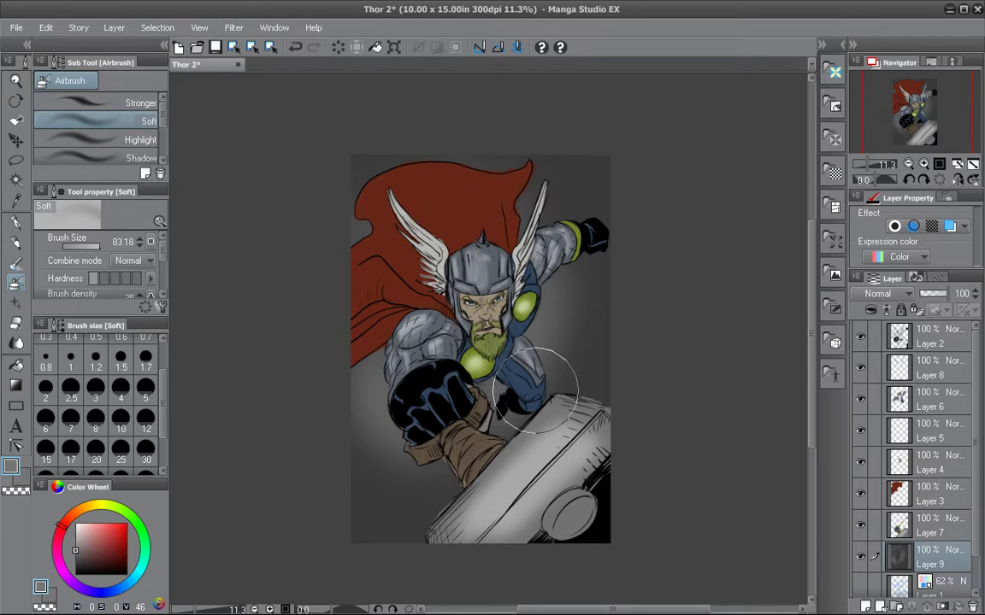
mouse_move(450, 468)
left_mouse_down()
mouse_move(341, 450)
mouse_move(432, 382)
left_mouse_up()
left_click(75, 563)
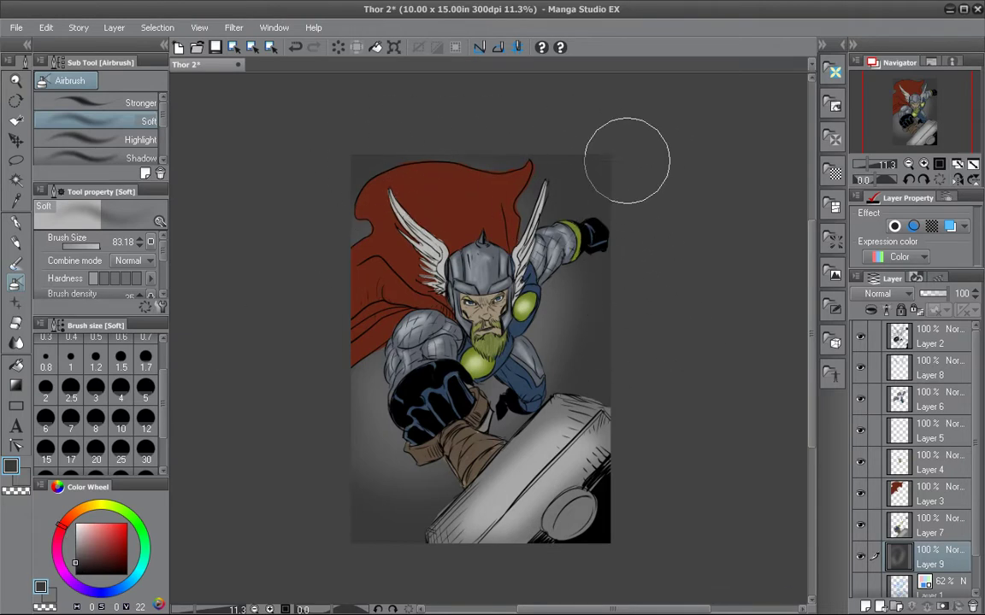
Shade the cape's folds on Layer 3 with the Soft airbrush at size 9.12 in dark brown (H 11, S 30, V 24).
left_click(872, 494)
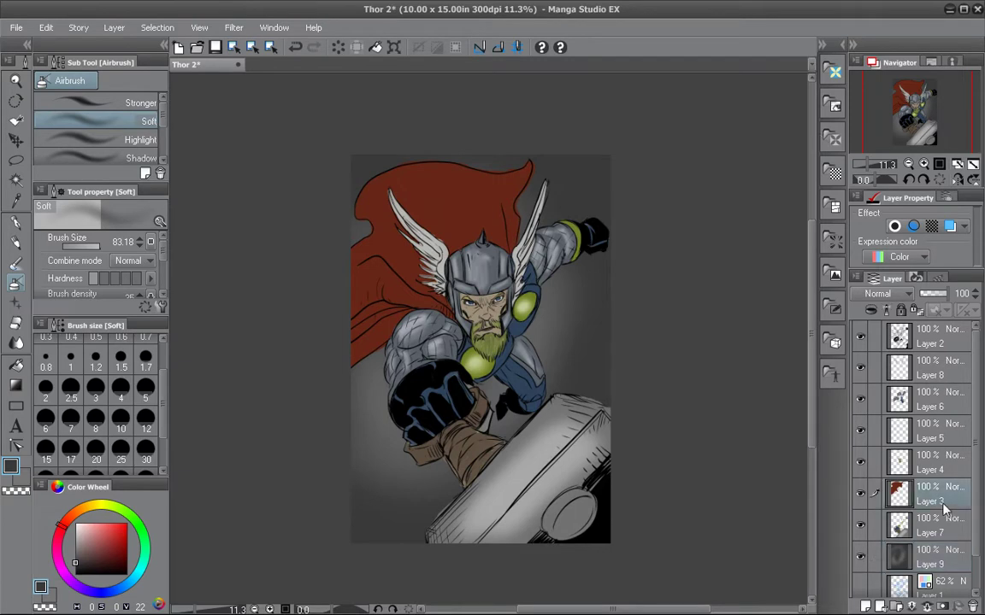
left_click(462, 200, "alt")
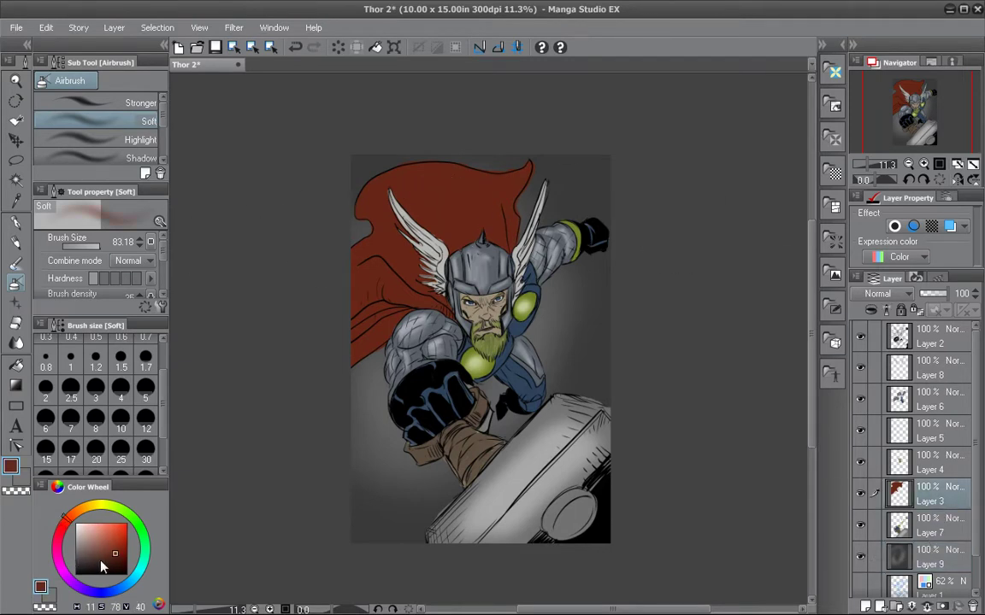
left_click(99, 554)
left_click(89, 247)
left_click(91, 562)
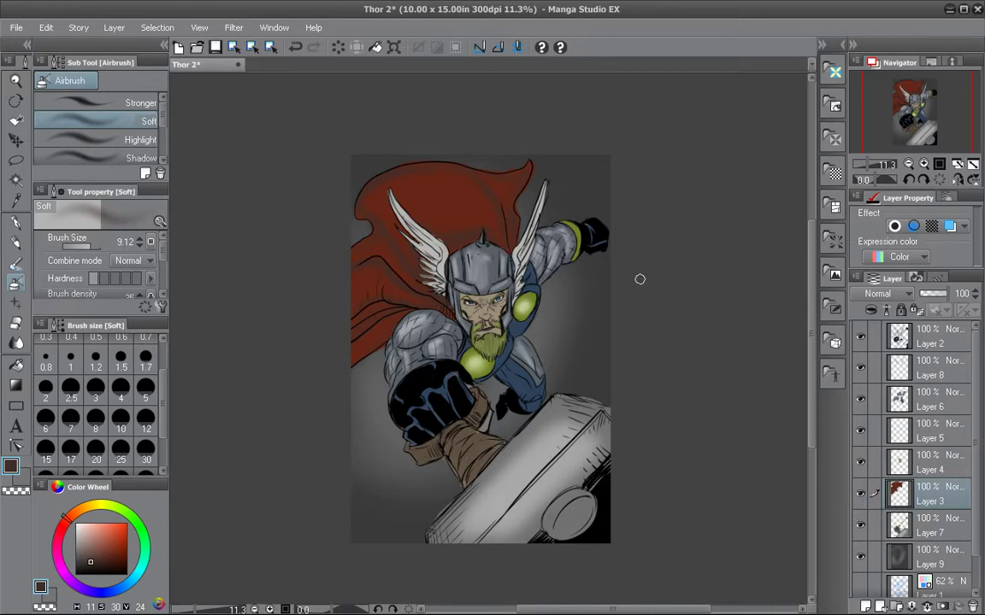
Airbrush highlights along the cape's folds in lighter red (H 11, S 58, V 60).
left_click(87, 545)
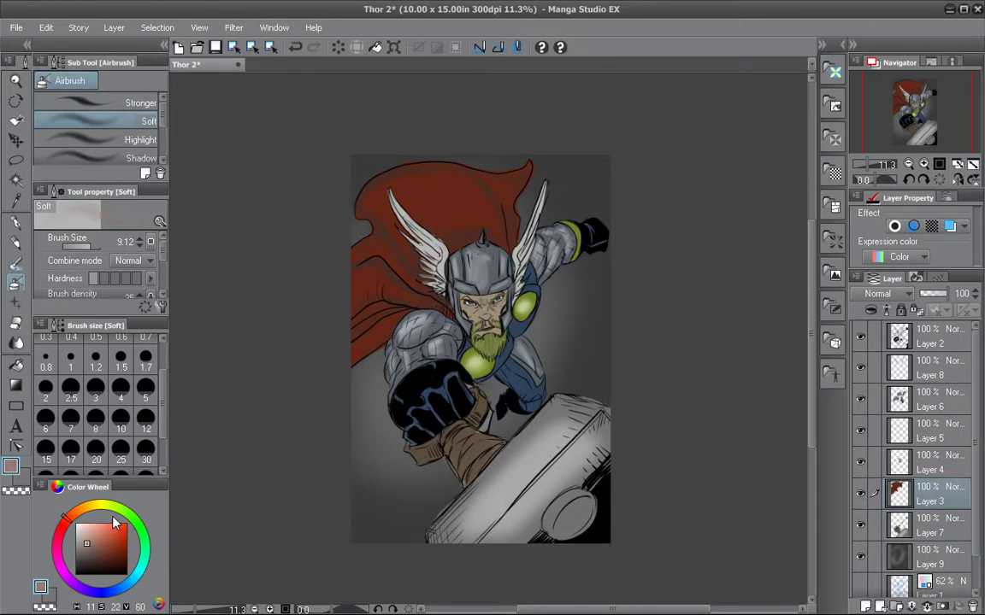
left_click(115, 553)
left_click(105, 544)
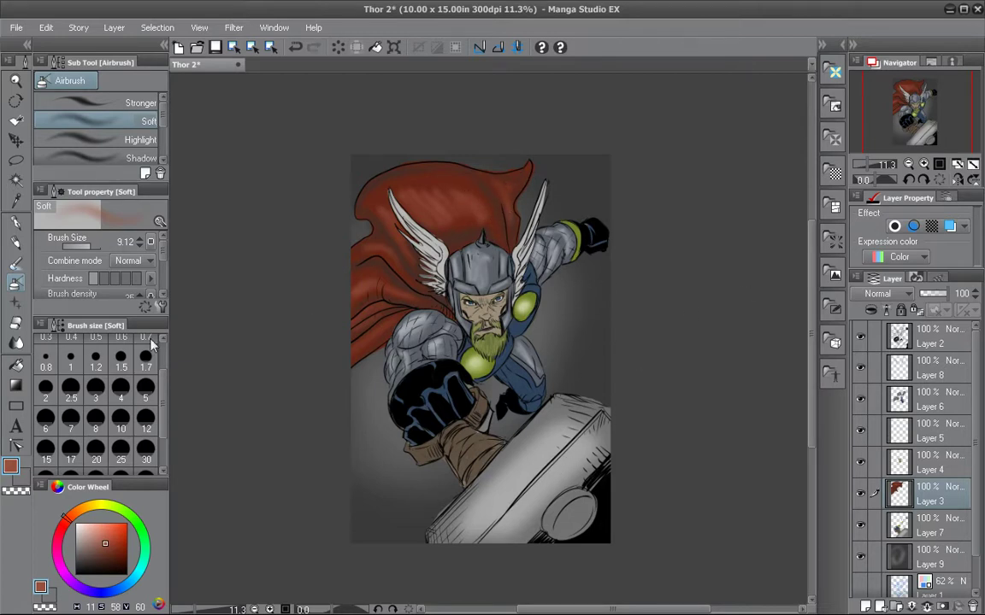
Sign the artwork in black on Layer 2, below the foreground glove, with the Mapping pen at size 3.
left_click(16, 222)
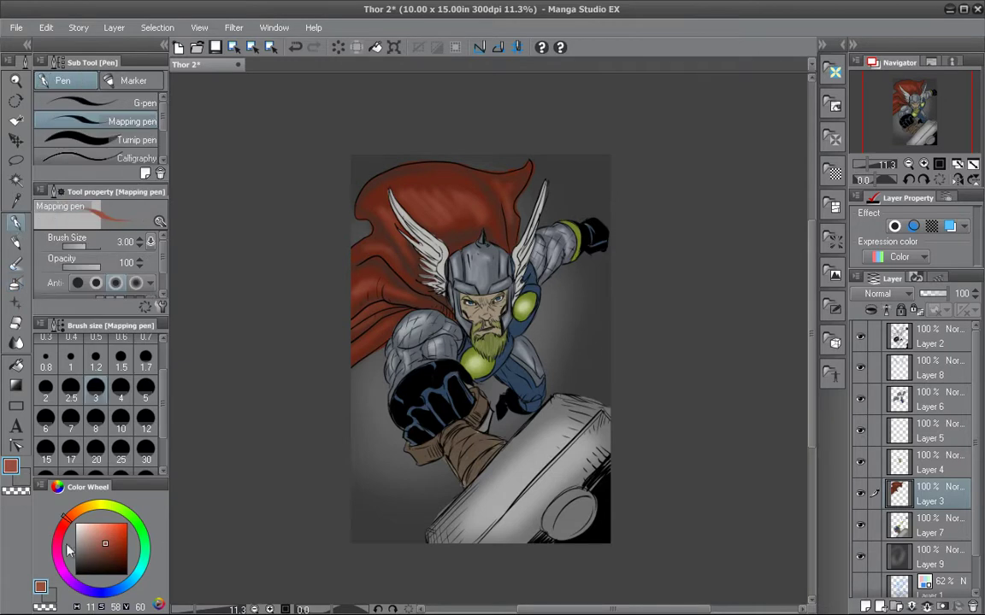
left_click(931, 336)
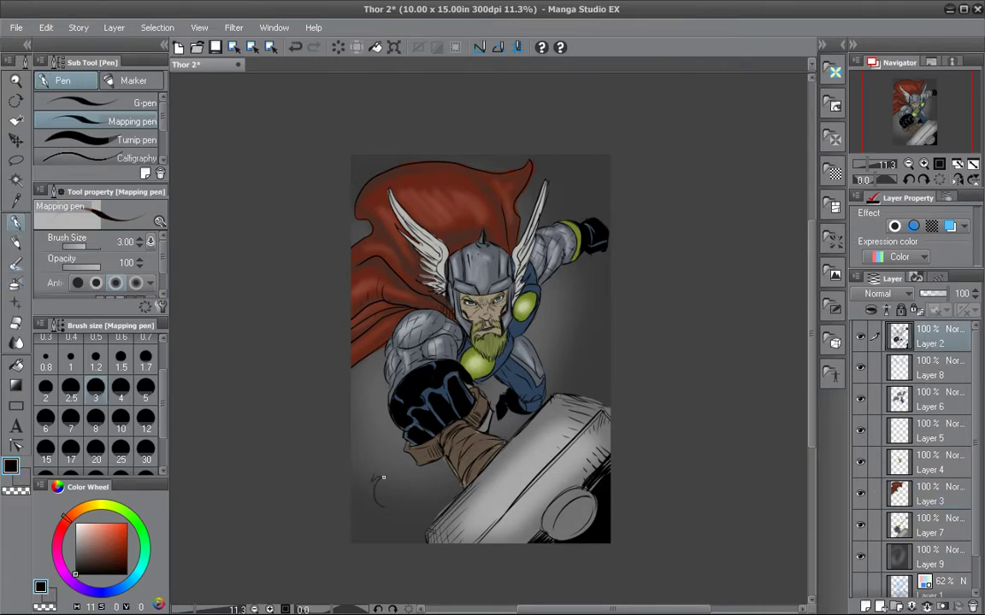